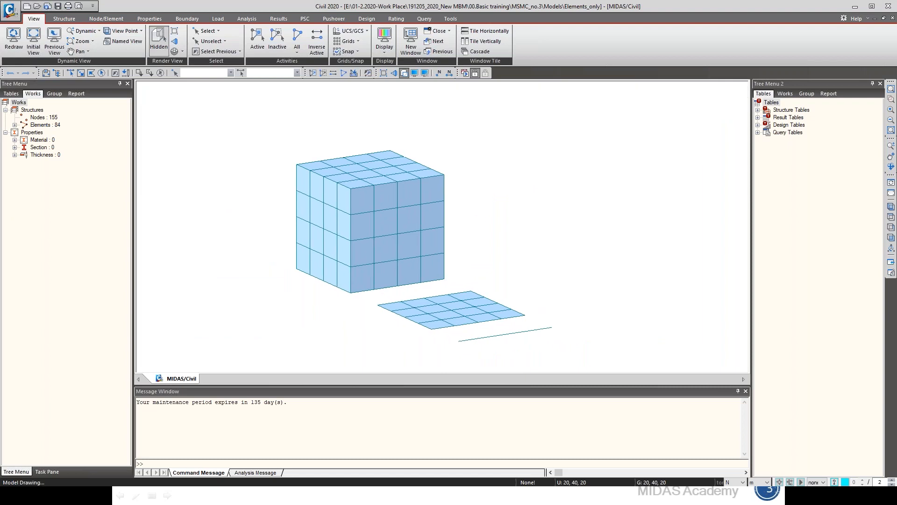
drag(622, 384, 622, 391)
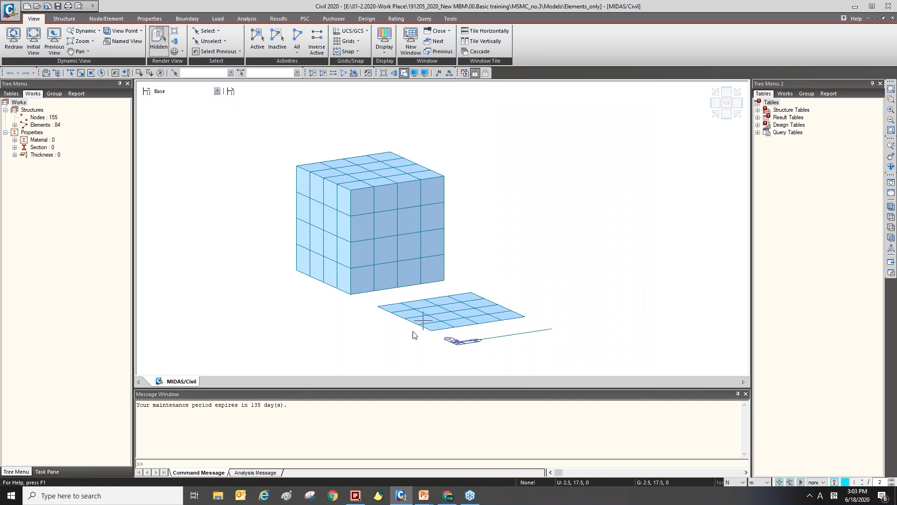
middle_drag(273, 168, 246, 156)
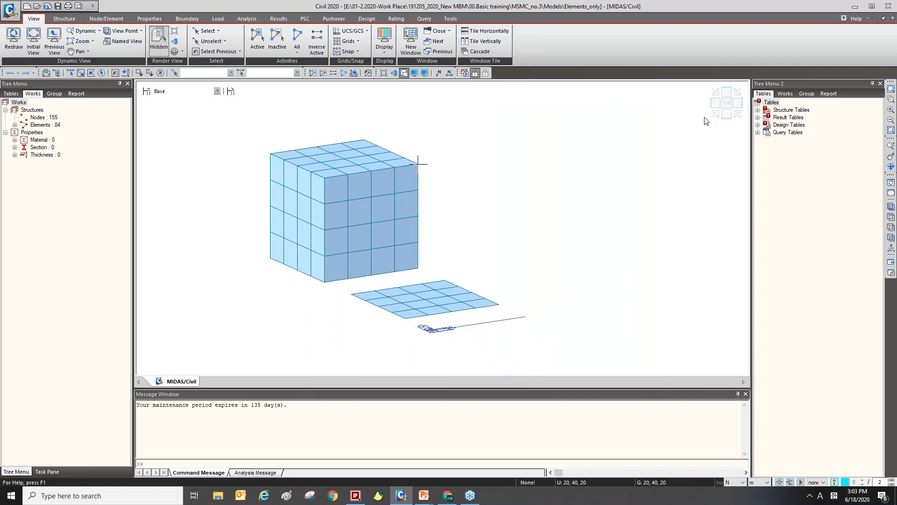
click(716, 115)
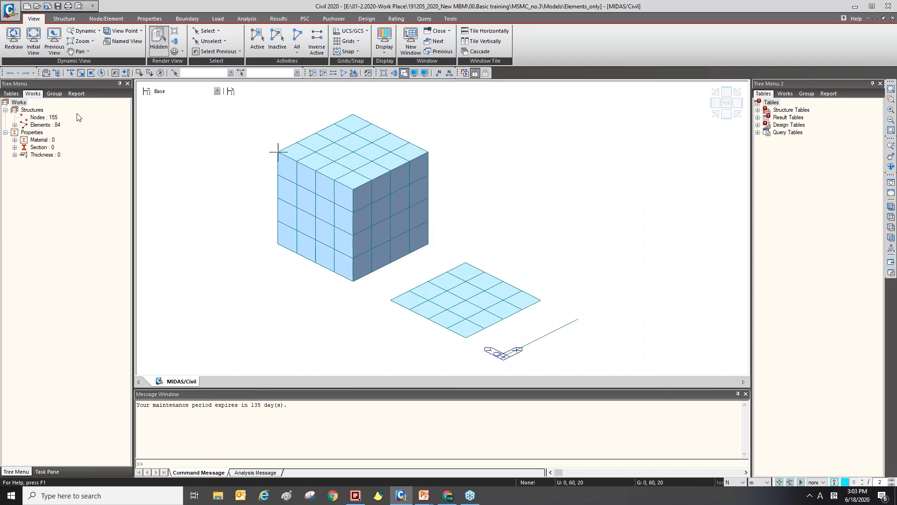
Highlight the solid, plate and beam element groups from the works tree to inspect each element type, then clear the selection.
click(15, 125)
click(54, 134)
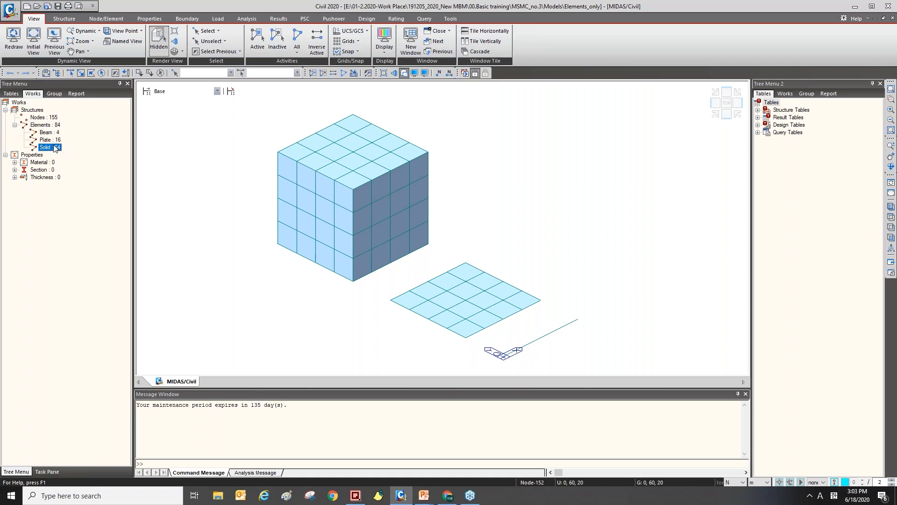
double_click(55, 146)
click(56, 139)
double_click(57, 140)
double_click(65, 132)
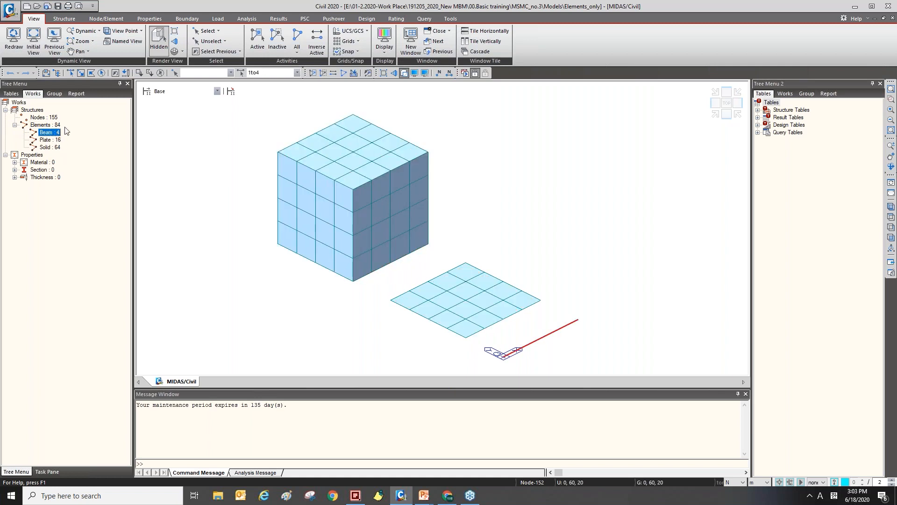
middle_drag(205, 204, 205, 196)
key(Escape)
drag(430, 388, 430, 417)
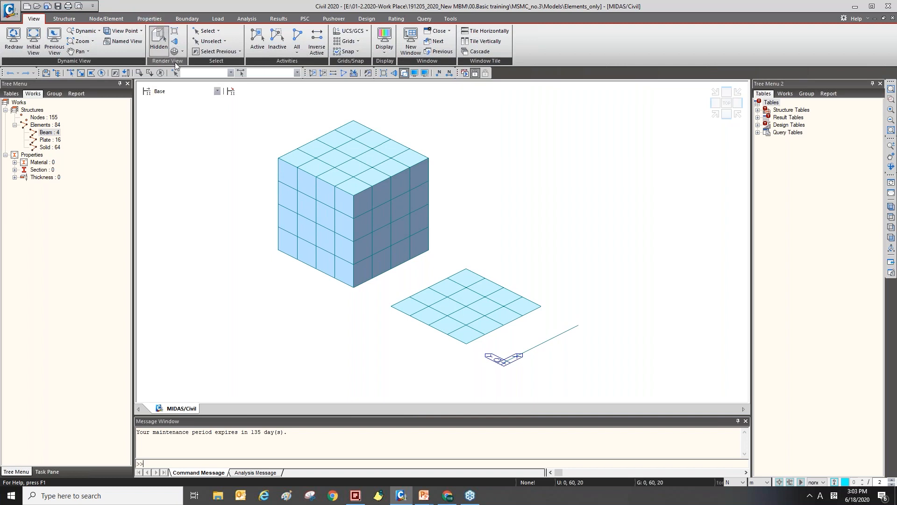
Open the material properties dialog and review its Material, Section and Thickness tabs.
click(156, 32)
click(159, 18)
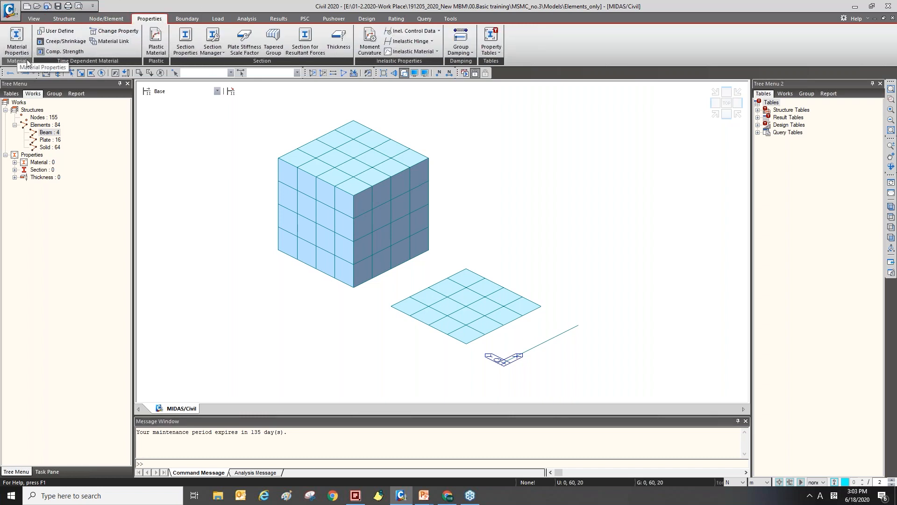
click(17, 43)
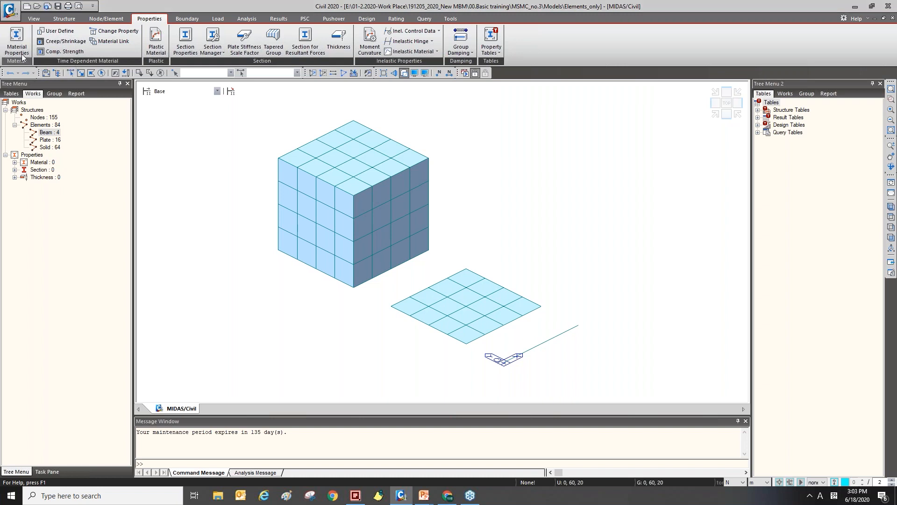
drag(189, 46, 139, 90)
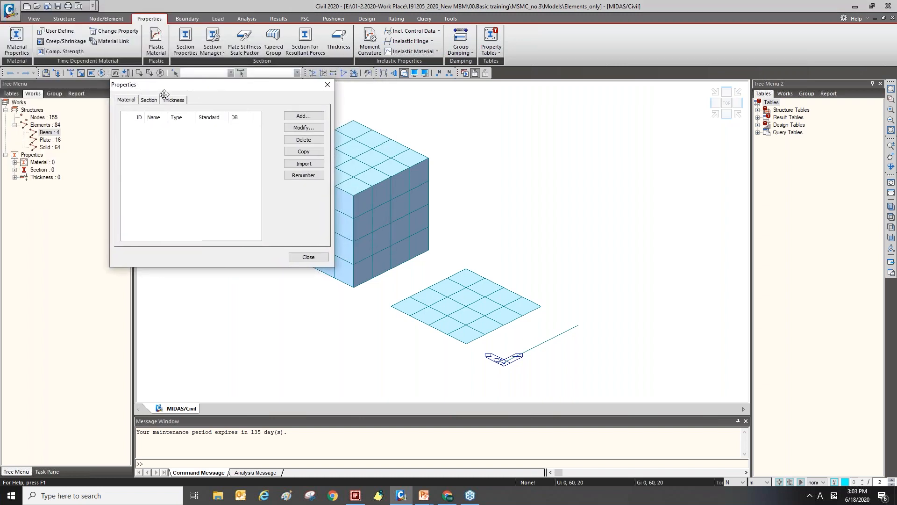
click(126, 102)
click(150, 101)
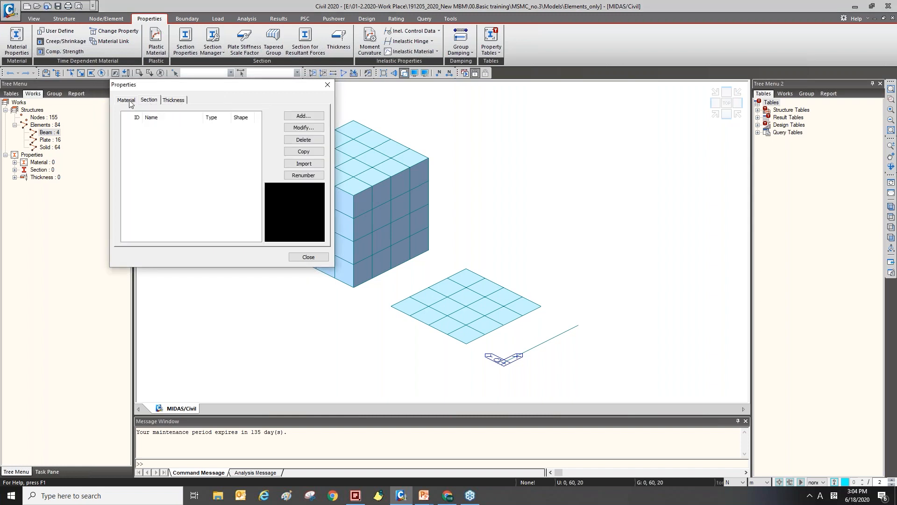
click(174, 101)
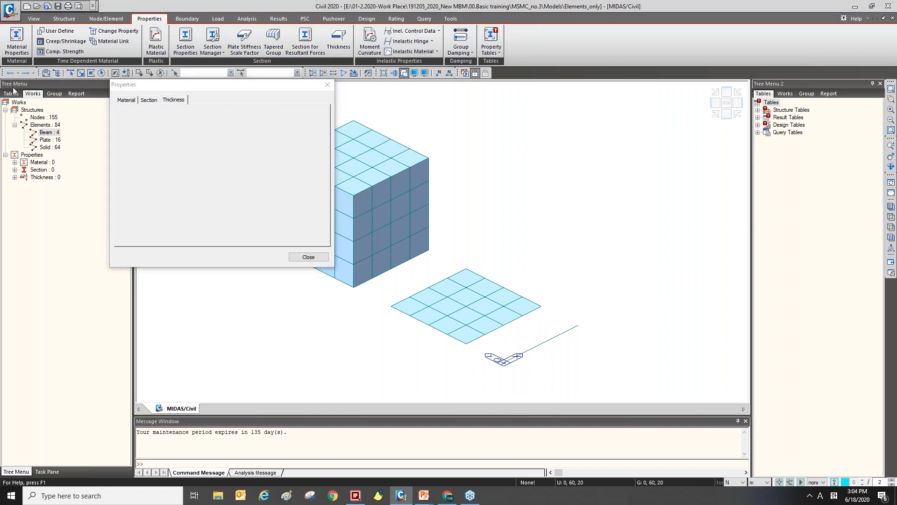
click(28, 49)
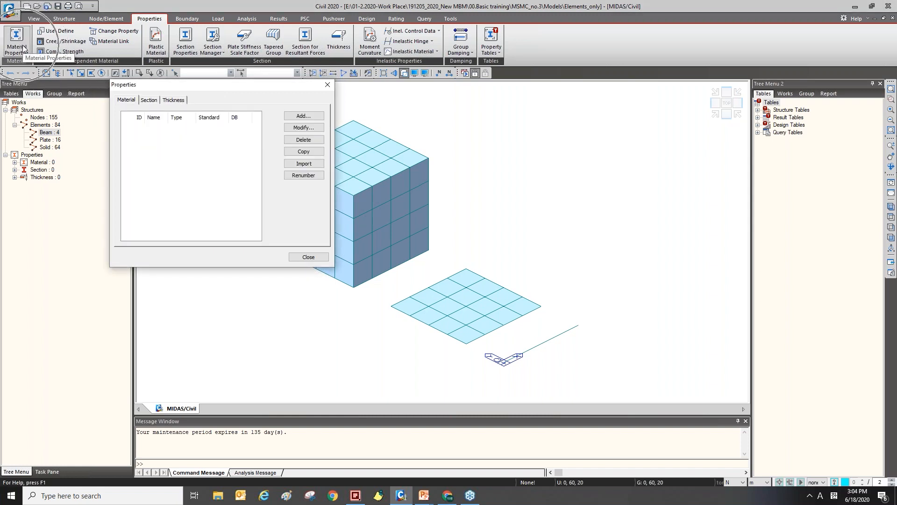
Add a new material and name it Steel.
click(339, 45)
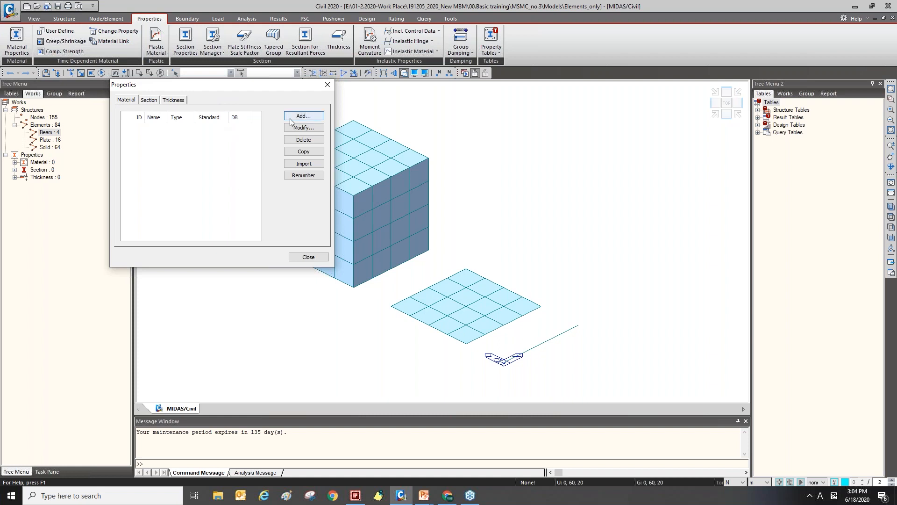
drag(238, 93, 231, 106)
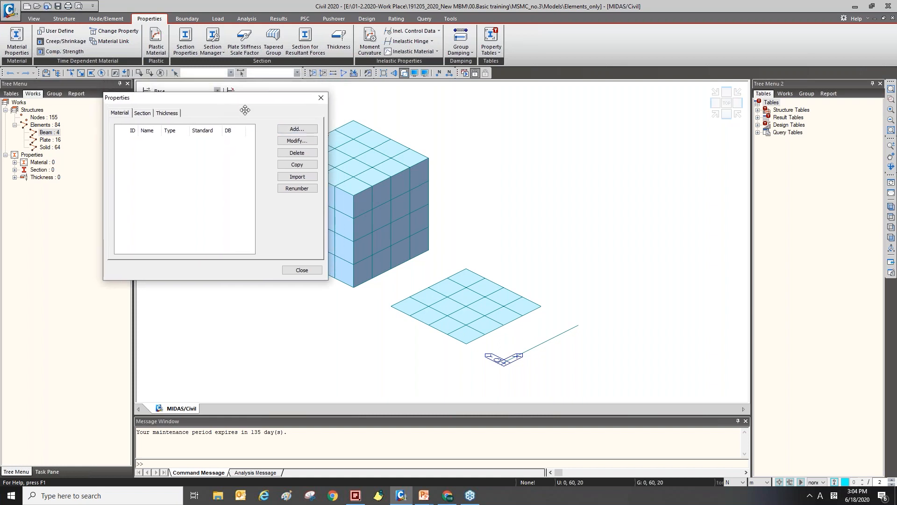
click(294, 133)
drag(376, 49, 377, 49)
key(ctrl)
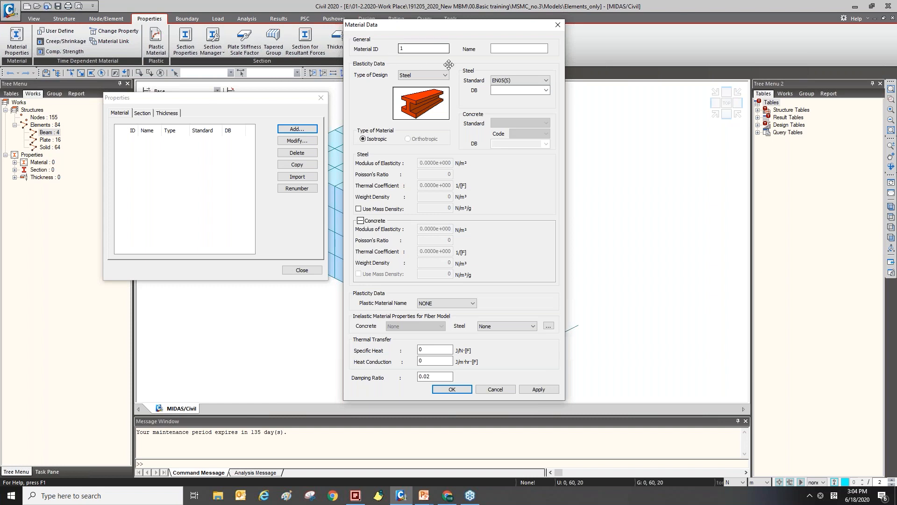
click(521, 48)
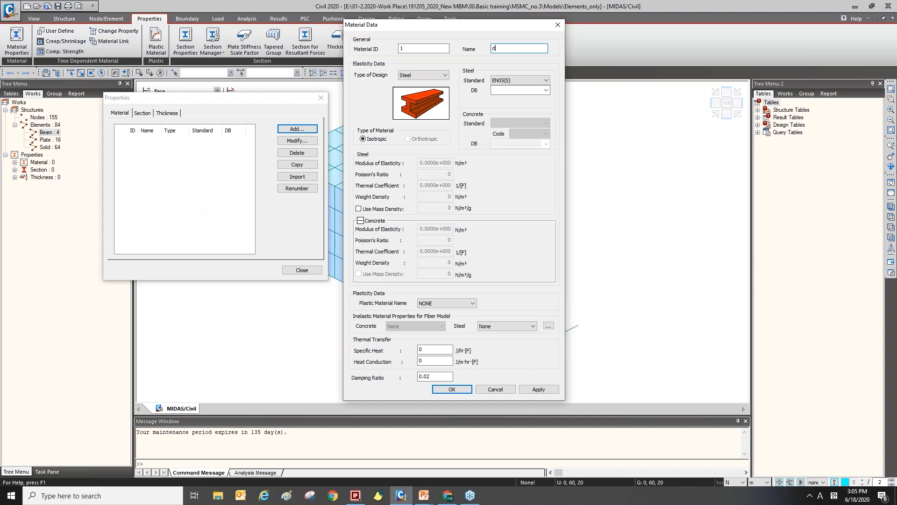
key(Caps_Lock)
text(S)
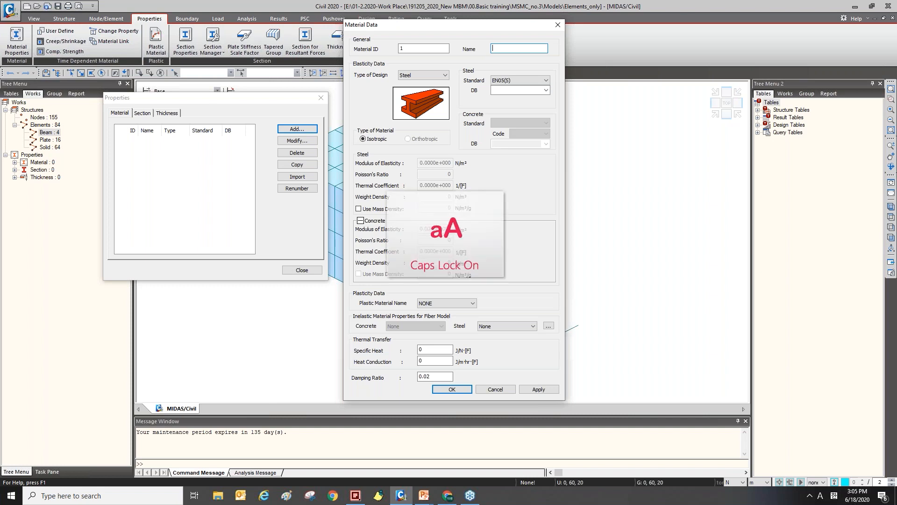
key(Caps_Lock)
text(teel)
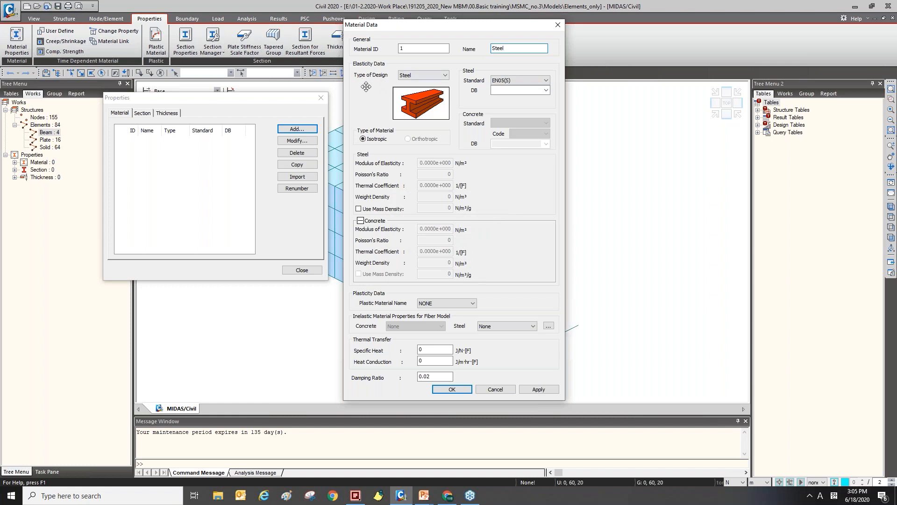
Review the available design types for the material, keeping Steel as the type of design.
click(438, 78)
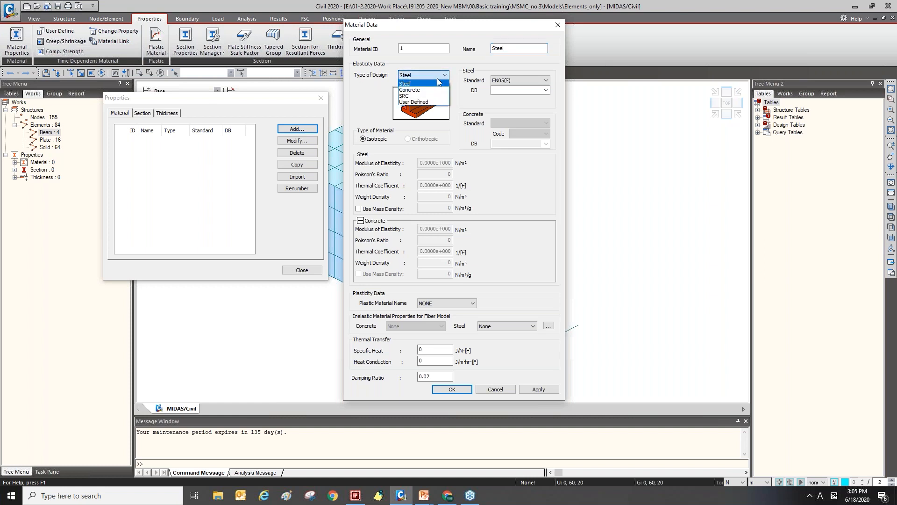
click(416, 86)
click(432, 78)
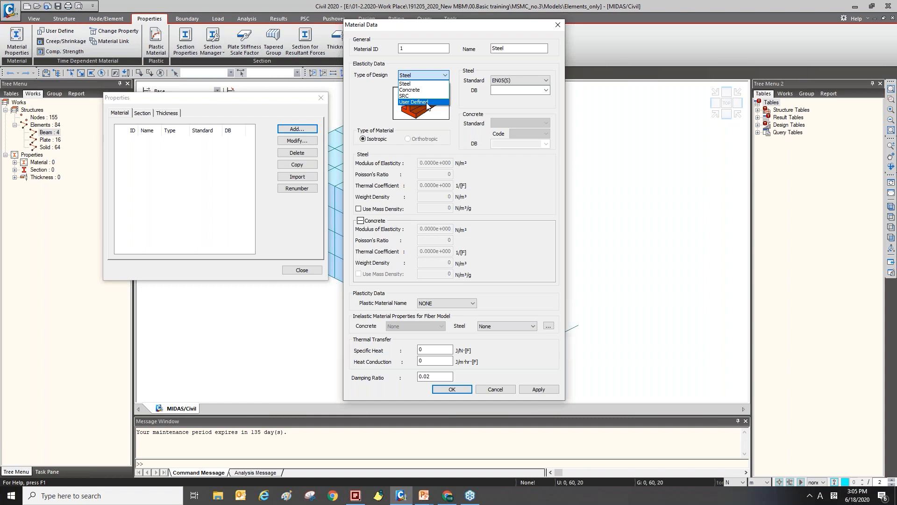
click(432, 85)
click(433, 76)
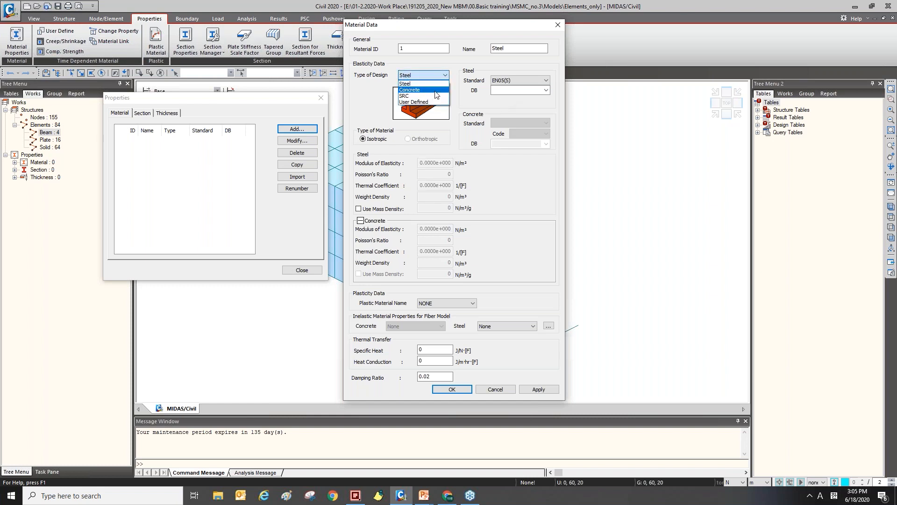
click(435, 96)
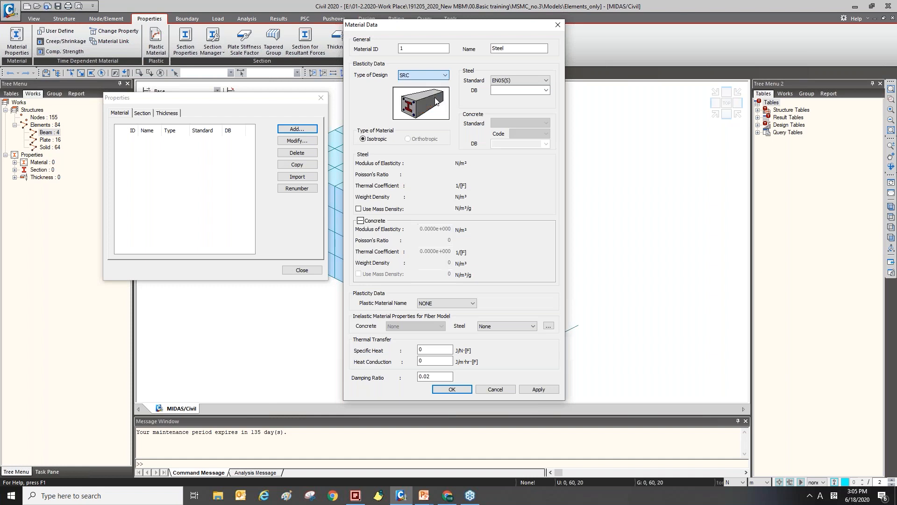
click(445, 76)
click(404, 84)
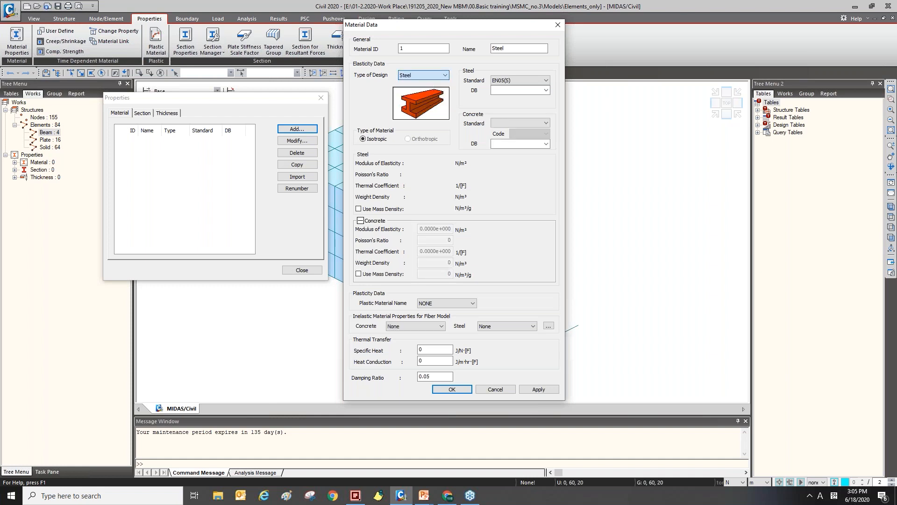
Set the steel standard to BS(S) with database grade 43D and confirm the new material.
click(523, 83)
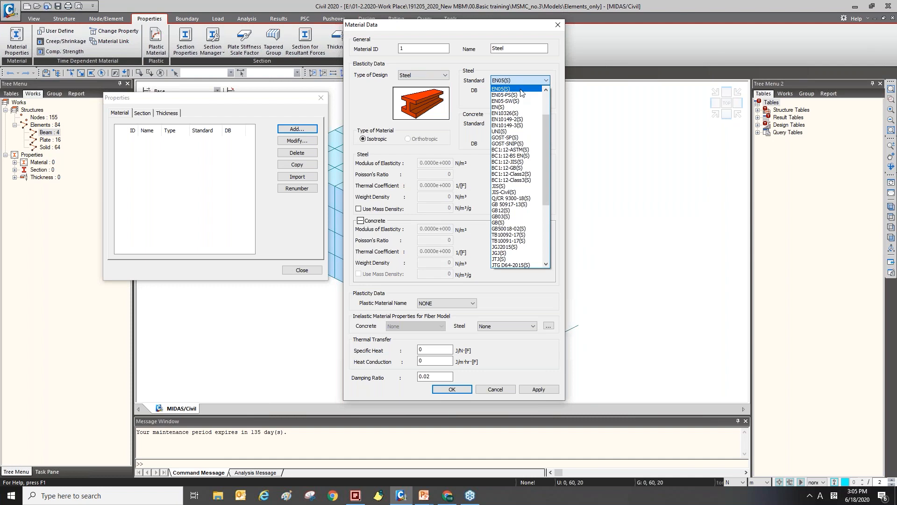
scroll(521, 99, up, 3)
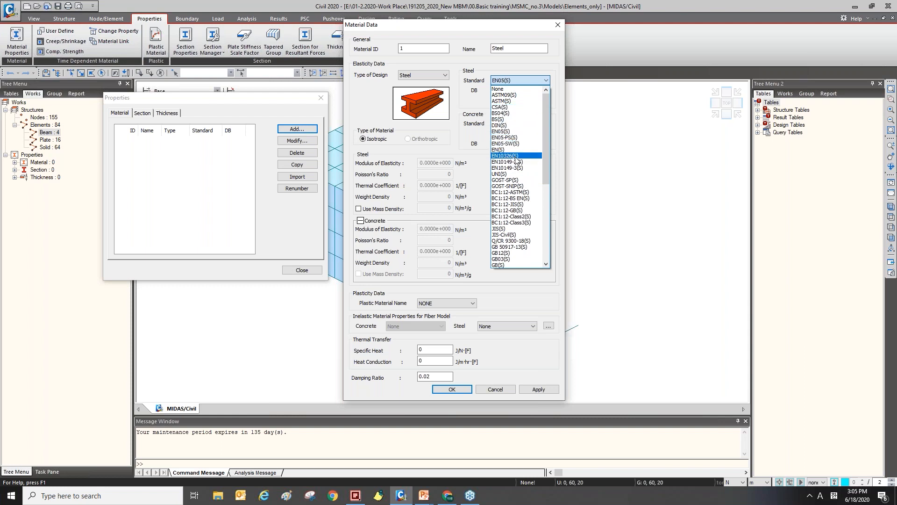
click(527, 119)
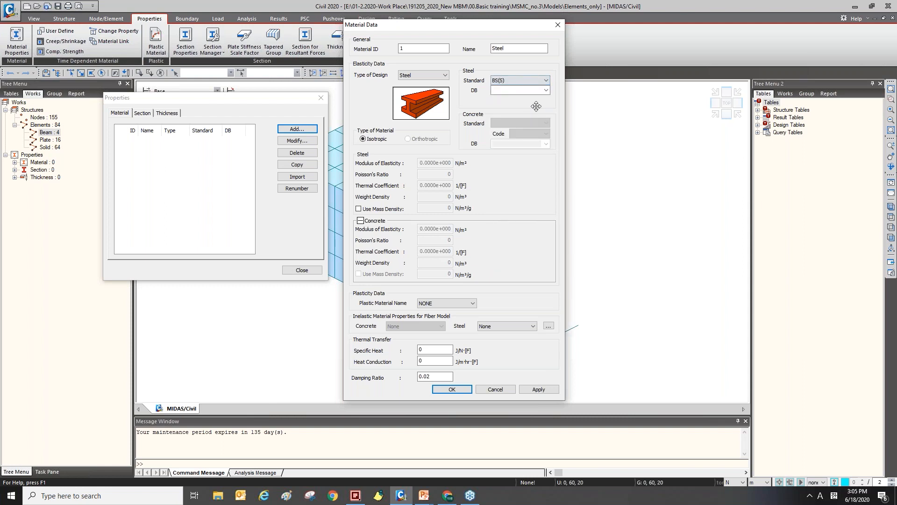
click(546, 91)
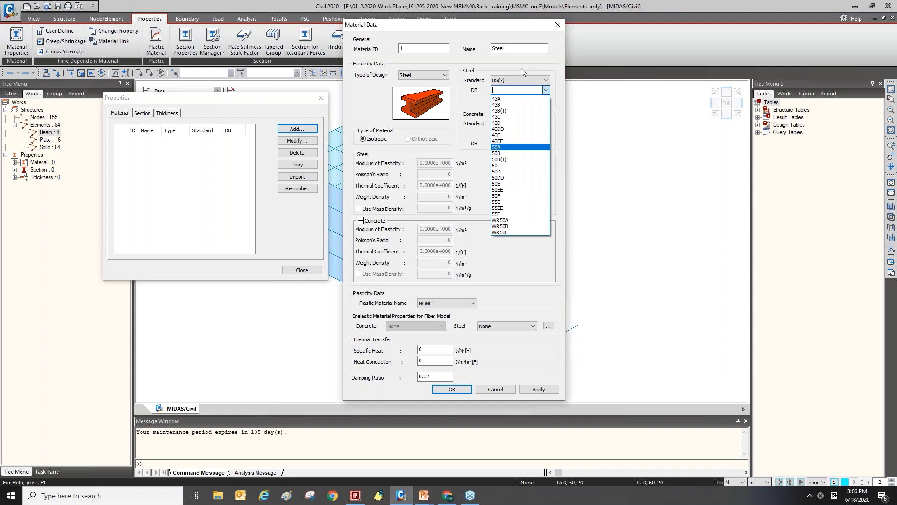
click(546, 90)
click(546, 89)
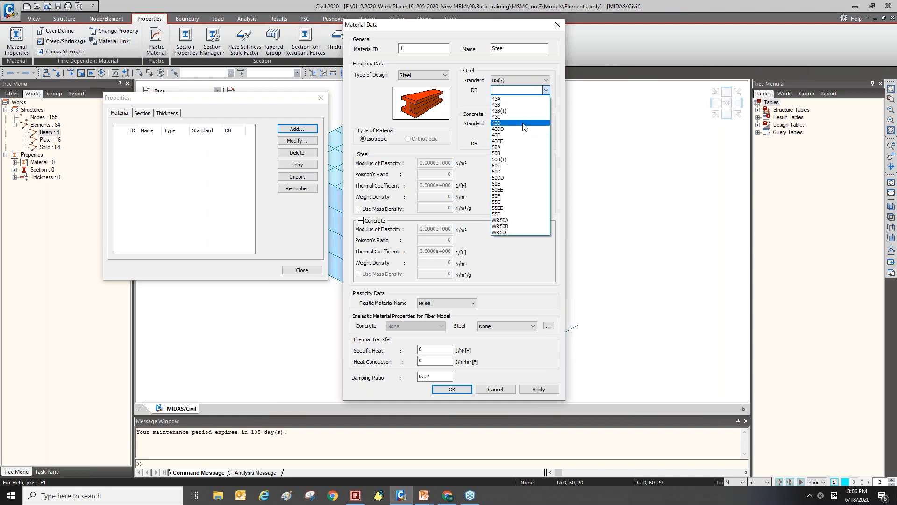
click(497, 123)
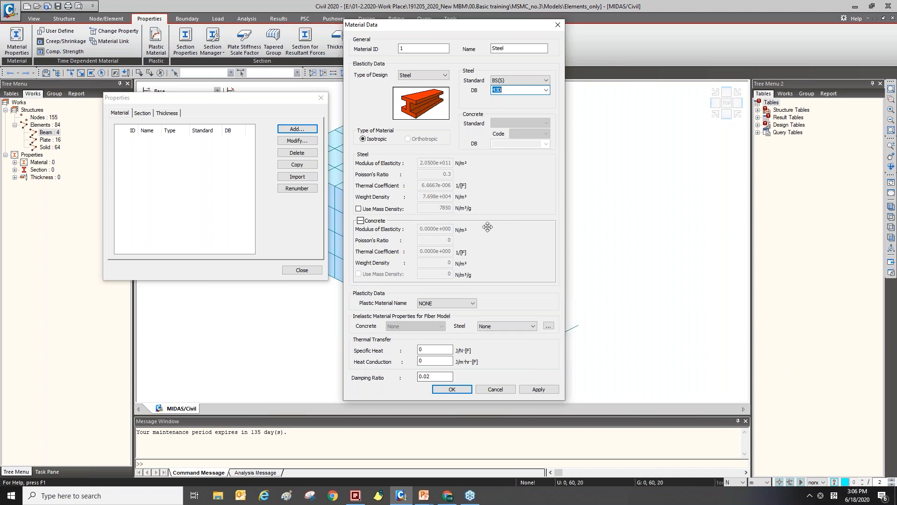
click(458, 389)
Copy the Steel material to create a second material entry.
drag(239, 100, 287, 121)
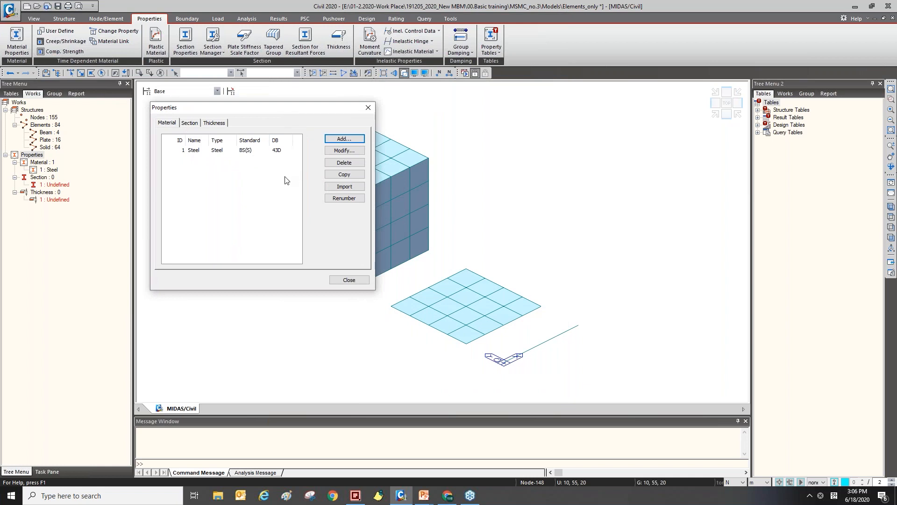
click(277, 150)
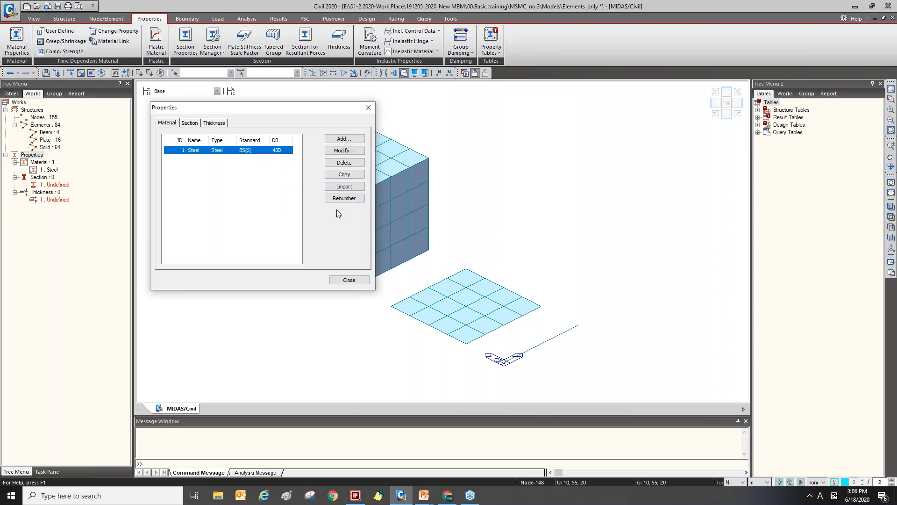
click(339, 175)
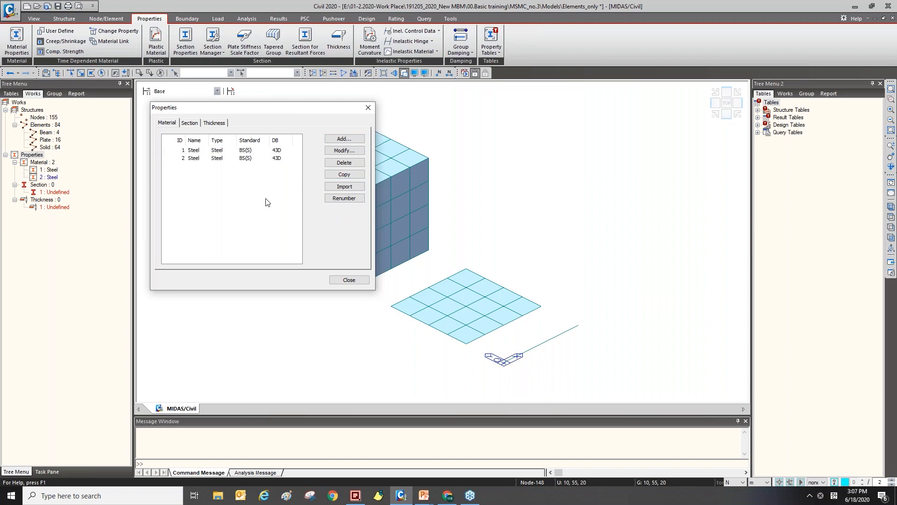
Open the second material for modification and change its type of design to Concrete.
click(186, 159)
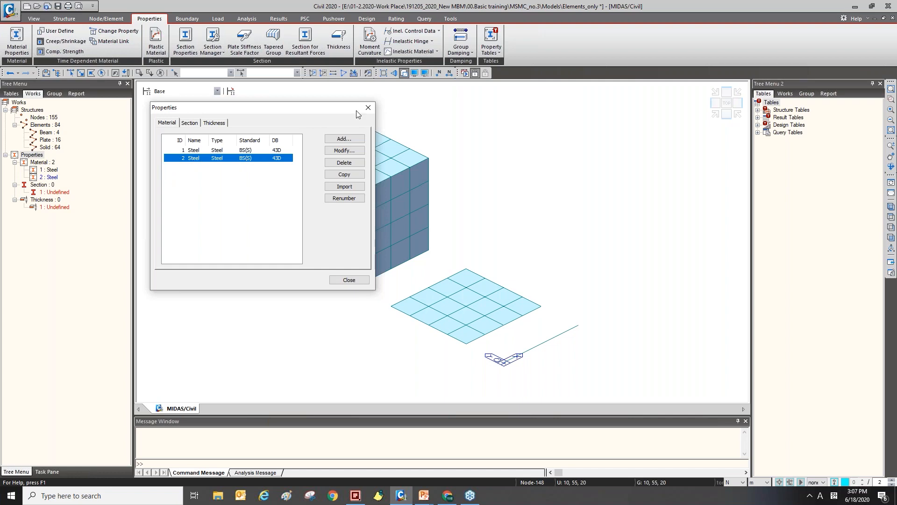
click(345, 150)
click(596, 6)
click(357, 150)
click(596, 7)
click(358, 150)
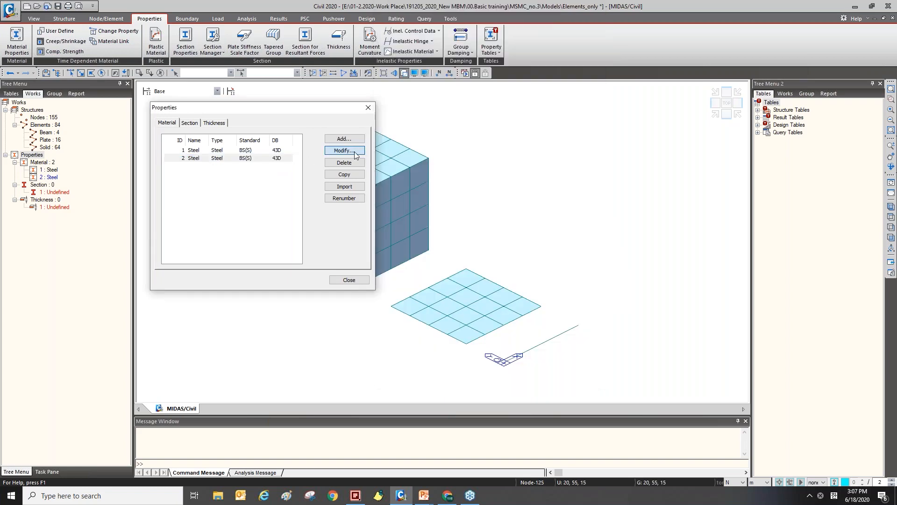
drag(465, 14, 474, 25)
click(465, 66)
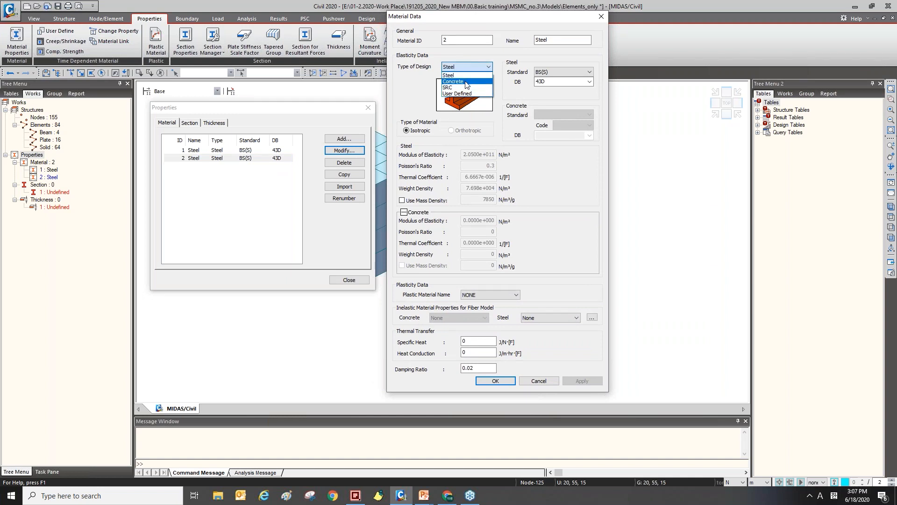
click(466, 82)
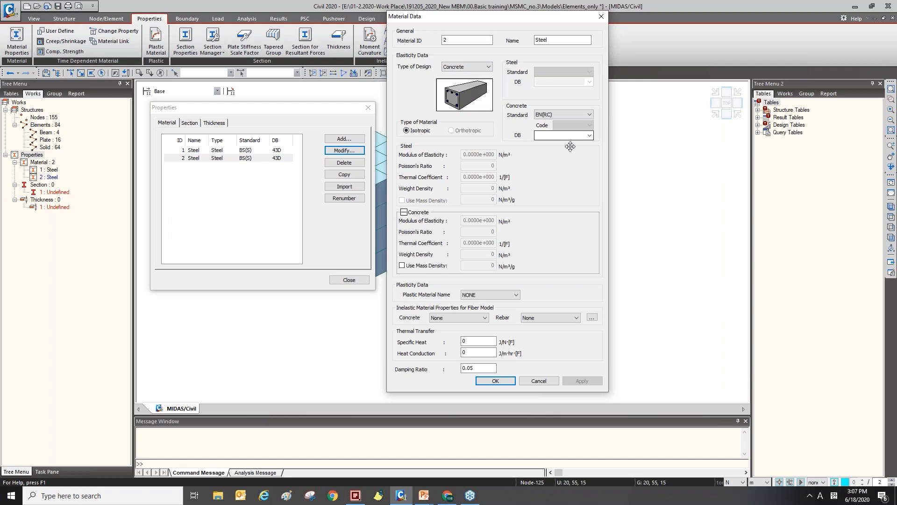
Set the concrete standard to EN(RC) with database grade C30/37.
click(590, 136)
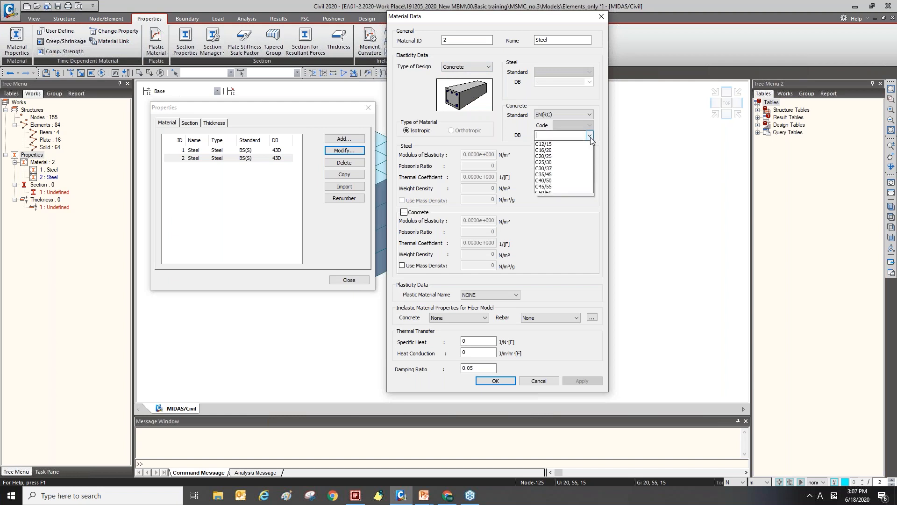
click(561, 144)
click(544, 115)
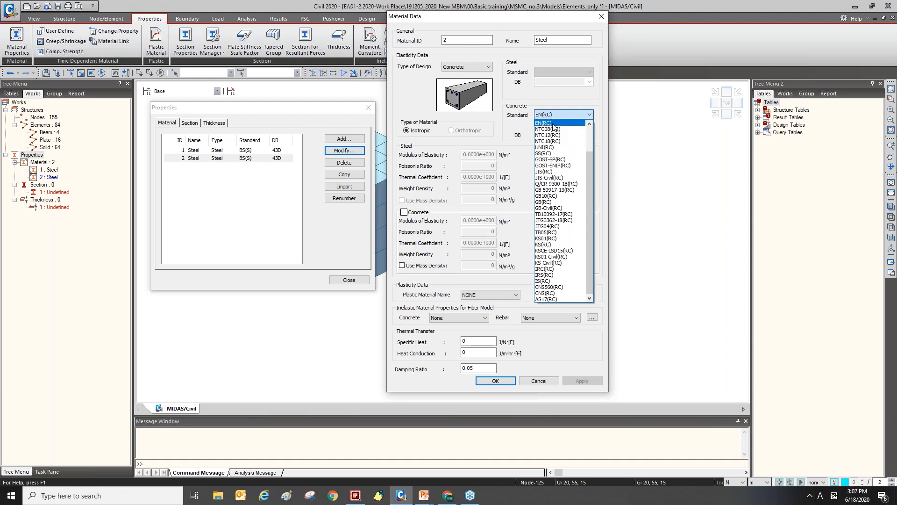
click(542, 122)
click(589, 135)
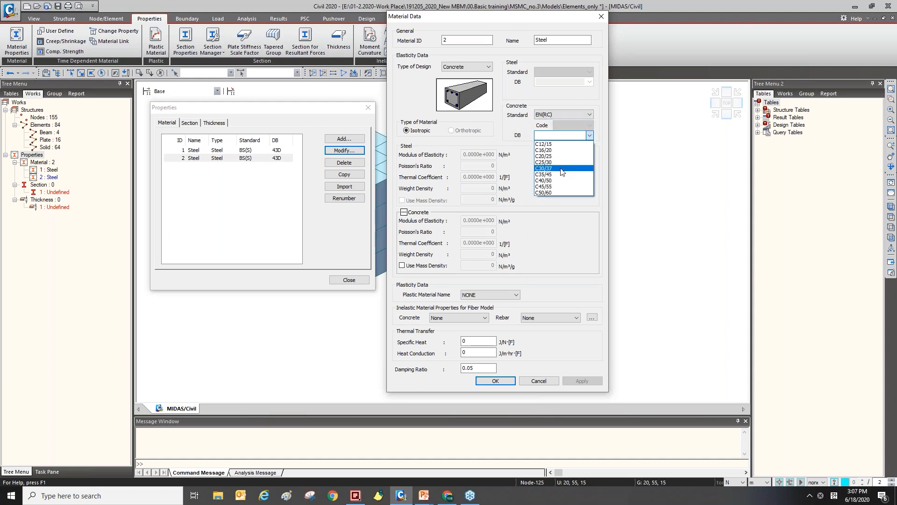
click(561, 169)
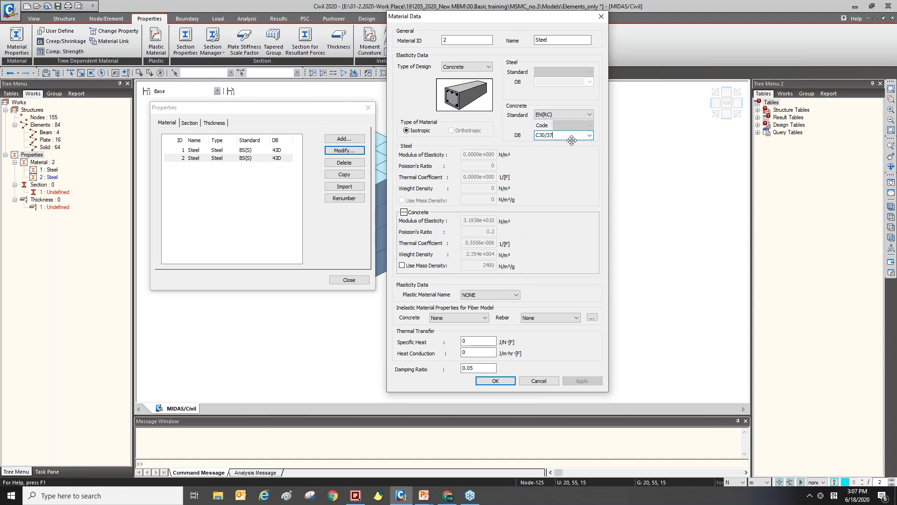
Rename the second material to Concrete and confirm the material data.
double_click(542, 40)
key(Caps_Lock)
text(C)
key(Caps_Lock)
text(oncrete)
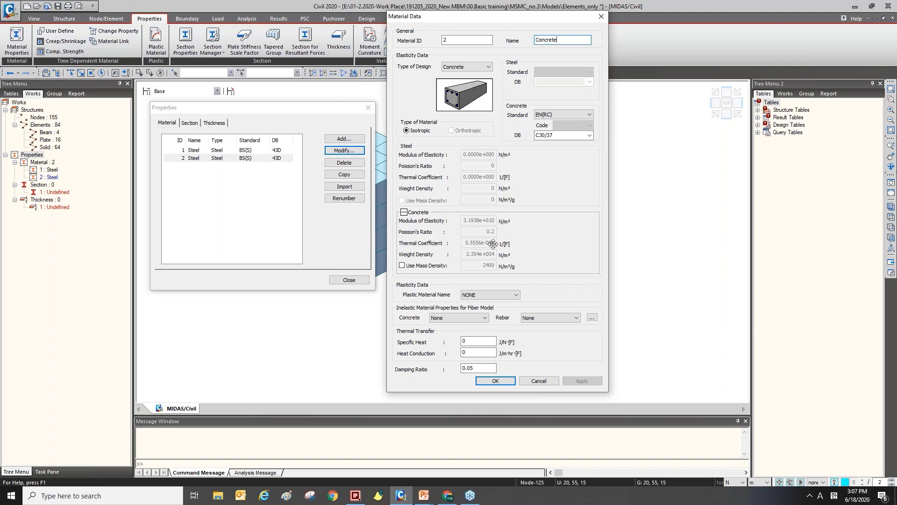
click(497, 383)
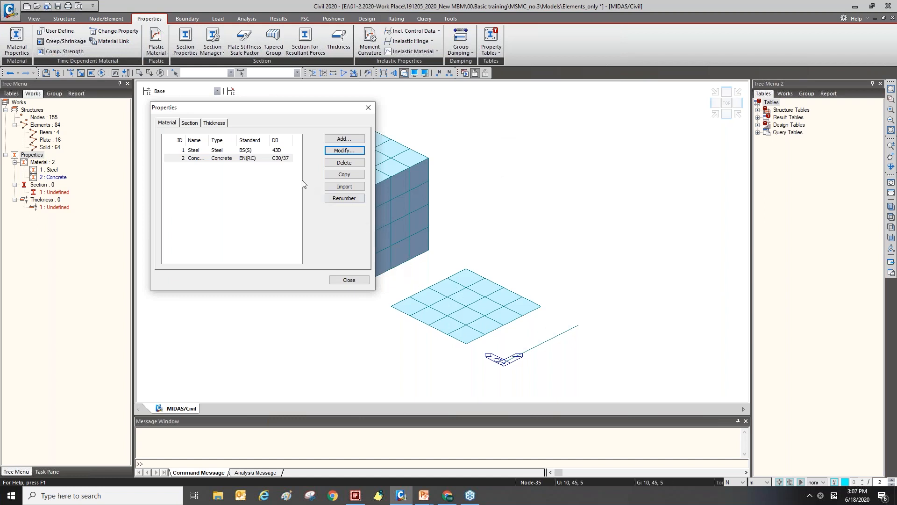
Start importing materials from the project file Materials.mcb.
drag(320, 107, 336, 107)
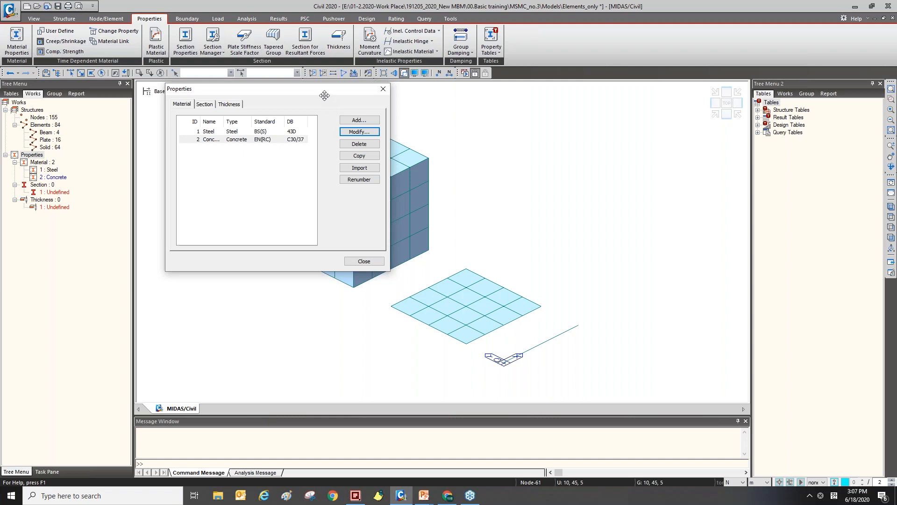
click(302, 132)
click(301, 139)
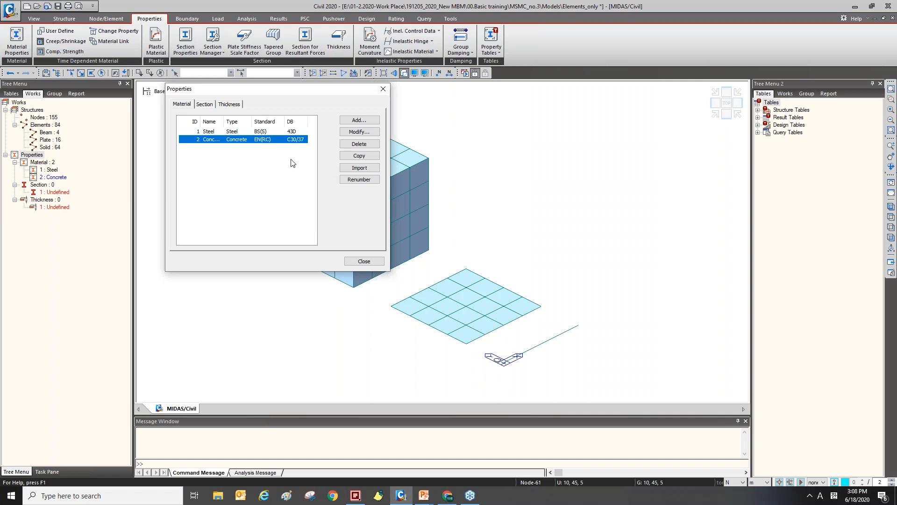
click(361, 169)
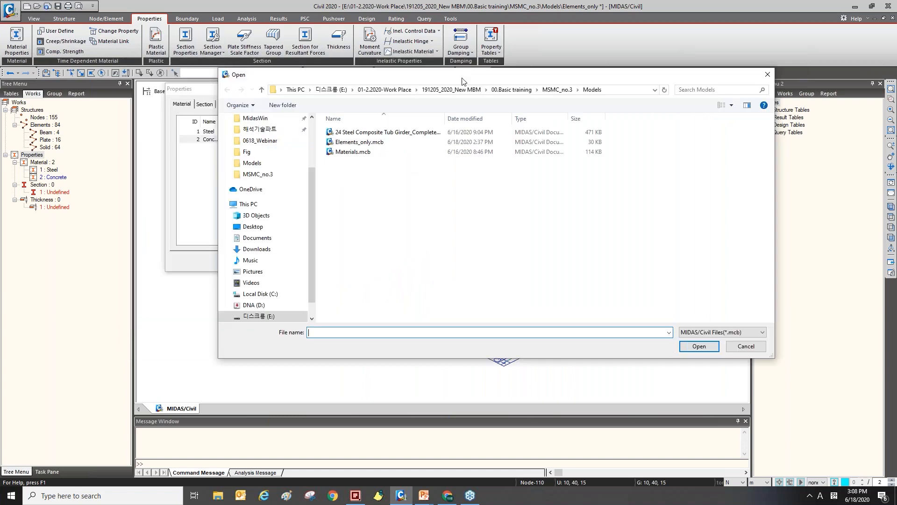
click(374, 158)
double_click(374, 158)
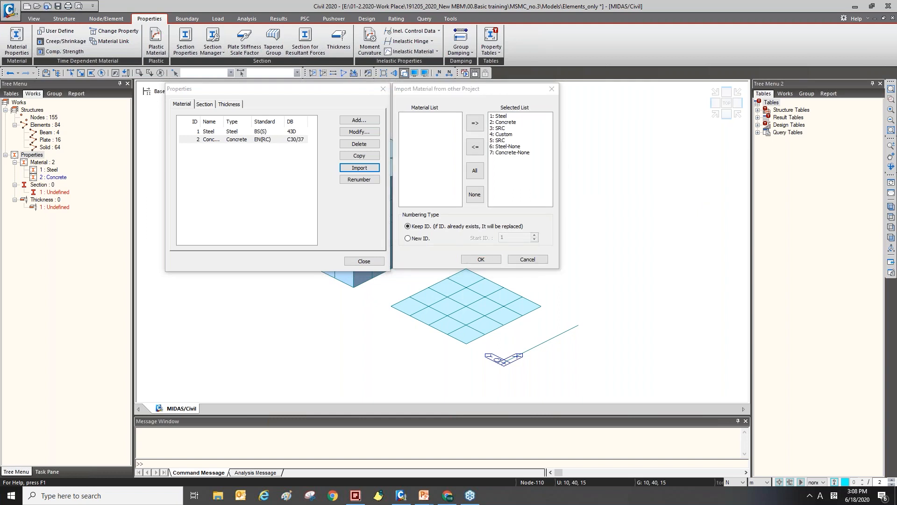
Remove Steel and Concrete from the list of materials selected for import.
drag(484, 87, 483, 87)
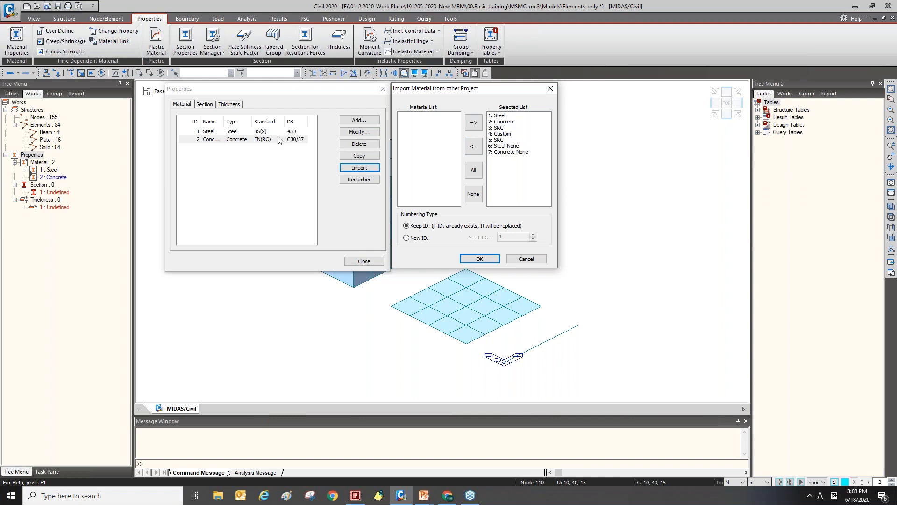
click(530, 116)
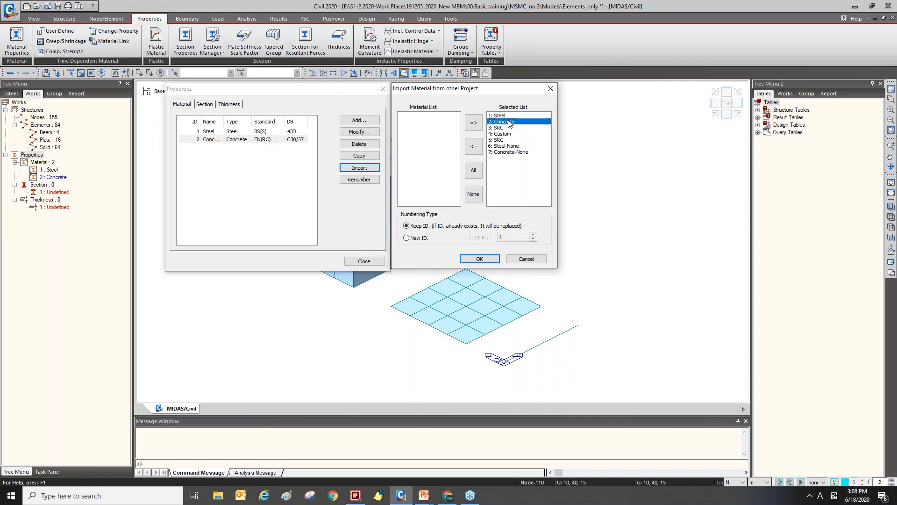
click(474, 145)
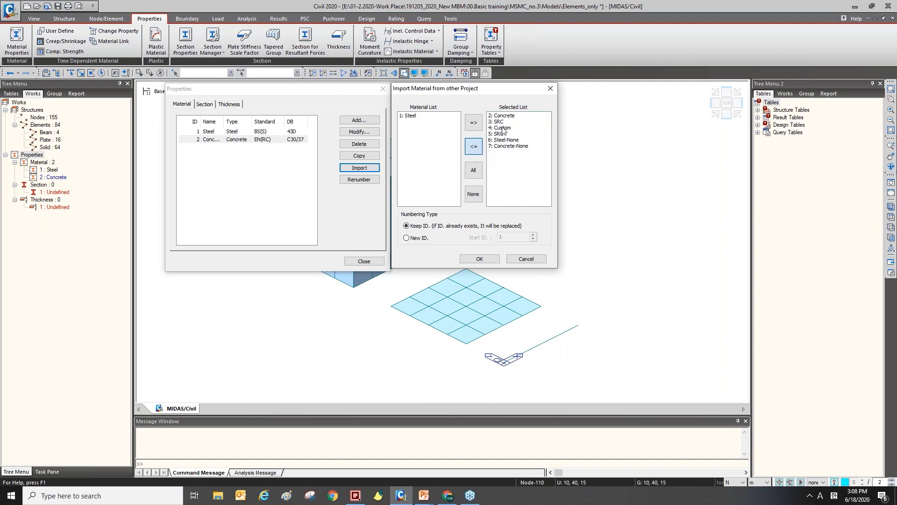
click(501, 116)
click(481, 142)
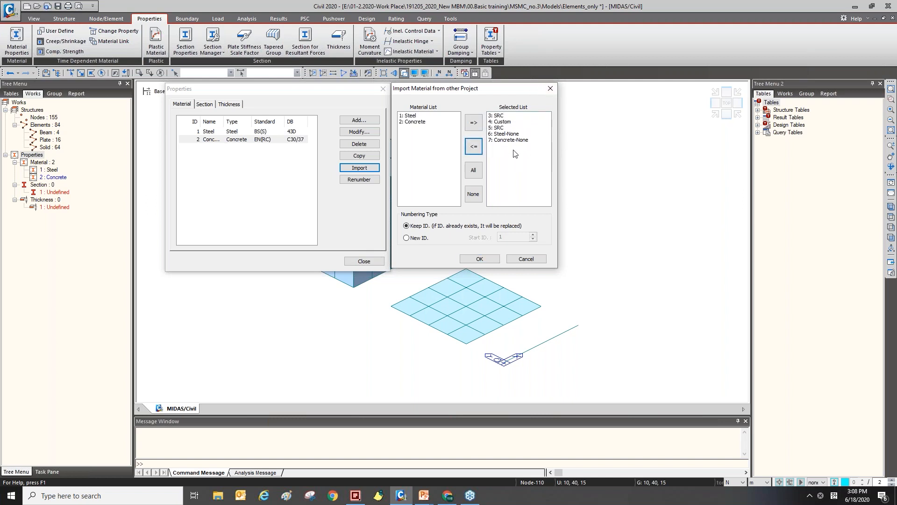
Keep the existing ID numbering and import the remaining selected materials.
drag(500, 89, 493, 67)
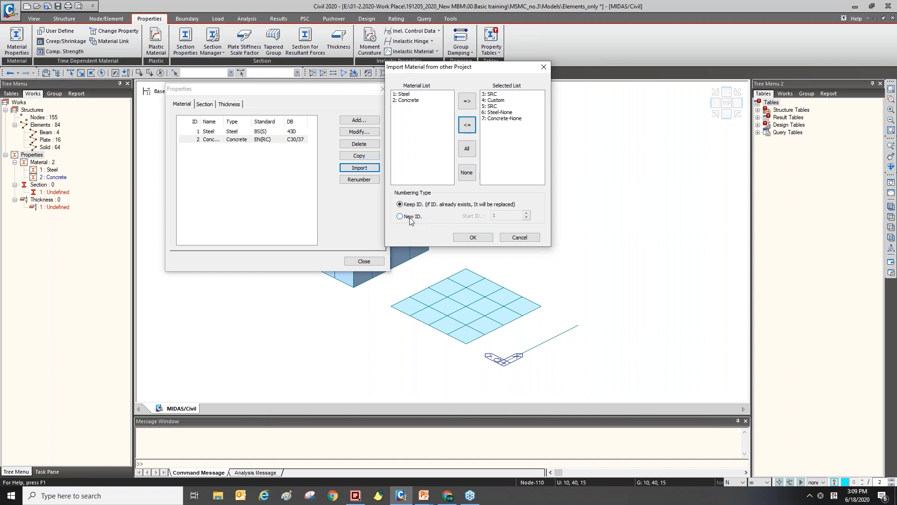
drag(447, 70, 450, 107)
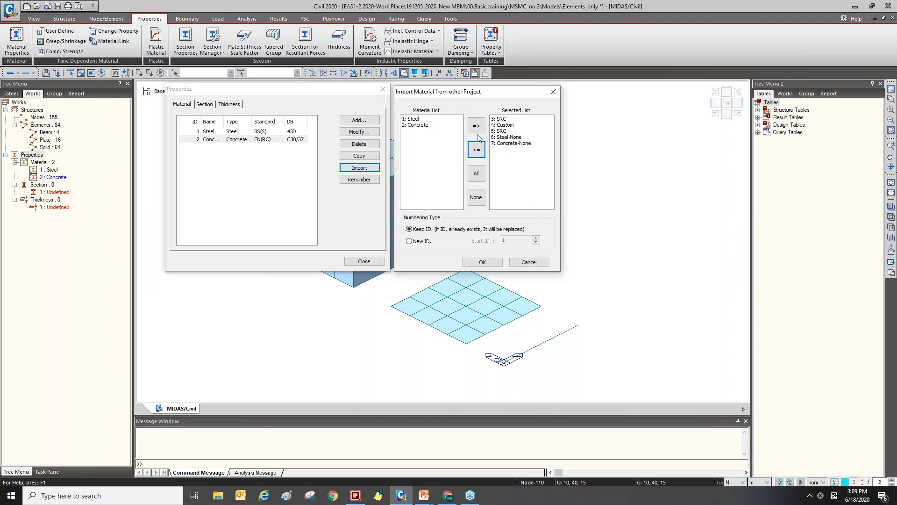
click(425, 245)
click(425, 244)
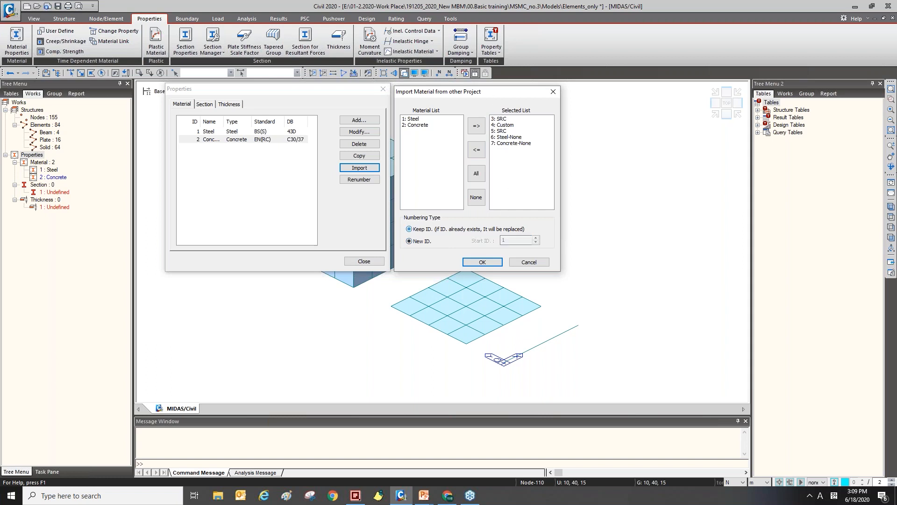
click(419, 229)
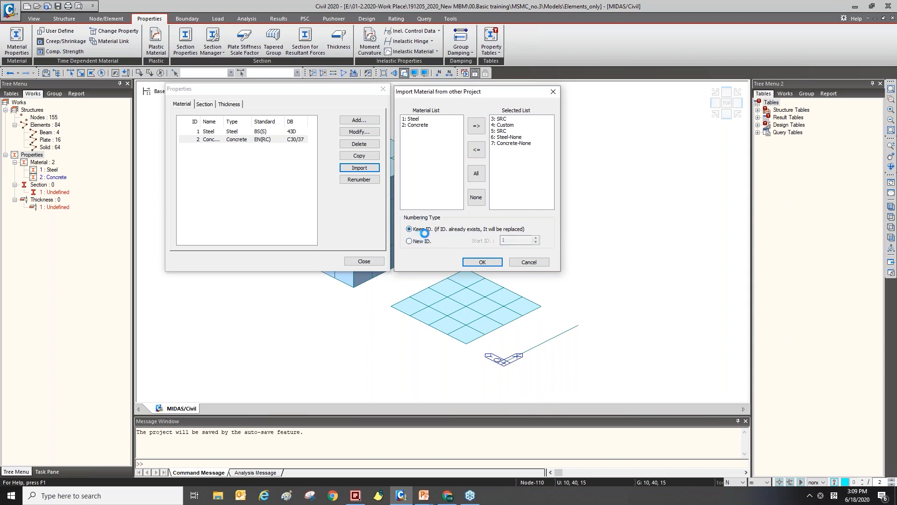
click(482, 262)
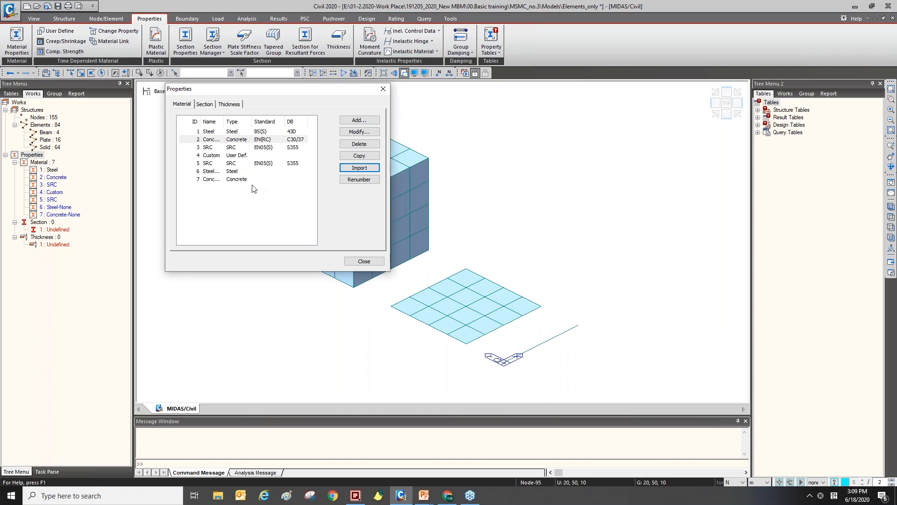
Delete the Steel-None material and close the renumbering and material properties dialogs.
click(212, 172)
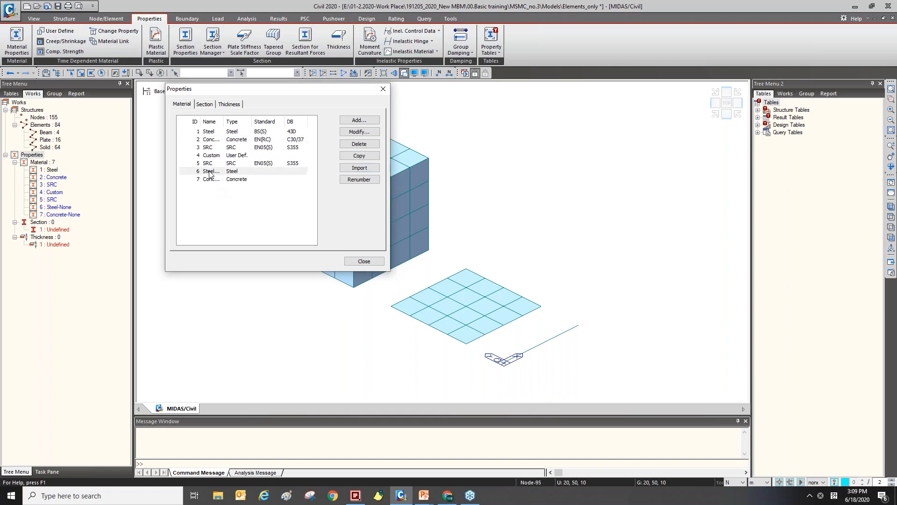
click(357, 144)
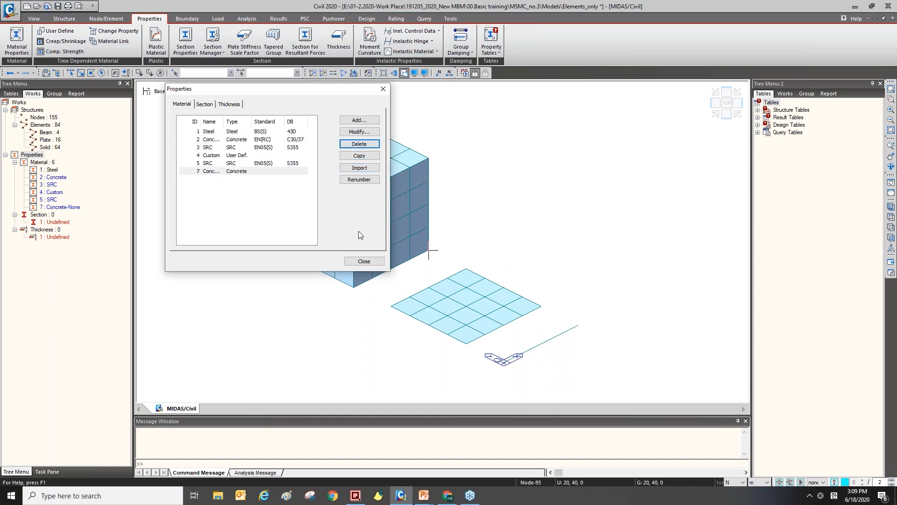
click(280, 172)
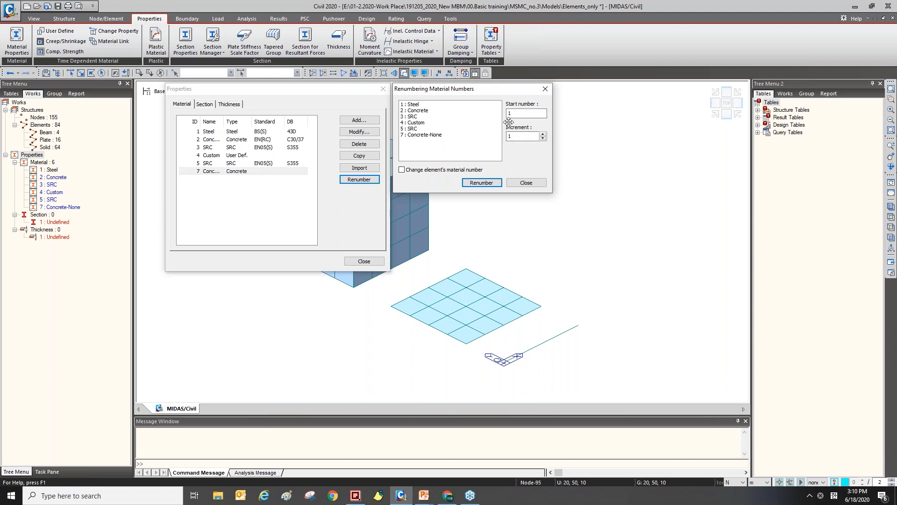
drag(438, 89, 437, 59)
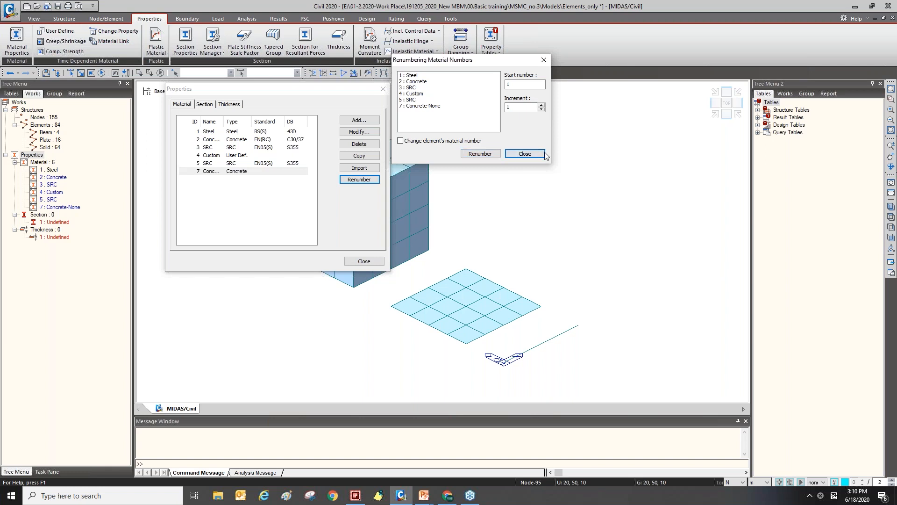
click(528, 158)
click(358, 260)
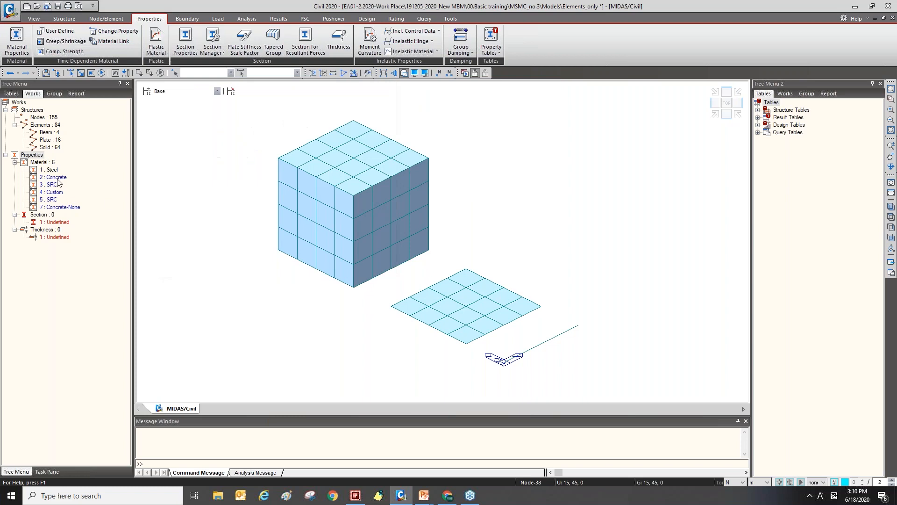
Open the elements table to review the material assigned to each element, then return to the model view.
right_click(48, 134)
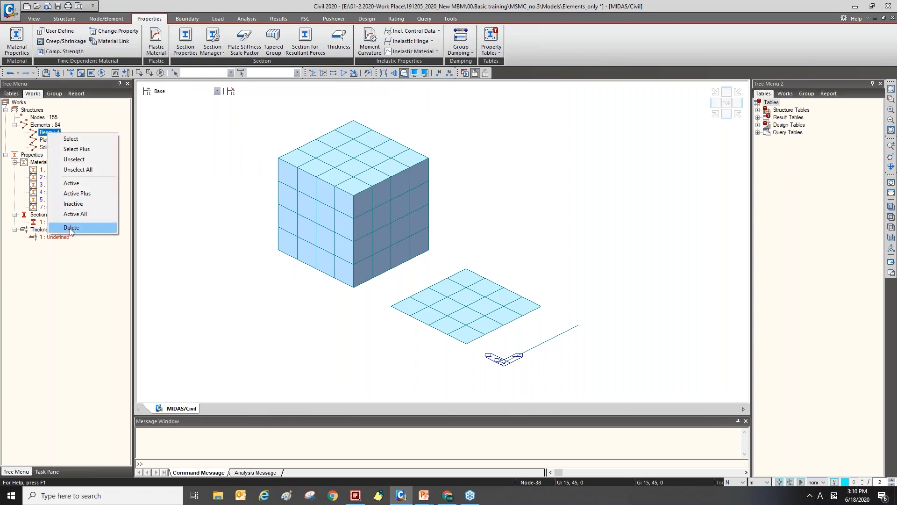
click(43, 126)
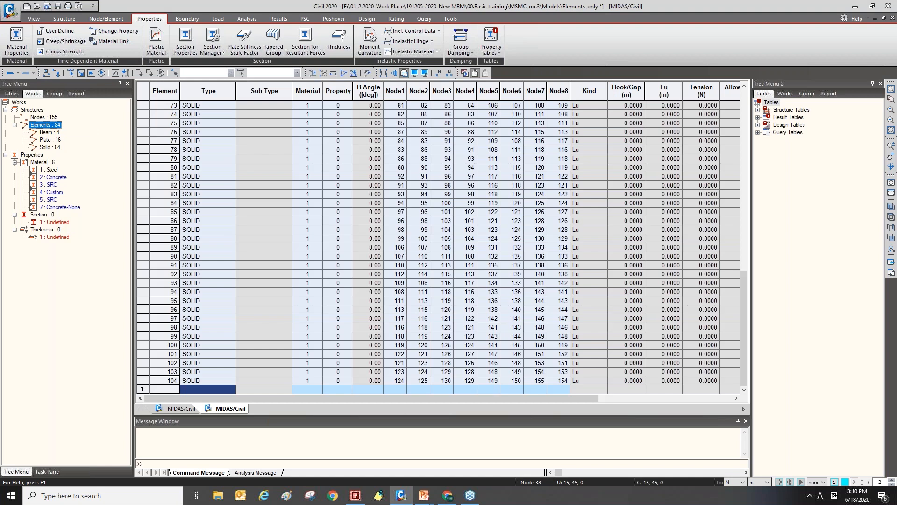
drag(743, 307, 736, 109)
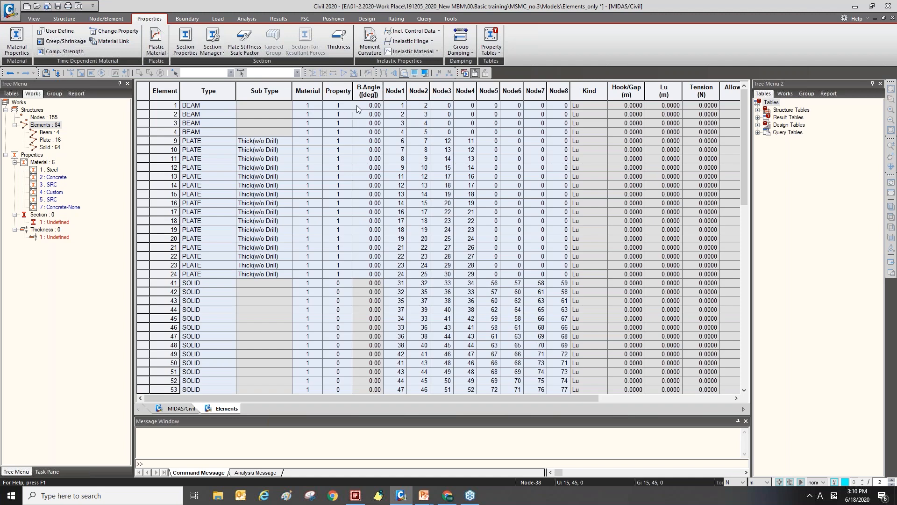
click(306, 91)
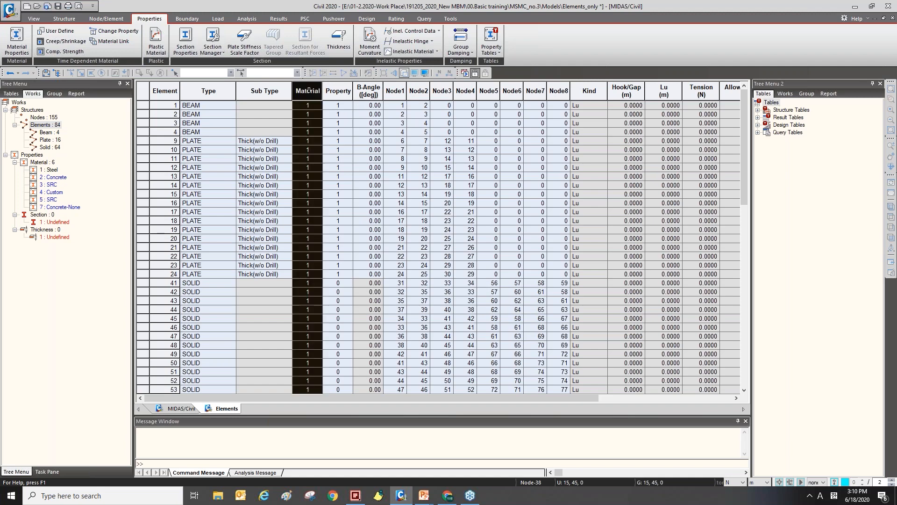
click(314, 105)
click(193, 104)
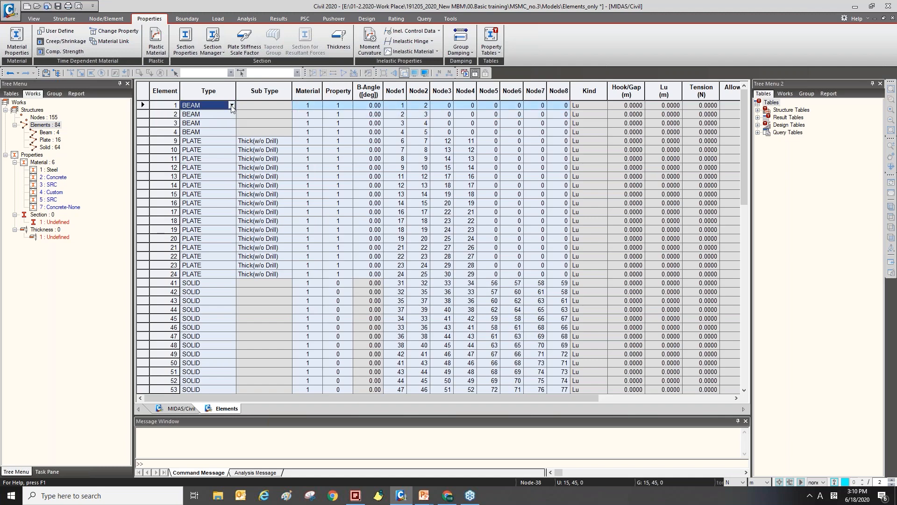
click(308, 106)
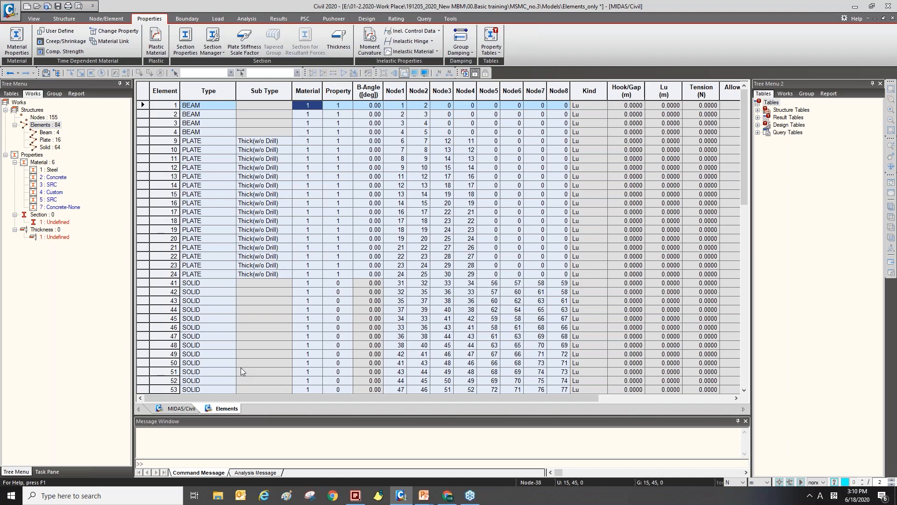
click(181, 408)
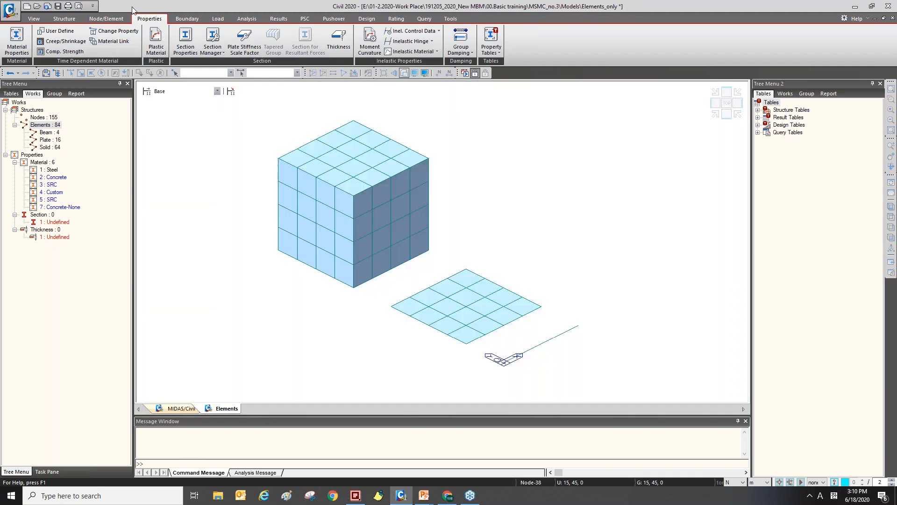
Open the material renumbering dialog from the material properties, then close it and the properties dialog without renumbering.
click(16, 40)
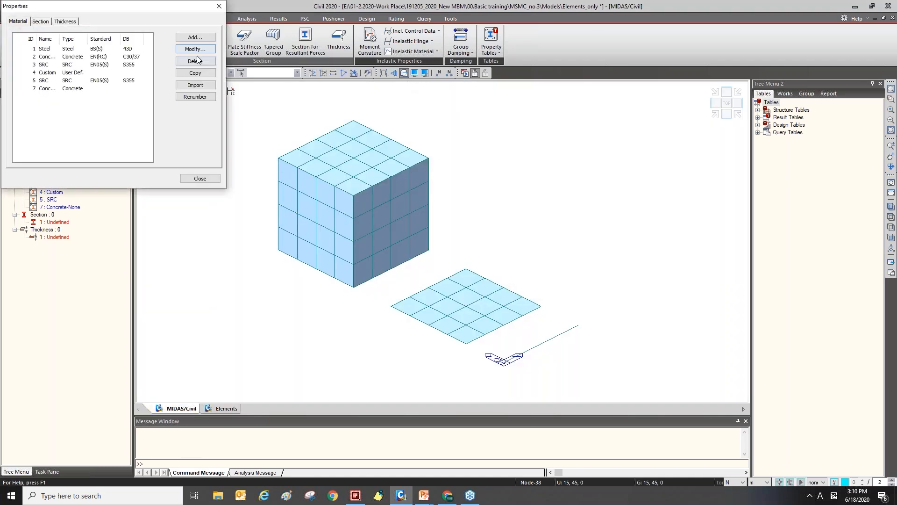
click(307, 145)
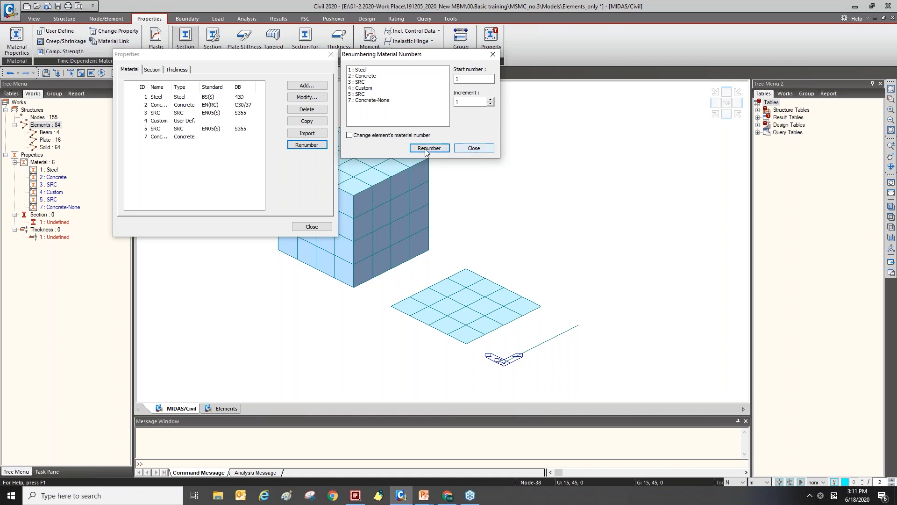
click(474, 149)
click(312, 226)
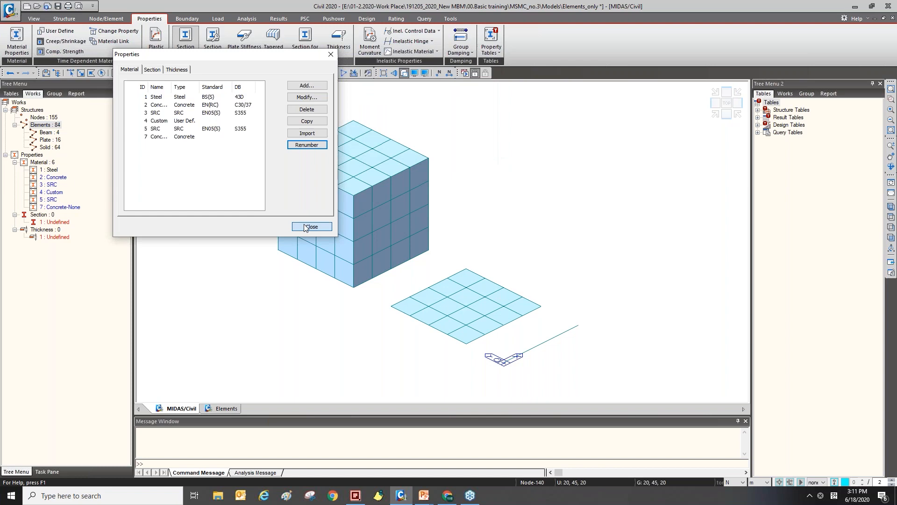
Open the elements table, inspect the material numbers of the beam elements, and switch back to the model view.
right_click(56, 133)
right_click(55, 124)
click(62, 127)
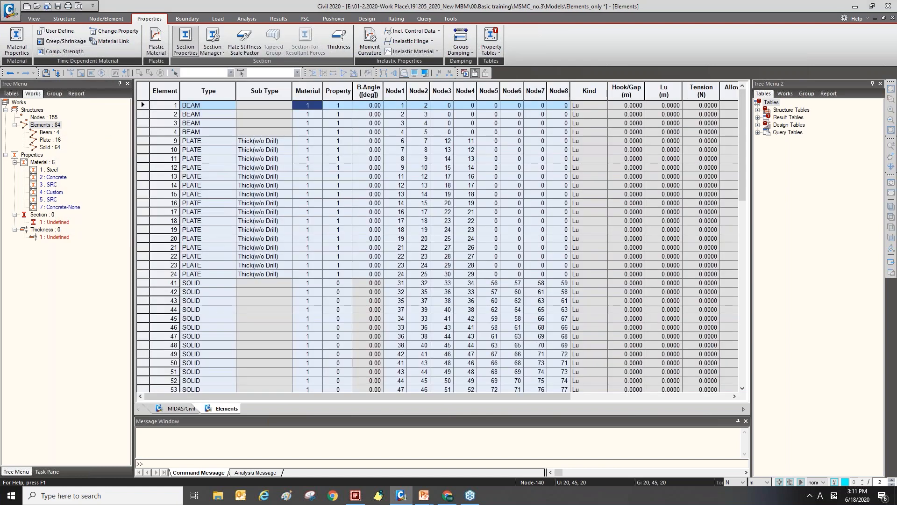
click(310, 114)
click(311, 105)
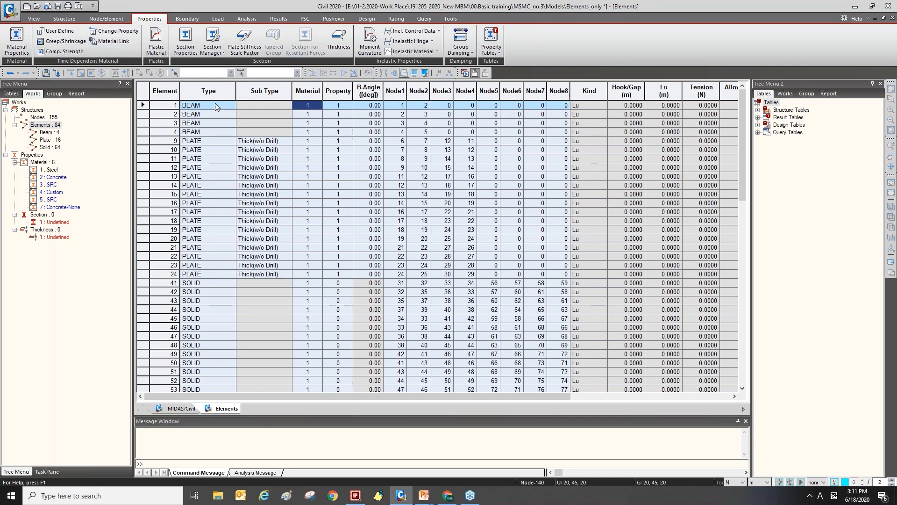
click(181, 408)
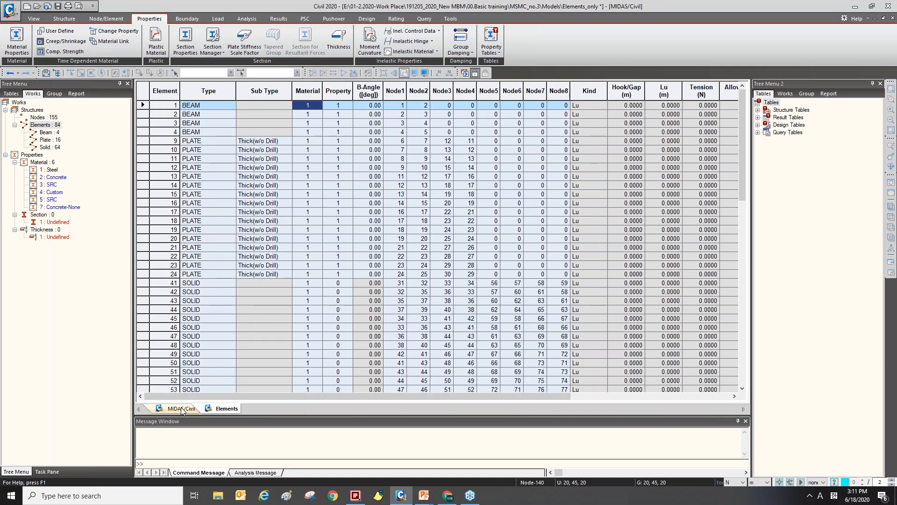
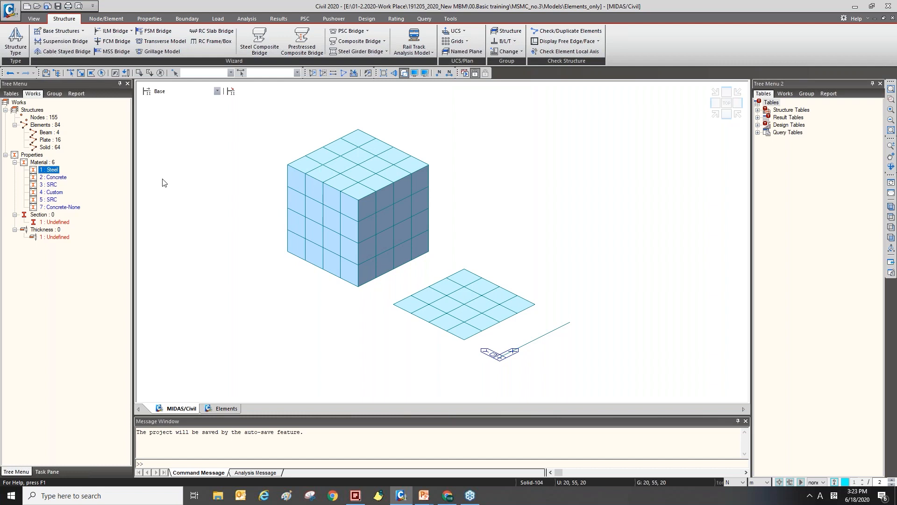
Open the MCT Command Shell.
click(450, 19)
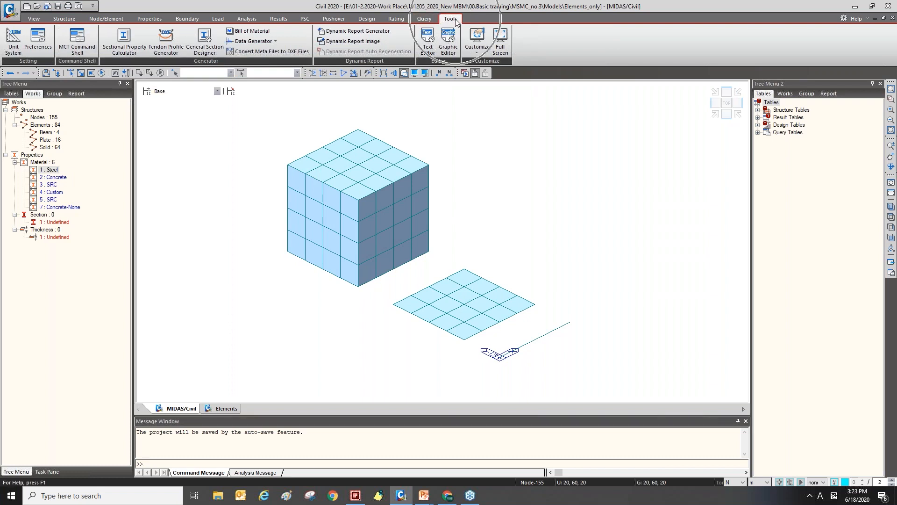
click(89, 55)
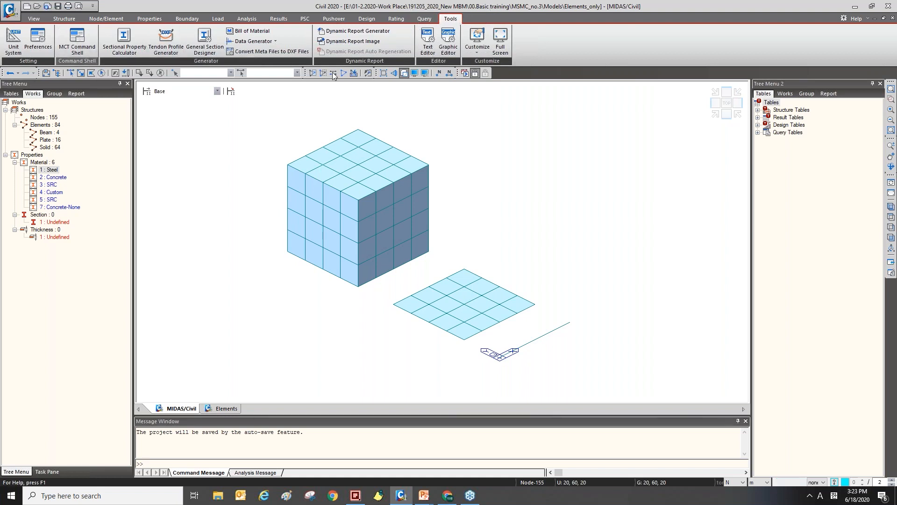
drag(219, 7, 372, 102)
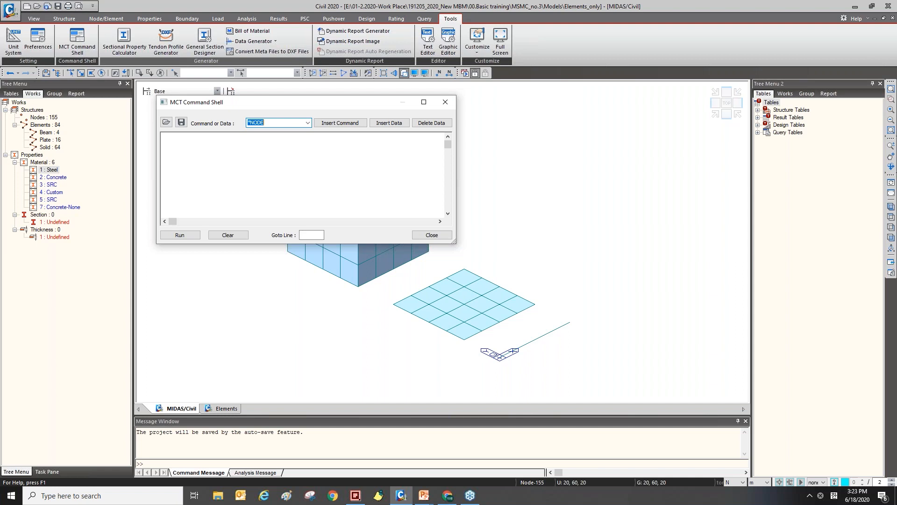
Insert the *MATERIAL command data into the command shell.
click(308, 123)
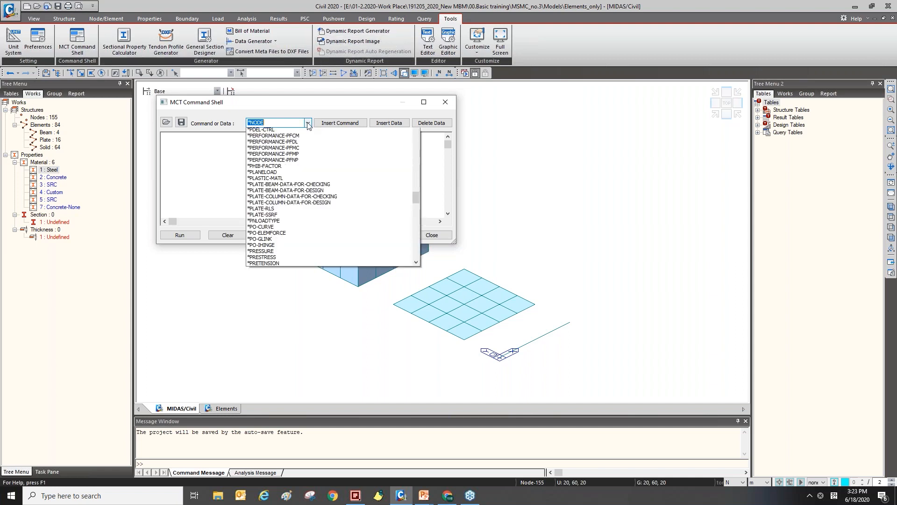
click(270, 122)
drag(269, 122, 250, 123)
text(MATE)
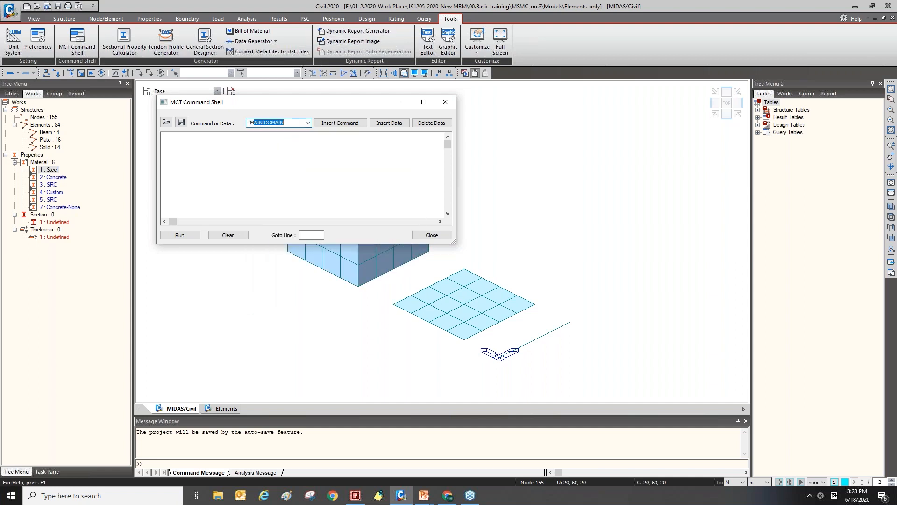
text(RIAL)
click(387, 124)
click(348, 194)
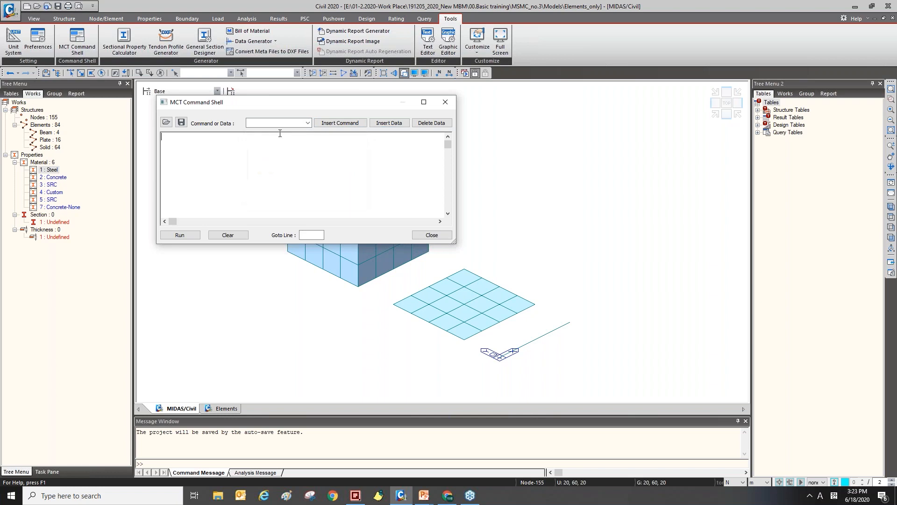
click(276, 123)
text(*MA)
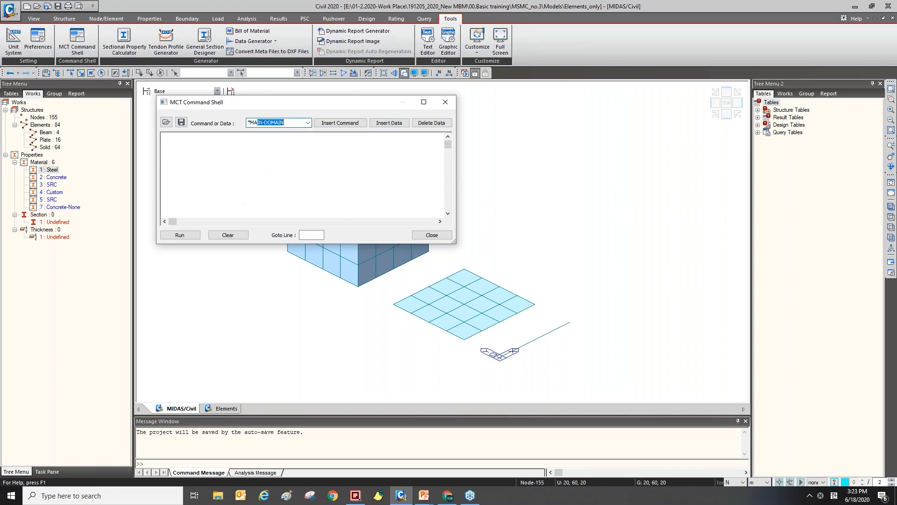
text(TERIAL)
click(388, 122)
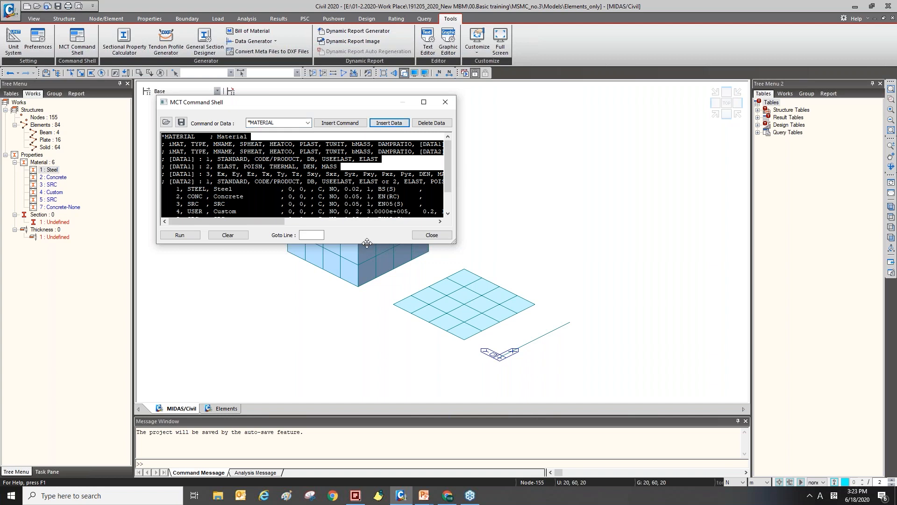
Enlarge the command shell and examine the material header and data lines.
drag(372, 298, 372, 363)
drag(456, 211, 712, 230)
click(533, 255)
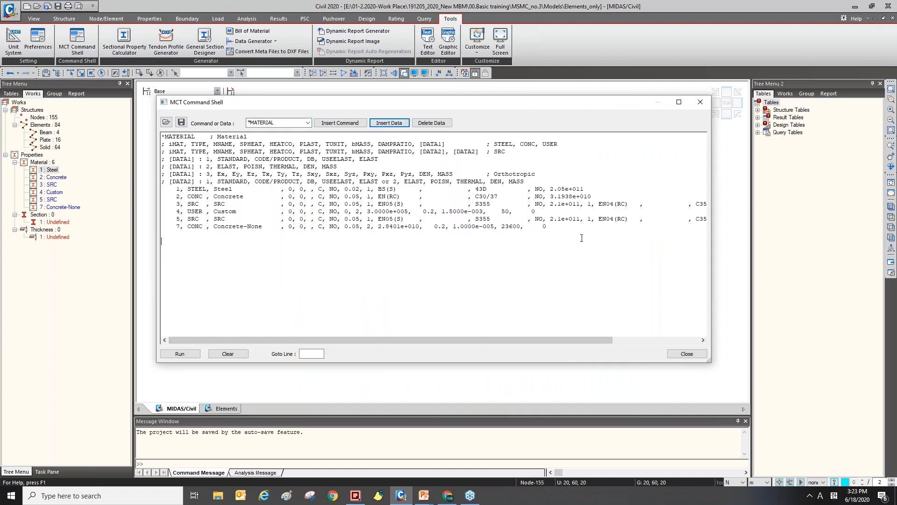
click(162, 136)
click(165, 137)
drag(163, 137, 553, 180)
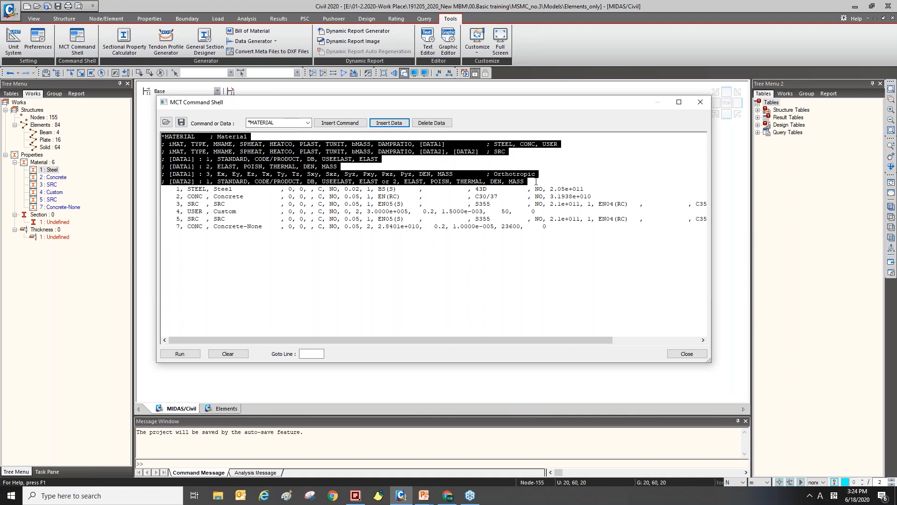
click(308, 238)
drag(170, 190, 181, 226)
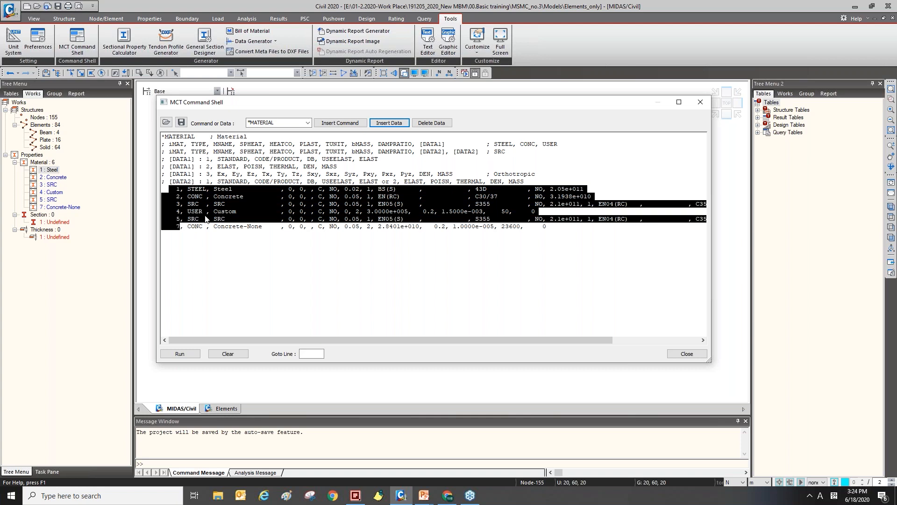
click(439, 266)
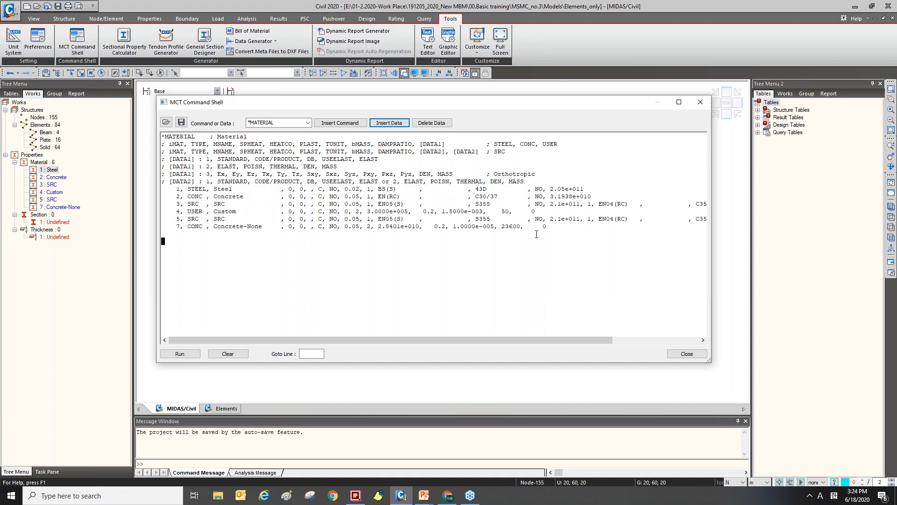
Select and copy the entire *MATERIAL data block, then close the command shell.
drag(553, 228, 154, 127)
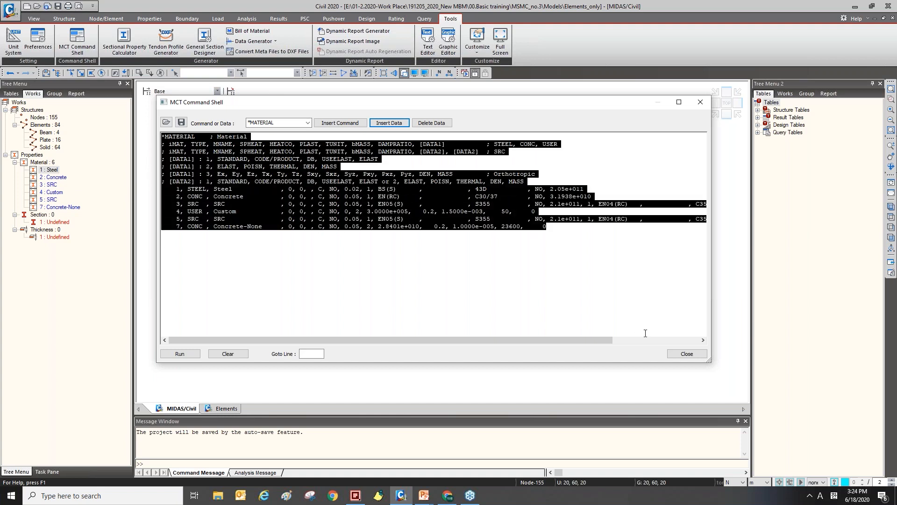
click(686, 353)
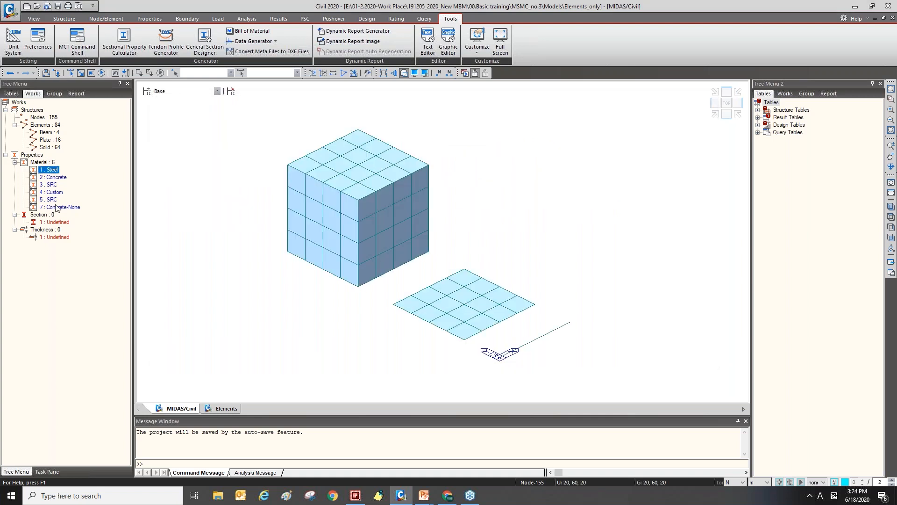
Delete the materials from the model.
shift+click(56, 208)
key(Delete)
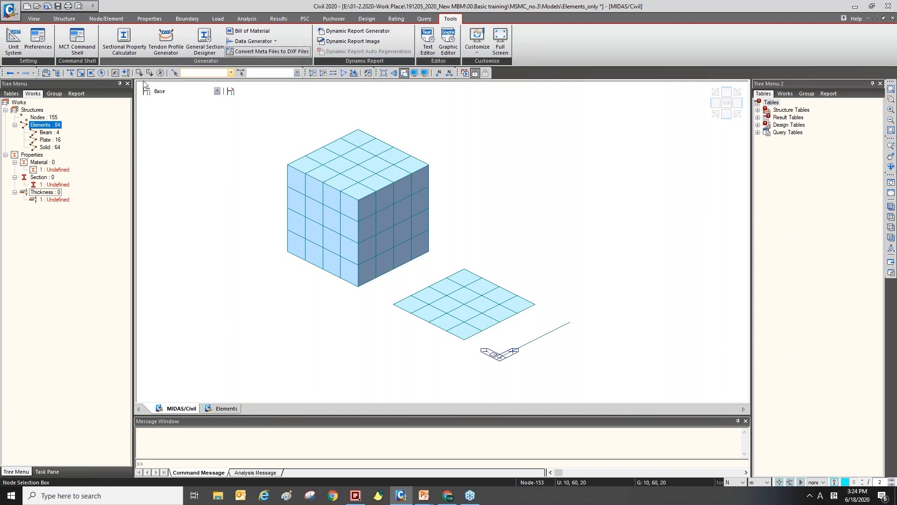
Reopen the MCT Command Shell, paste the copied *MATERIAL data and run it.
click(86, 52)
drag(246, 50, 533, 79)
drag(469, 211, 469, 306)
click(377, 187)
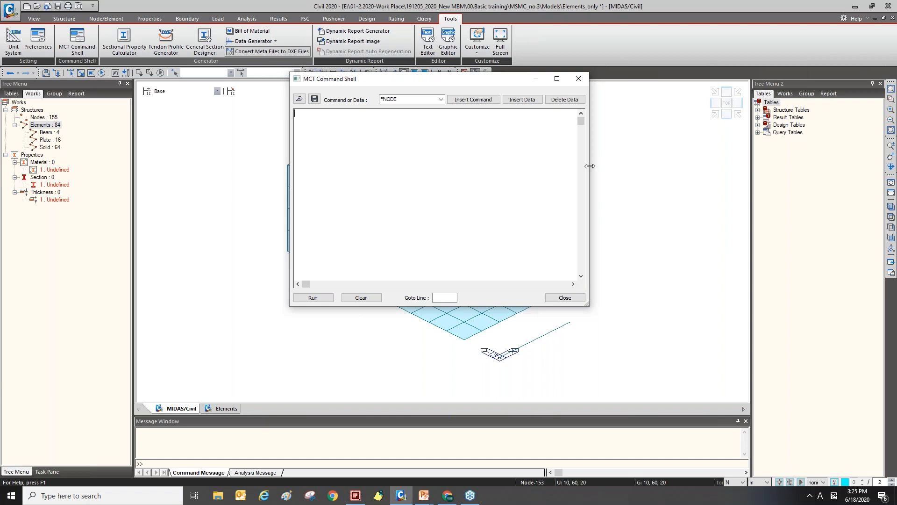
drag(588, 165, 673, 165)
key(ctrl+v)
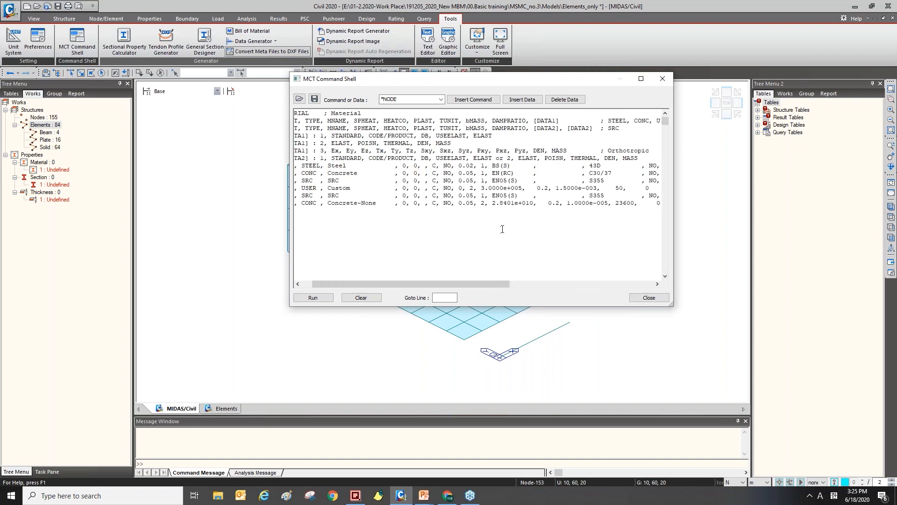
click(313, 298)
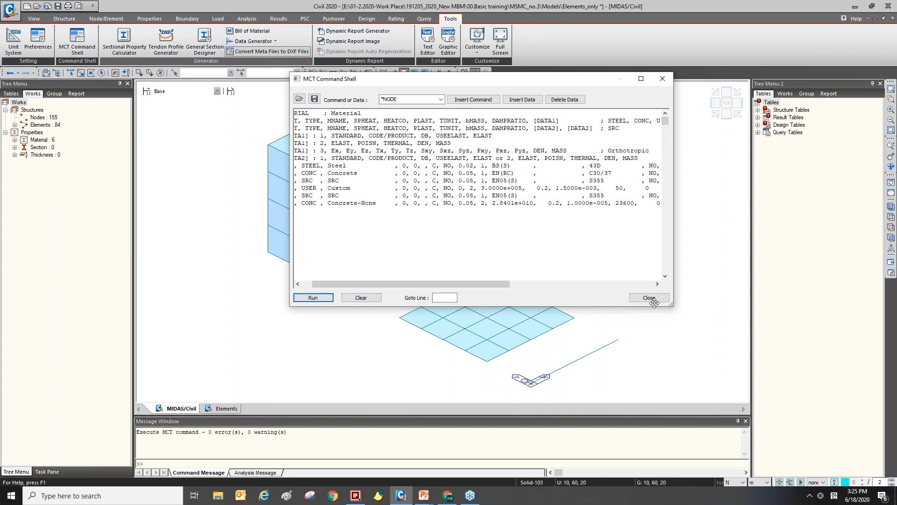
Expand the material list in the model tree and close the command shell.
click(15, 139)
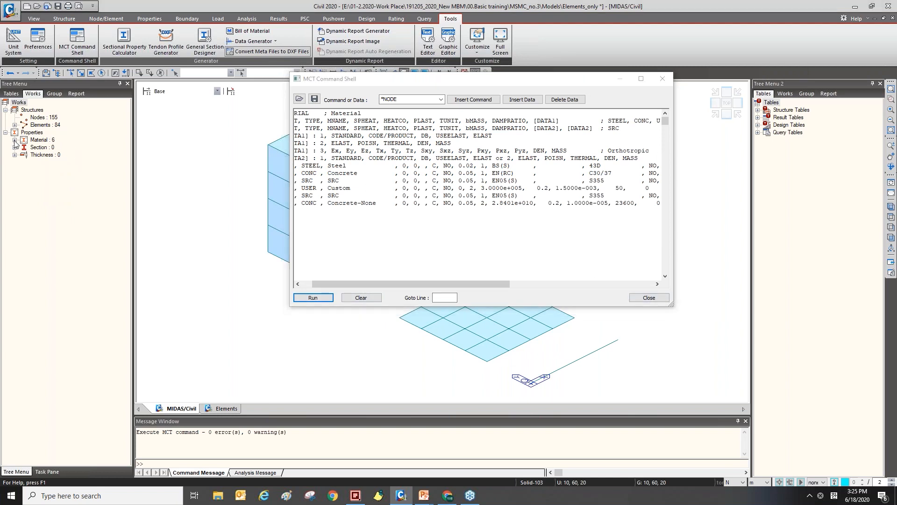
click(15, 139)
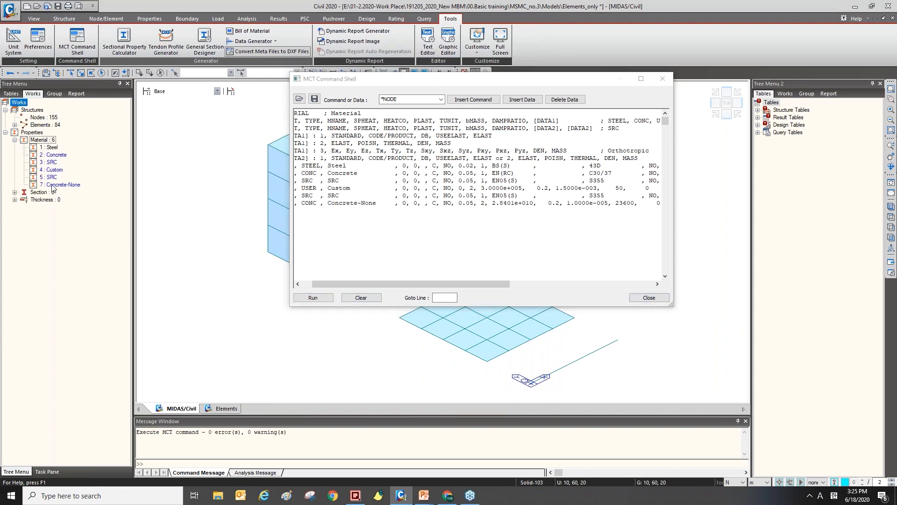
click(310, 284)
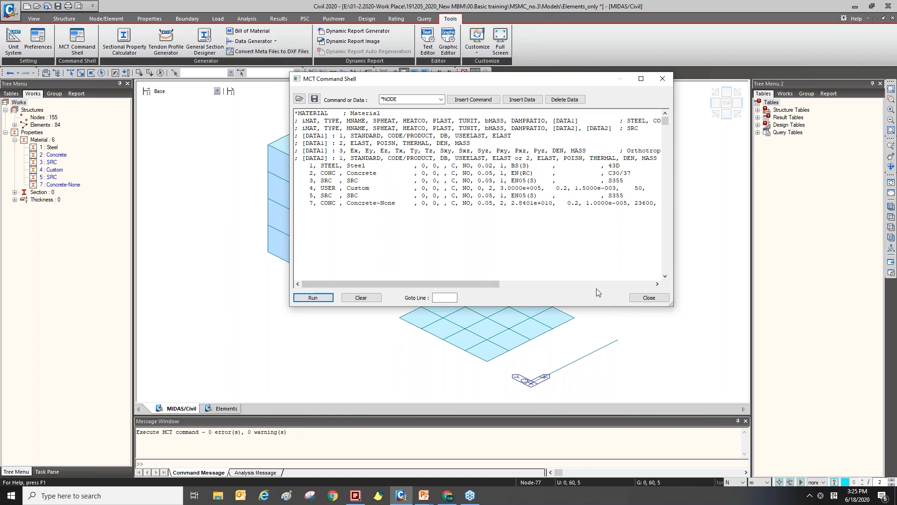
click(648, 299)
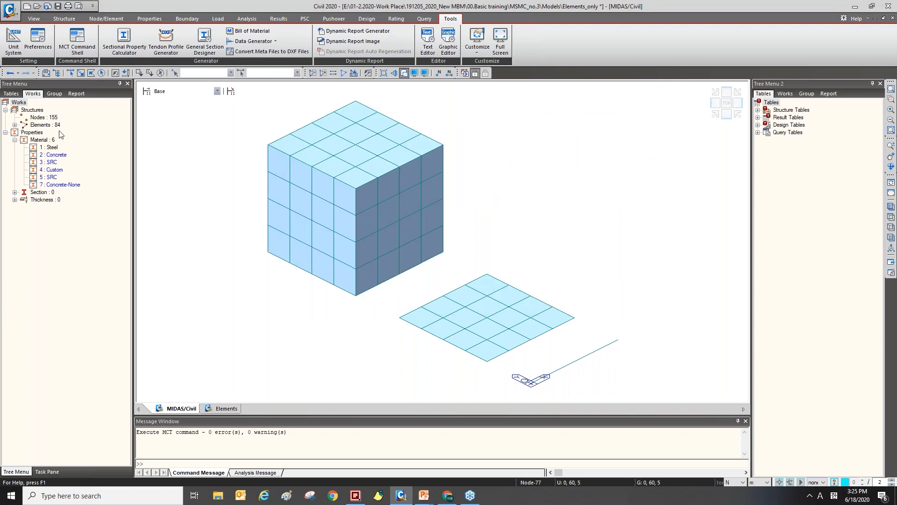
Export the model as the MIDAS/Civil MCT file Elements_only.mct.
click(9, 17)
click(10, 17)
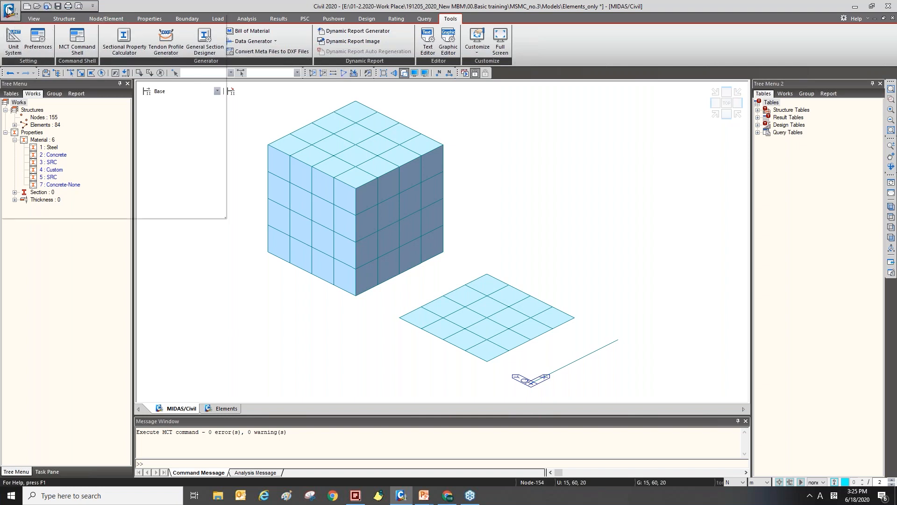
click(9, 9)
mouse_move(52, 114)
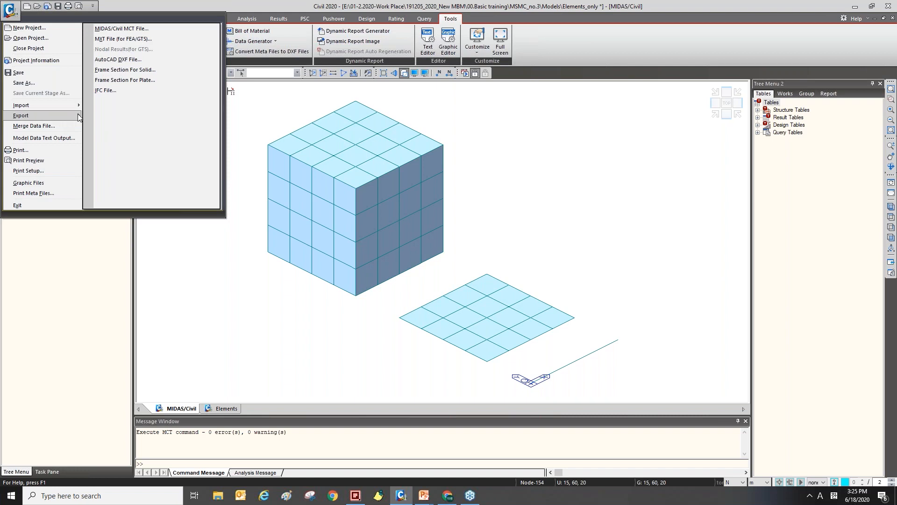
click(135, 29)
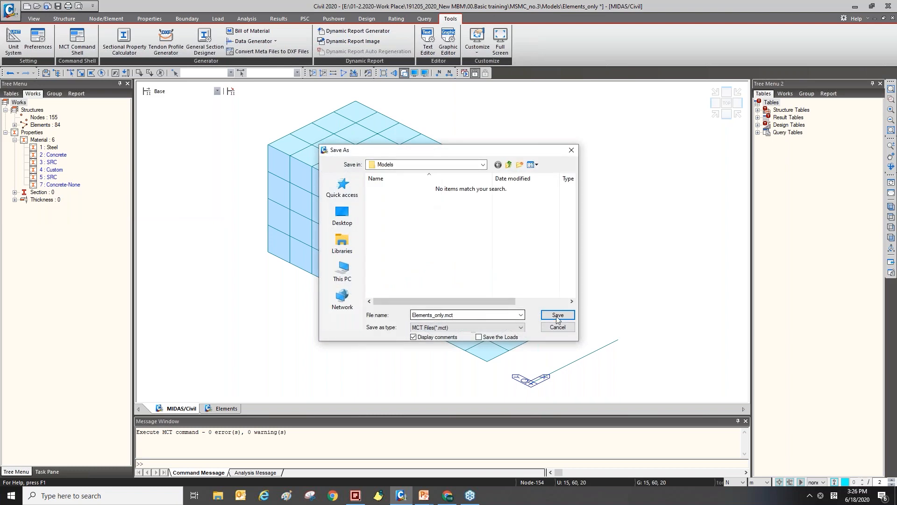
double_click(464, 316)
click(557, 315)
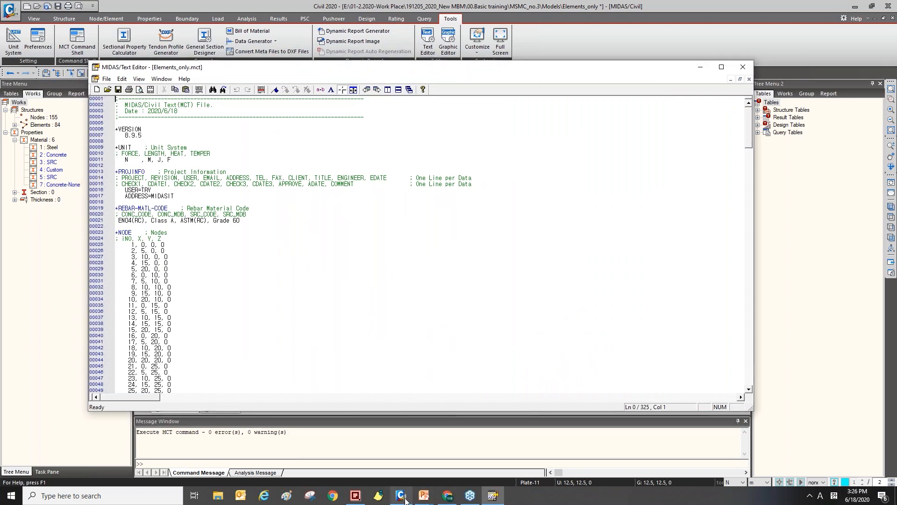
Search the exported MCT file in the text editor for the *material section.
mouse_move(407, 498)
drag(209, 64, 184, 41)
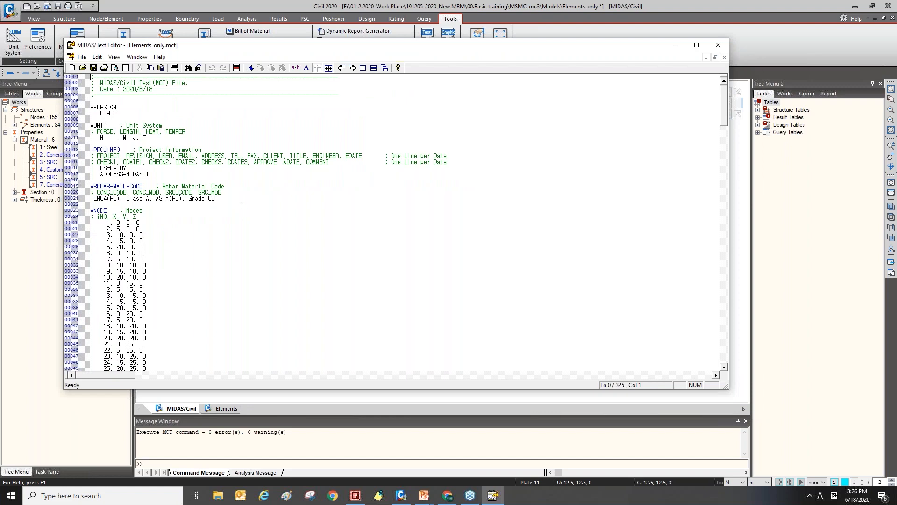
scroll(209, 172, down, 5)
scroll(213, 164, up, 5)
key(ctrl+f)
text(*mater)
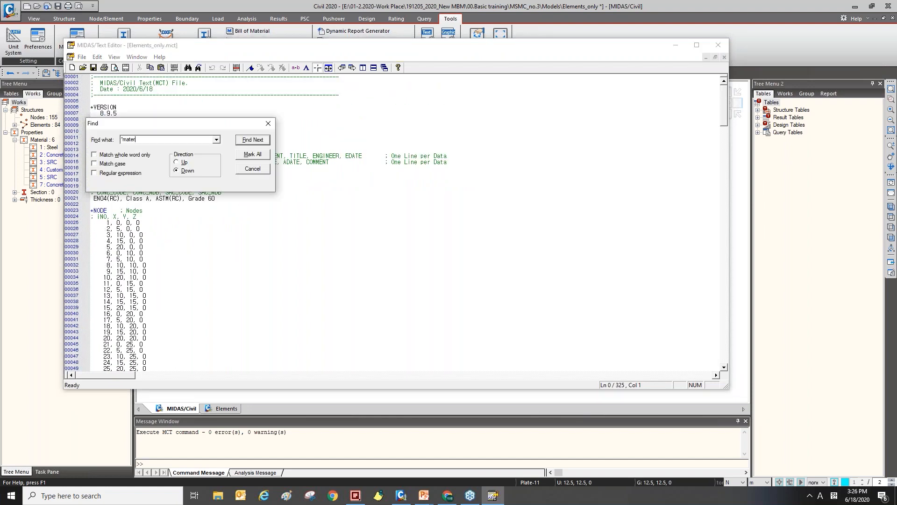
text(ial)
key(Return)
key(Escape)
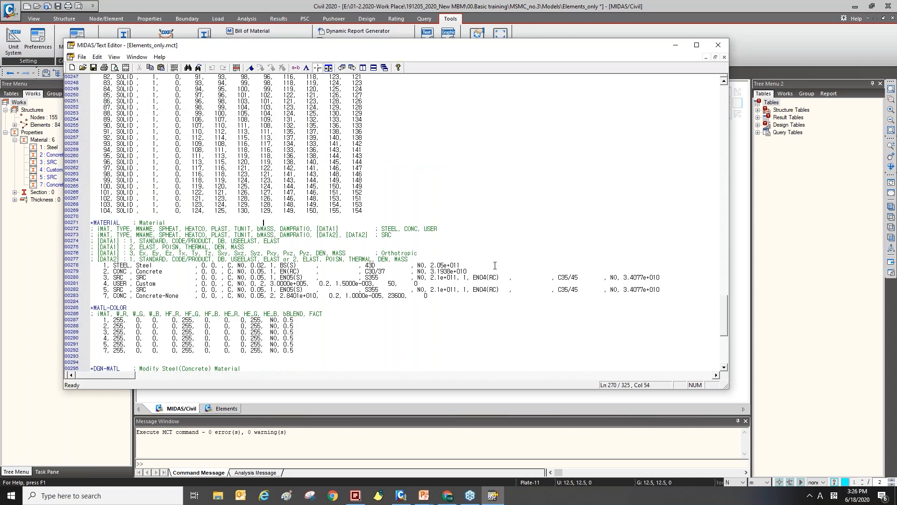
Select the *MATERIAL block lines in the MCT text editor.
drag(423, 301, 85, 223)
key(ctrl+c)
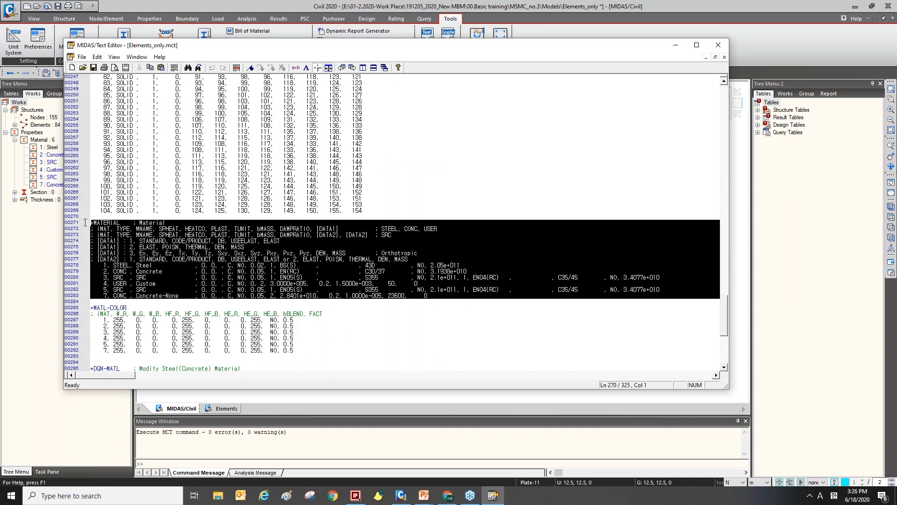
click(171, 216)
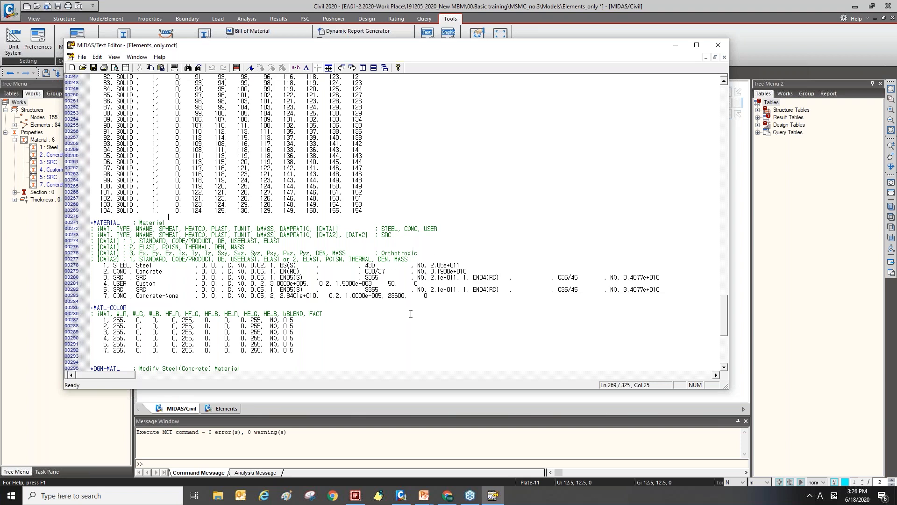
drag(452, 298, 88, 218)
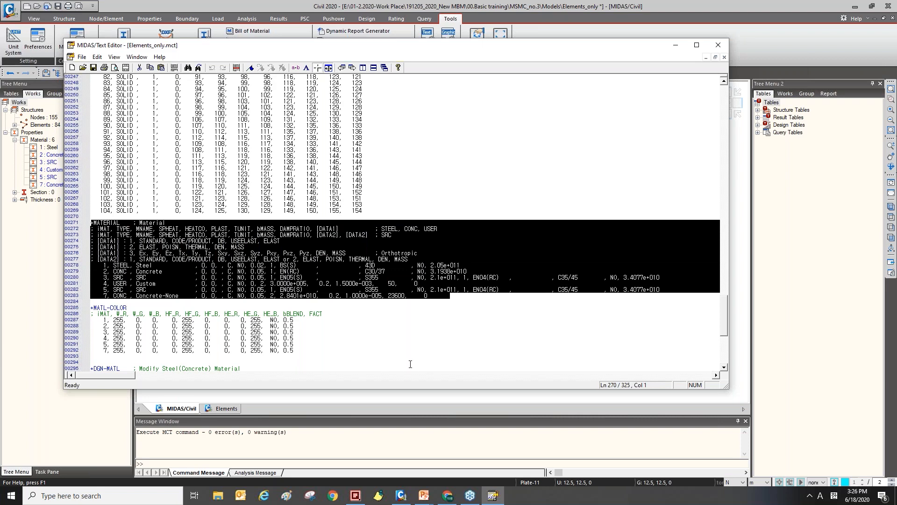
Create a new Microsoft Excel worksheet in the MSMC_no.3 folder and open it.
click(356, 495)
right_click(494, 249)
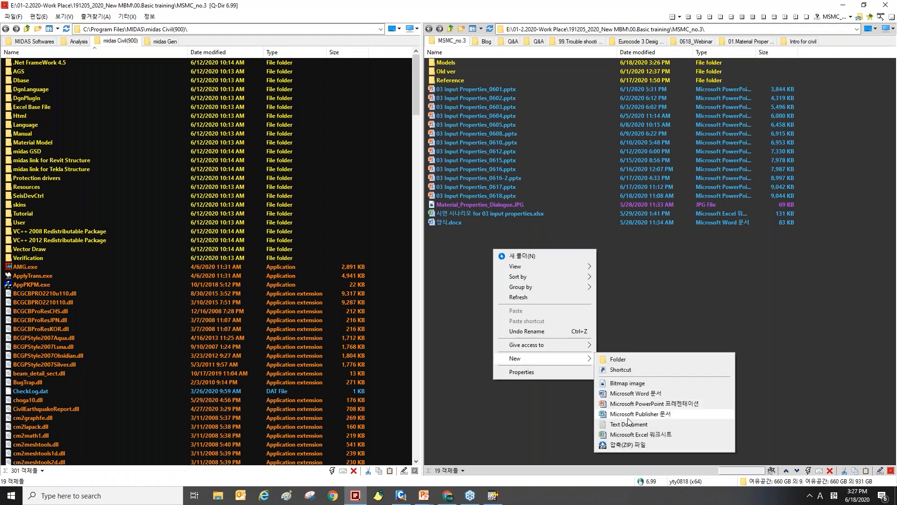
click(560, 381)
click(467, 242)
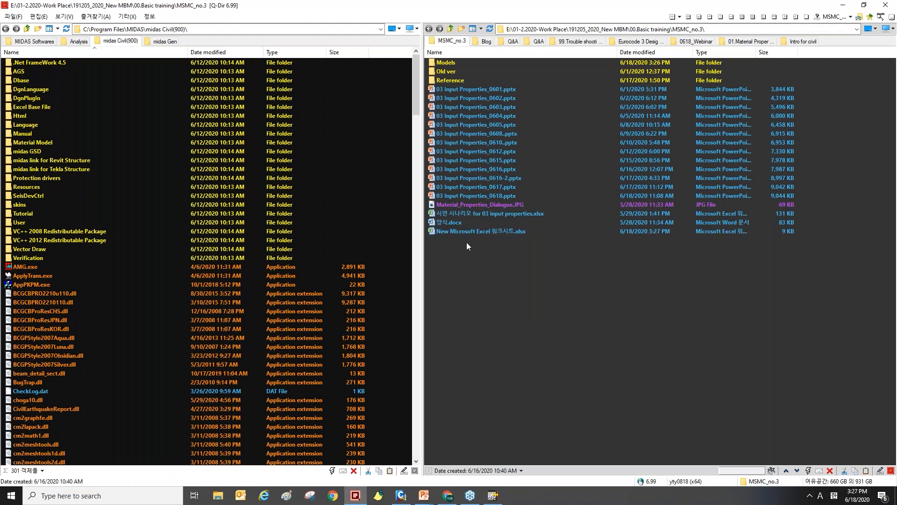
double_click(458, 231)
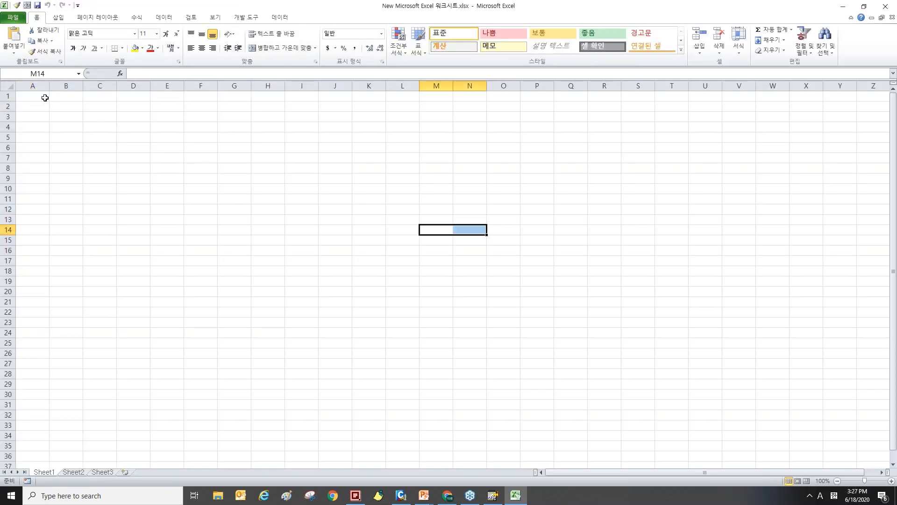
Paste the copied *MATERIAL block into the worksheet, then close Excel and save the workbook.
key(ctrl+v)
click(550, 281)
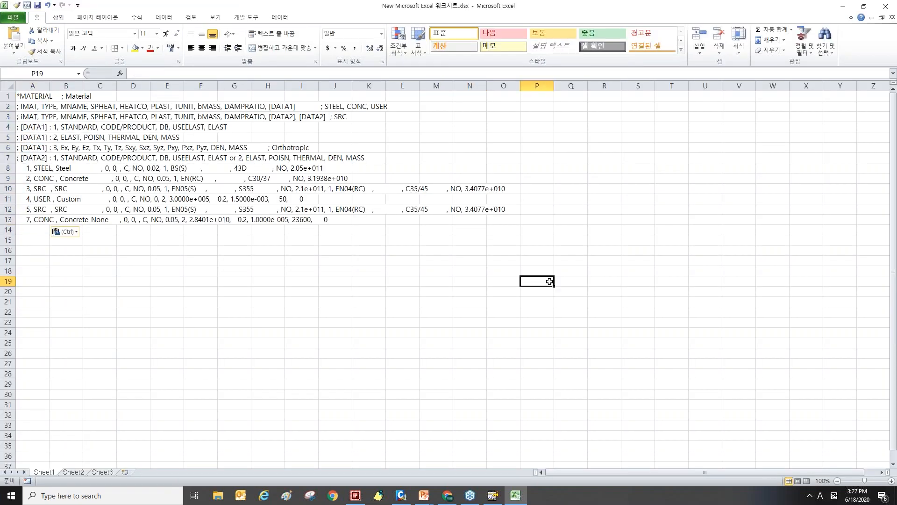
click(648, 156)
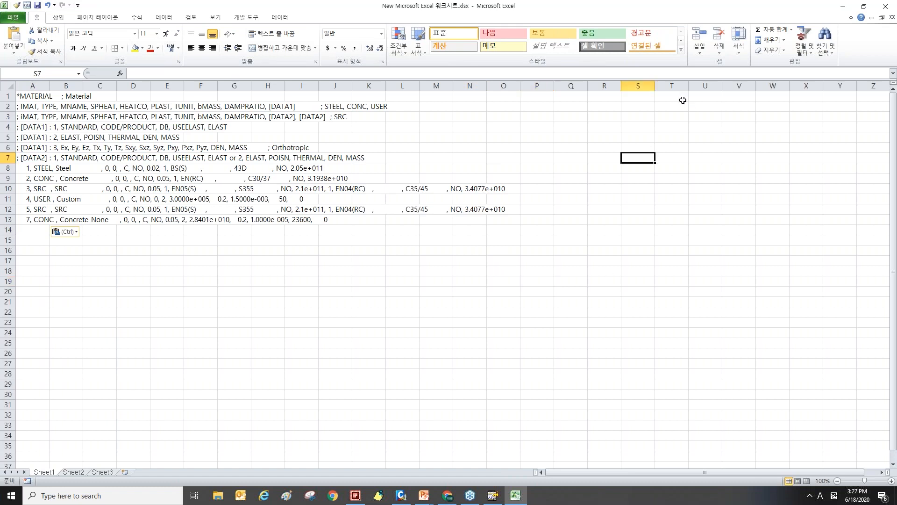
click(886, 6)
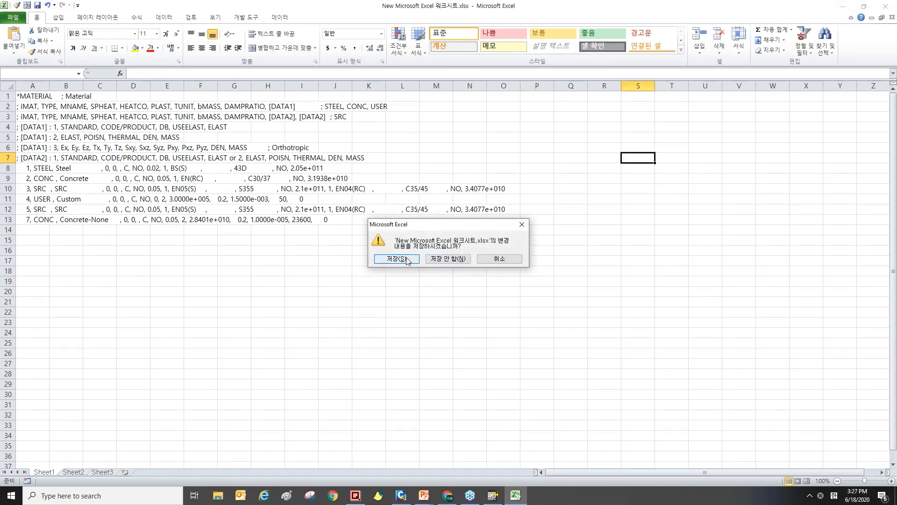
key(Return)
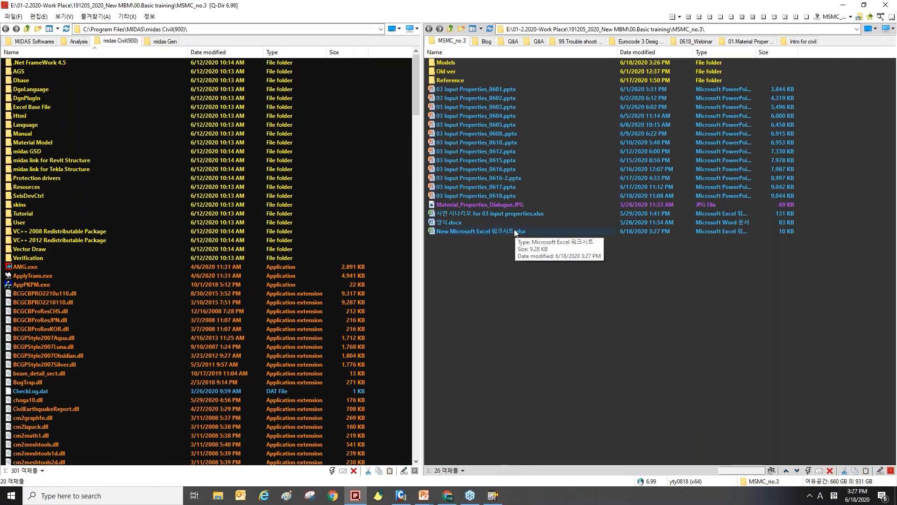
click(401, 495)
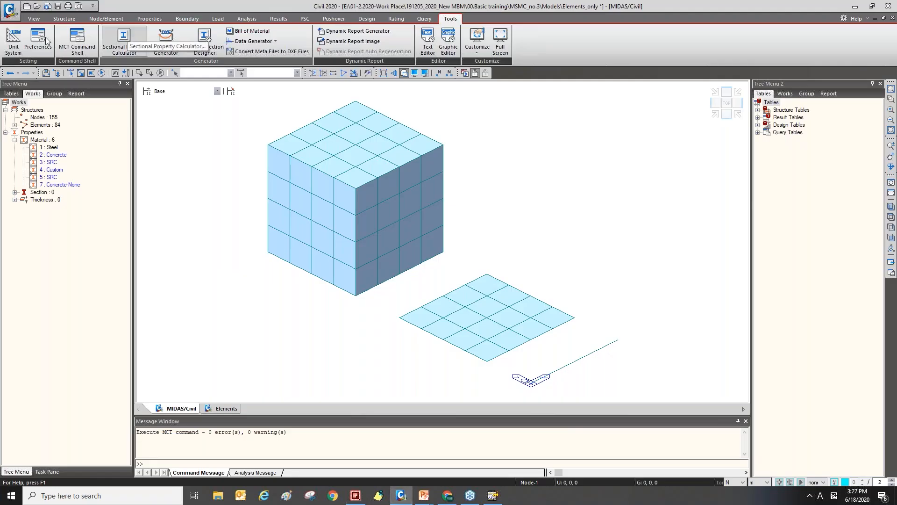
click(9, 9)
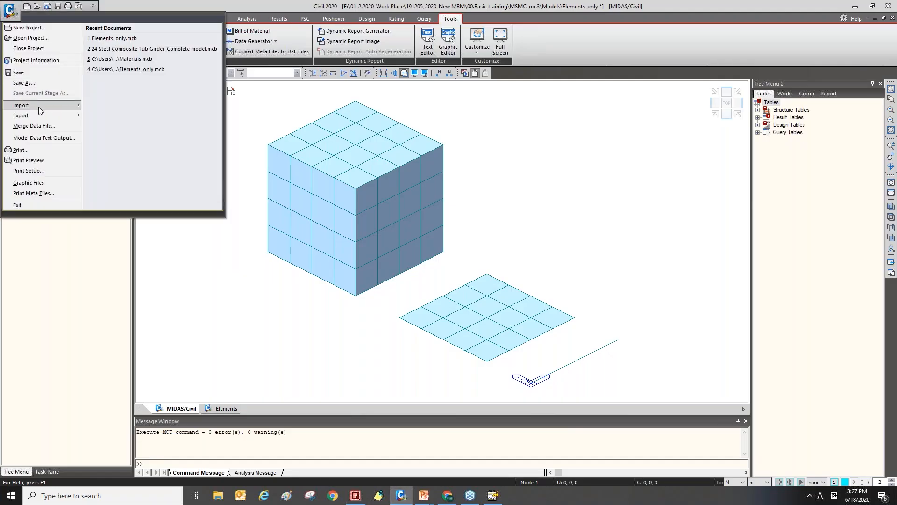
mouse_move(28, 105)
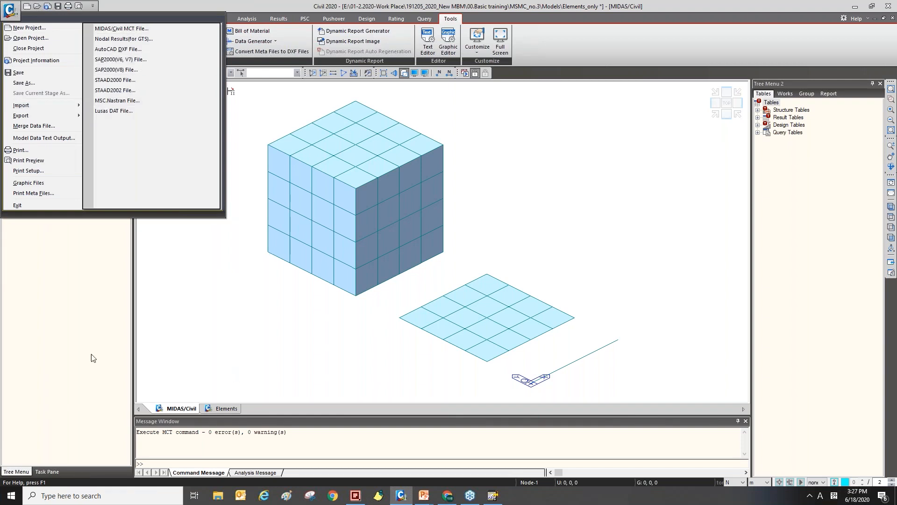
click(104, 333)
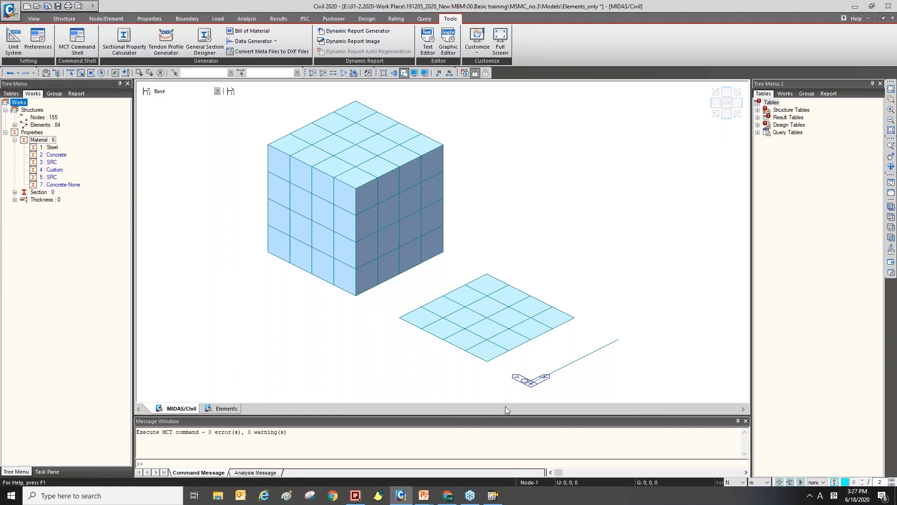
Review the presentation slides on importing materials via MCT Command Shell, MCT files and material display colors.
click(424, 502)
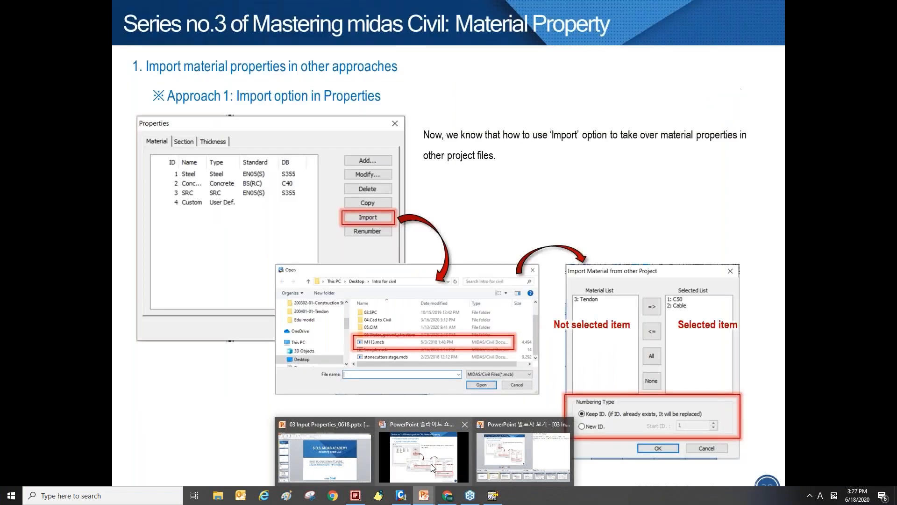
click(423, 458)
key(Right)
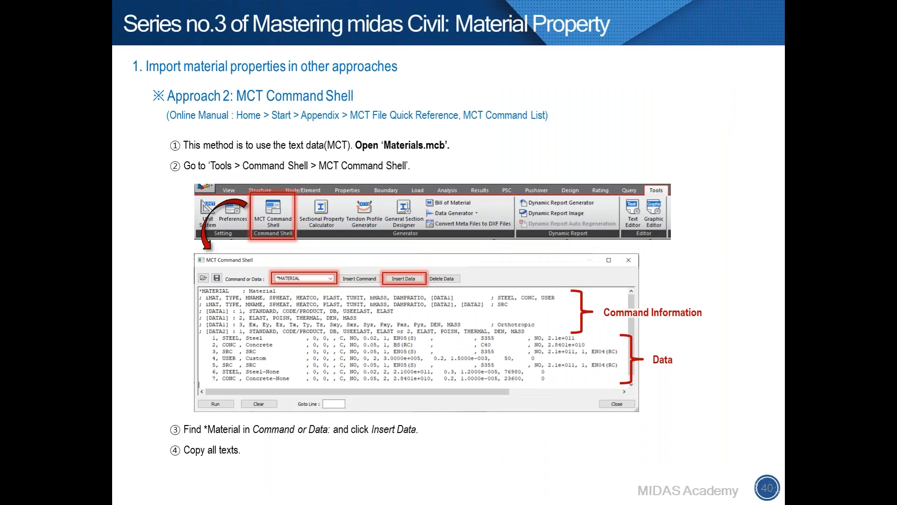
key(Right)
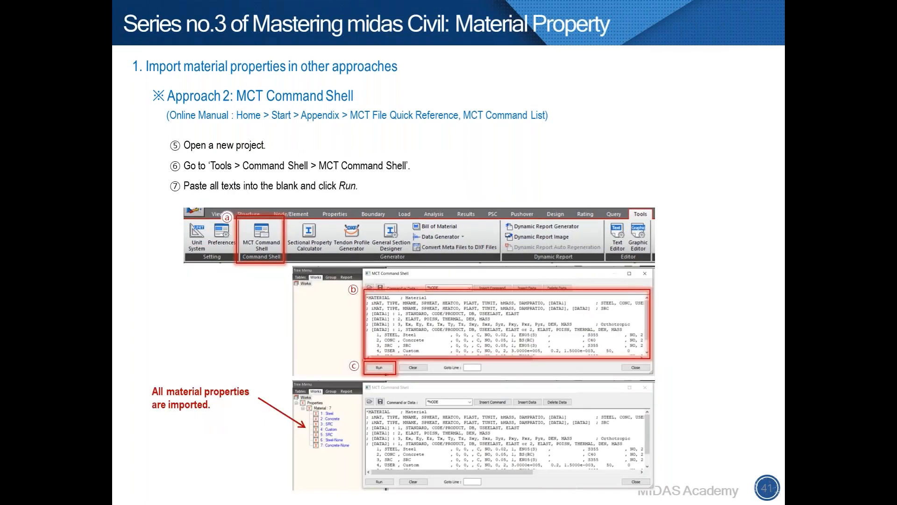
key(Left)
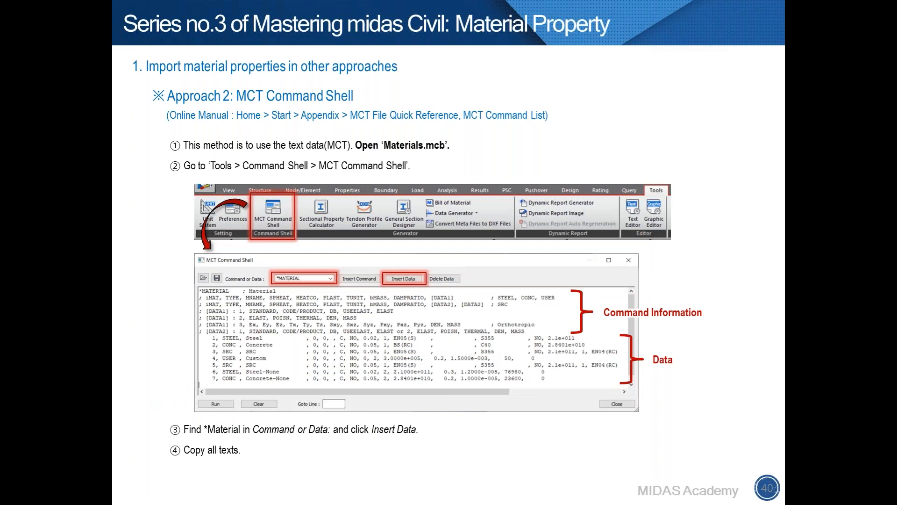
key(Right)
key(Right)
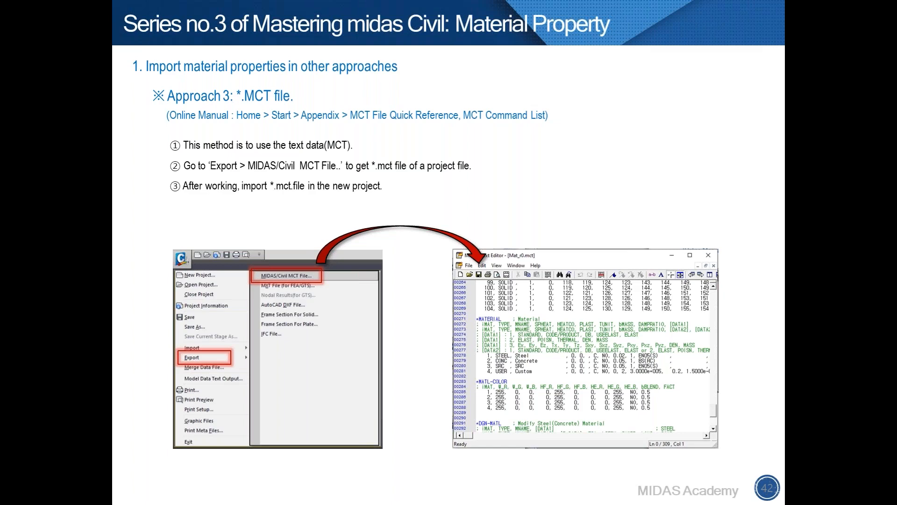
key(Right)
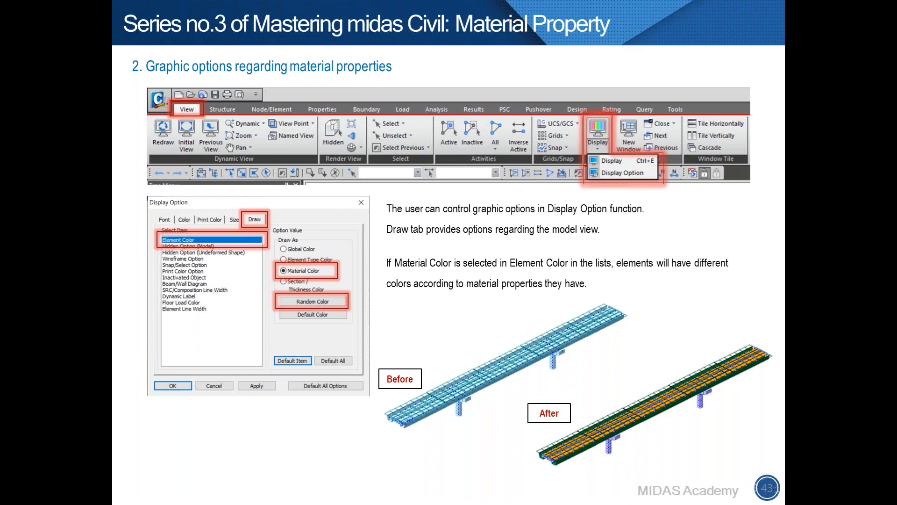
Open the project 24 Steel Composite Tub Girder_Complete model.mcb in midas Civil.
key(alt+Tab)
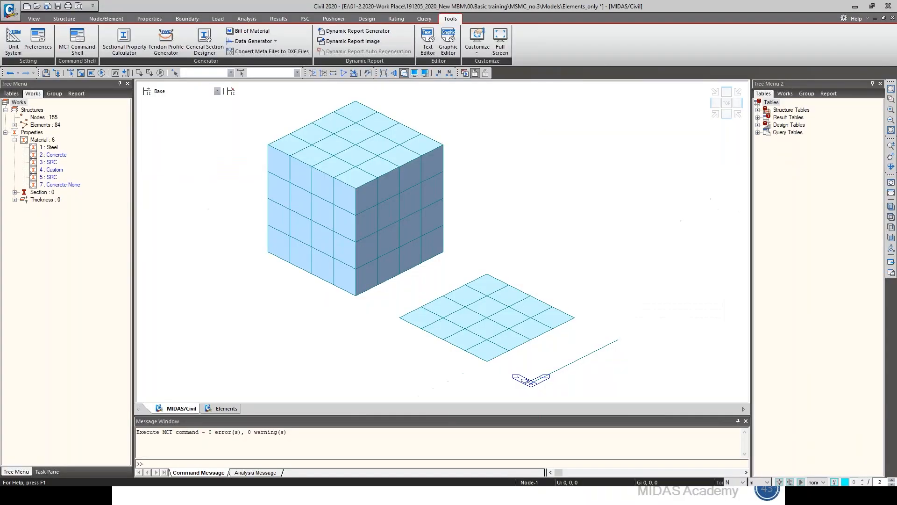
key(ctrl+o)
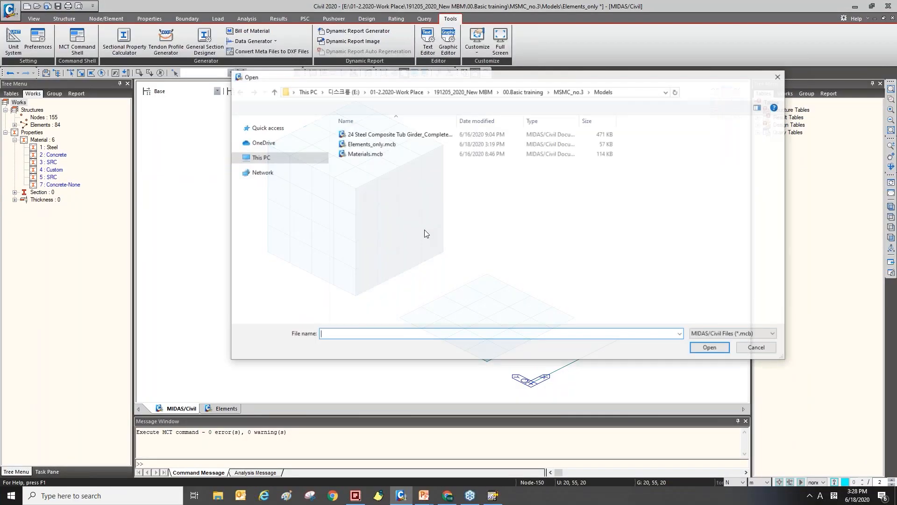
click(379, 134)
double_click(380, 139)
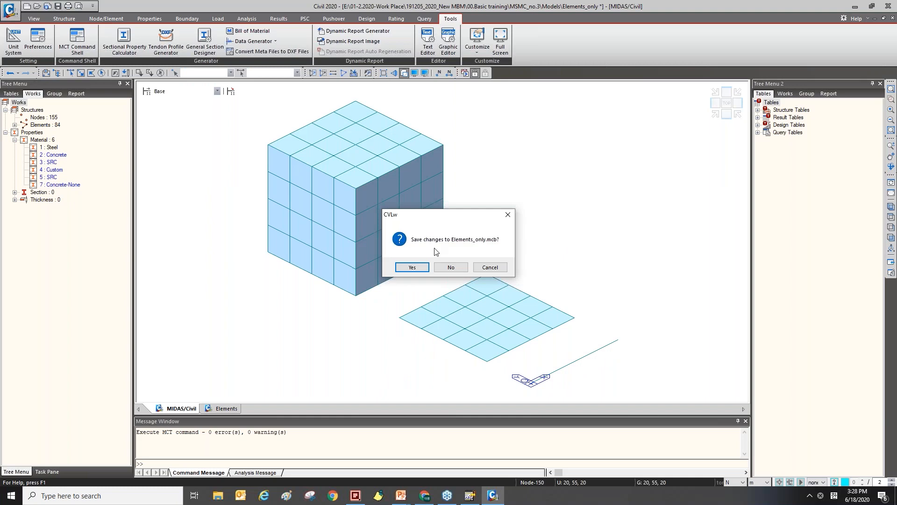
click(455, 269)
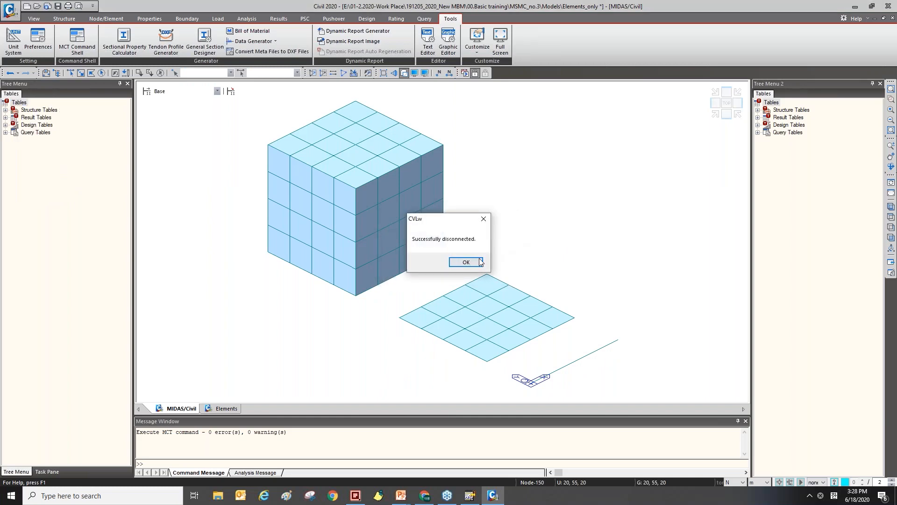
click(466, 262)
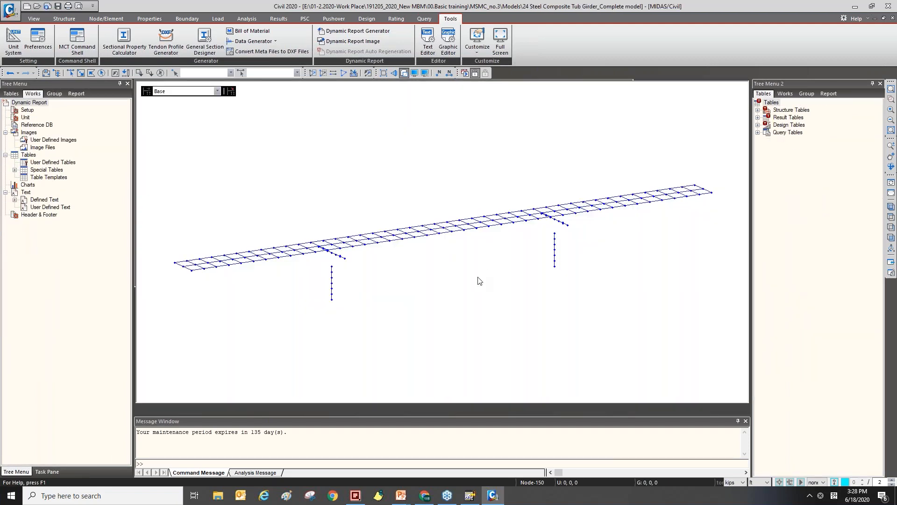
Turn on the hidden (shaded) display and examine the tub girder model from different angles.
mouse_move(418, 292)
ctrl+middle_down()
mouse_move(411, 286)
mouse_move(440, 279)
mouse_move(434, 286)
mouse_move(536, 292)
ctrl+middle_up()
key(ctrl+h)
key(ctrl+h)
mouse_move(439, 301)
ctrl+middle_down()
mouse_move(425, 286)
mouse_move(417, 296)
ctrl+middle_up()
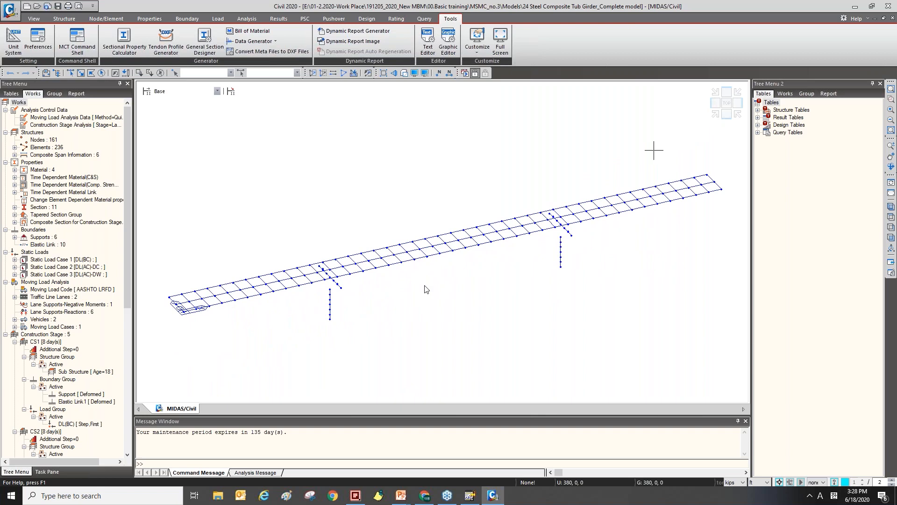
key(ctrl+h)
scroll(252, 267, up, 3)
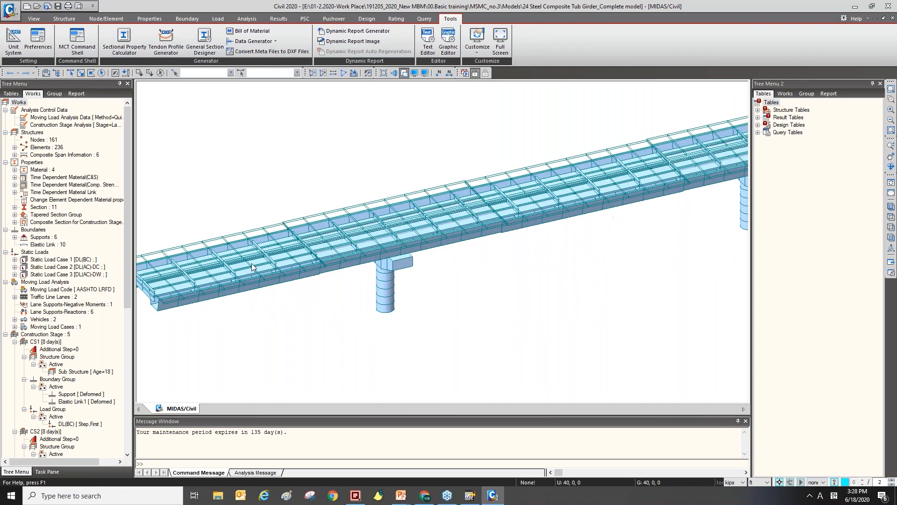
scroll(255, 276, up, 3)
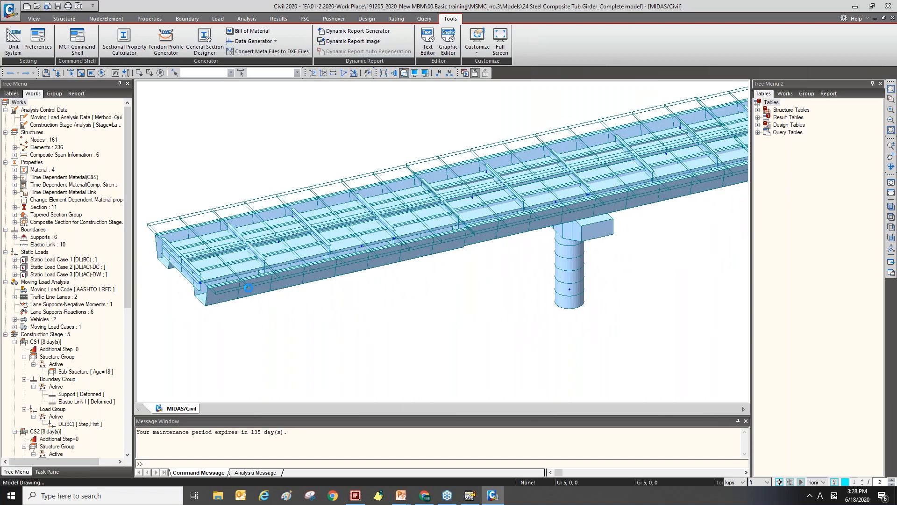
middle_drag(502, 293, 502, 294)
scroll(473, 273, down, 2)
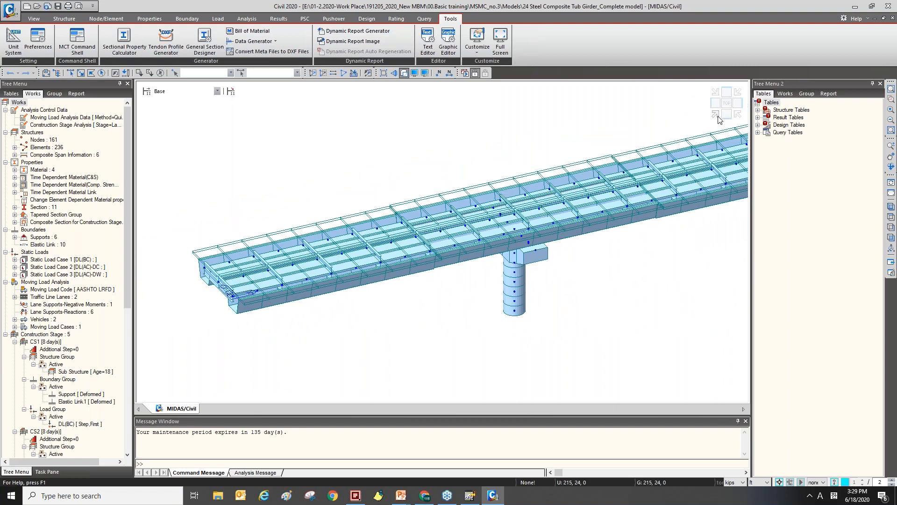
click(714, 96)
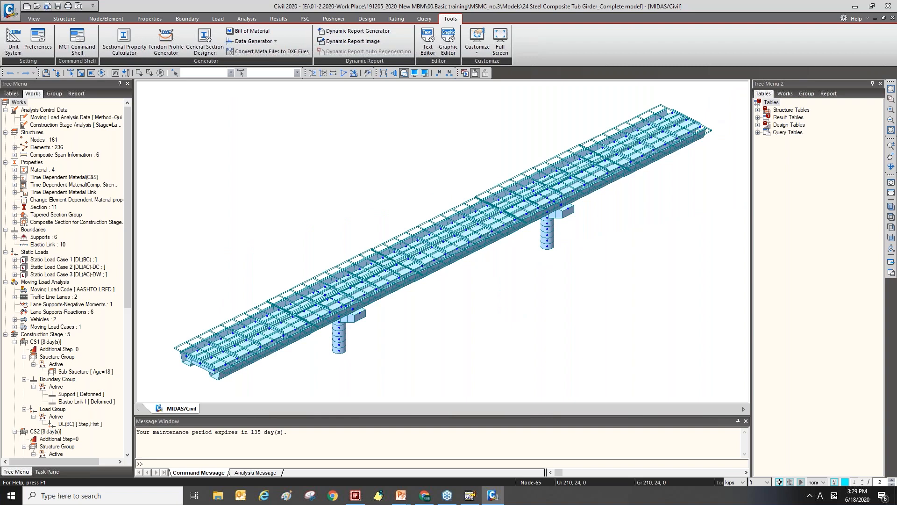
scroll(470, 213, down, 1)
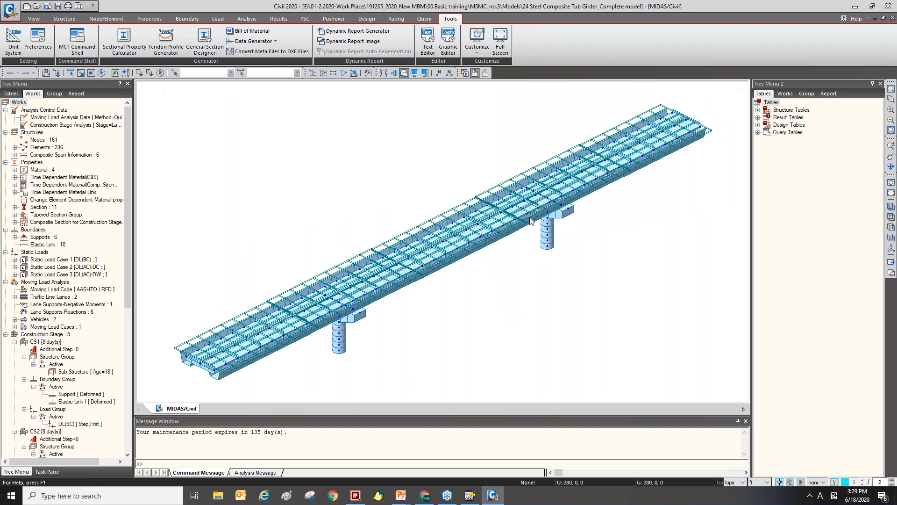
Set the element color in Display Option to Material Color with random colors and apply it.
click(425, 73)
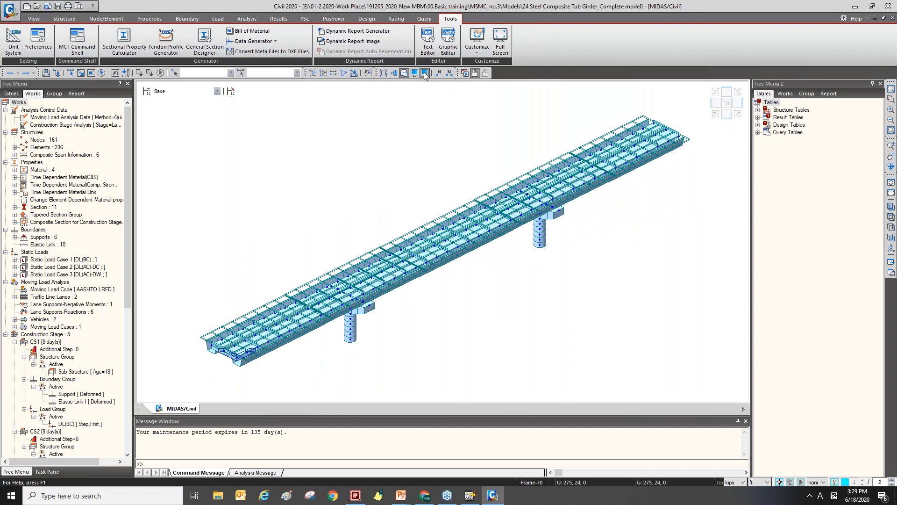
mouse_move(447, 157)
mouse_down()
mouse_move(375, 127)
mouse_move(291, 113)
mouse_up()
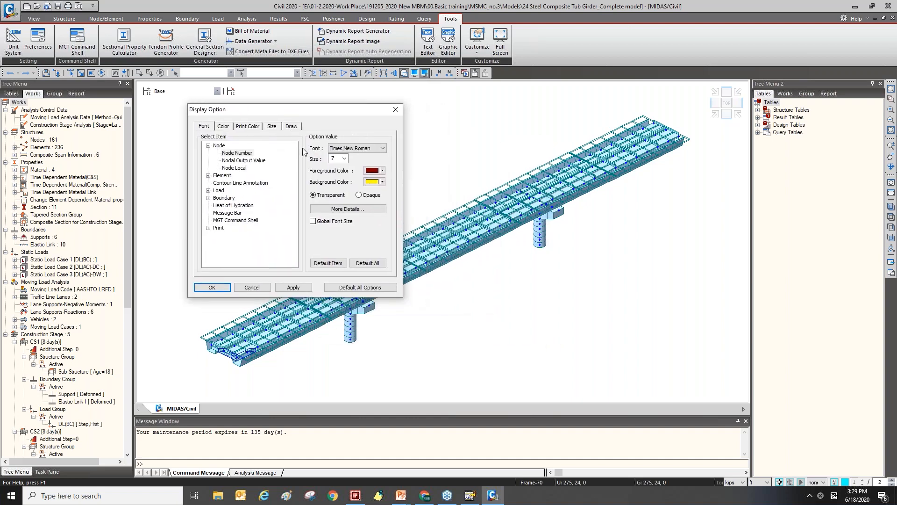
click(293, 126)
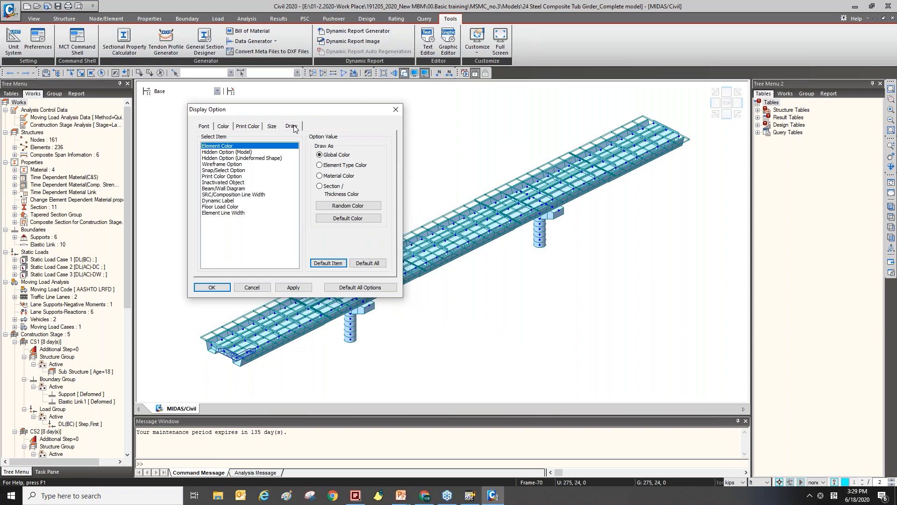
click(231, 152)
click(232, 146)
drag(318, 110, 341, 73)
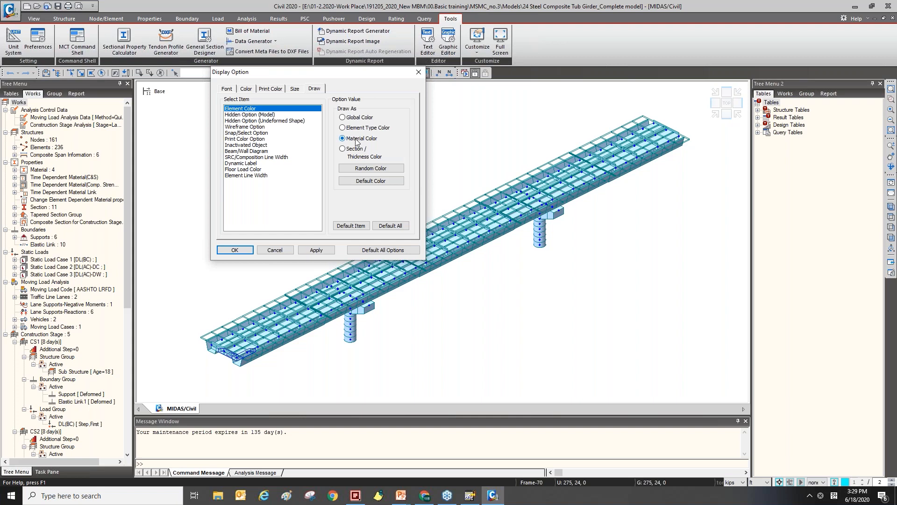
click(373, 168)
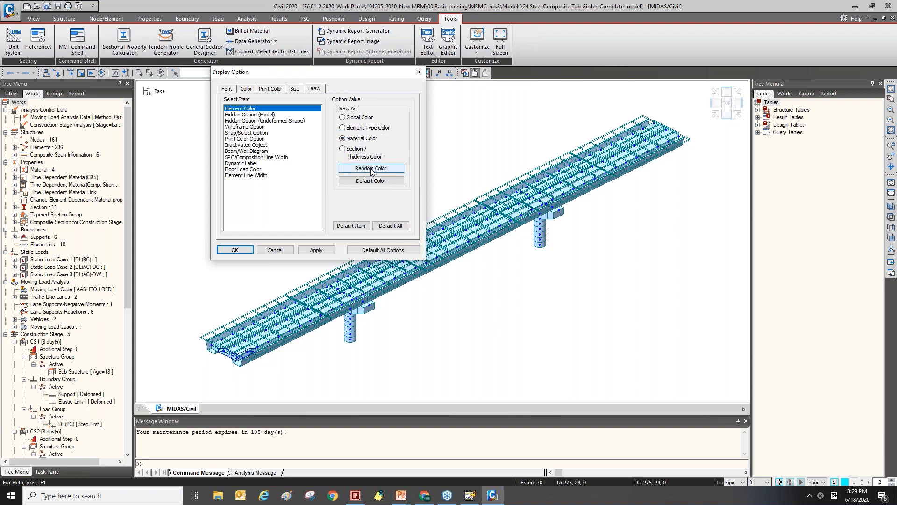
click(318, 250)
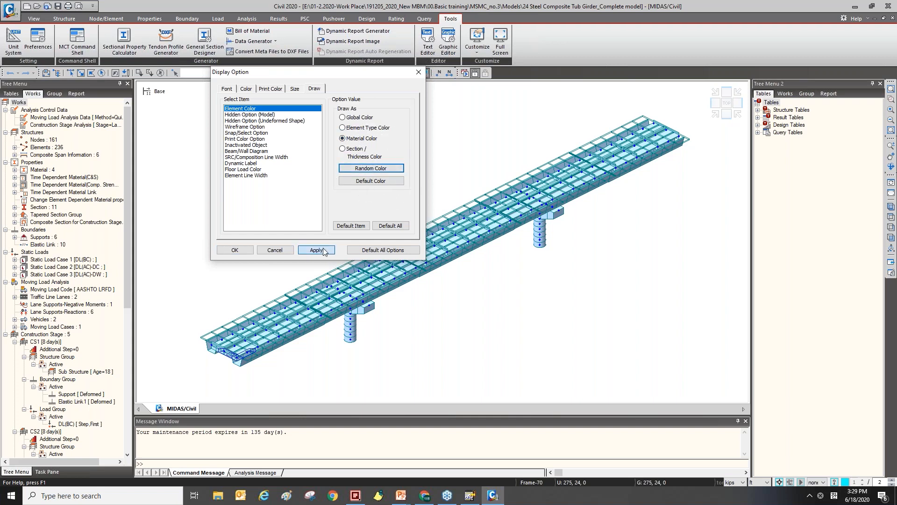
drag(366, 74, 178, 94)
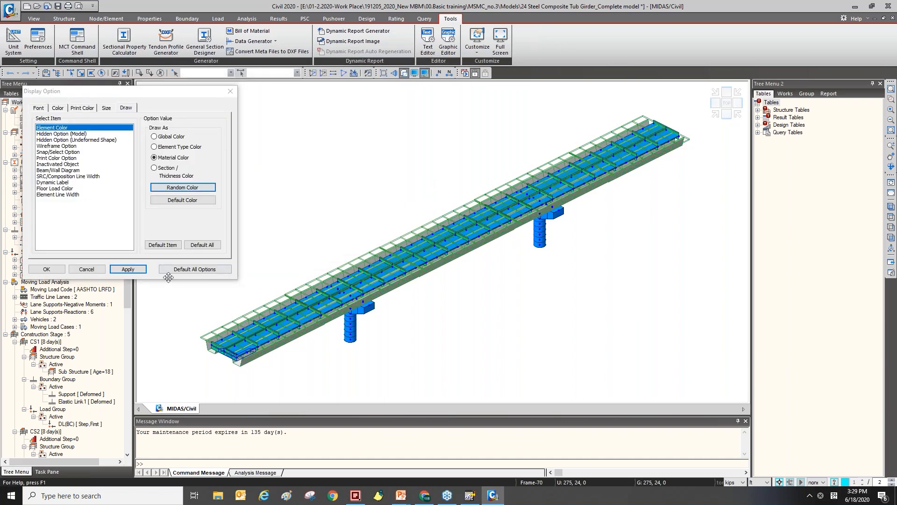
click(97, 272)
Examine the girder and pier elements colored by material up close.
middle_drag(323, 290, 357, 263)
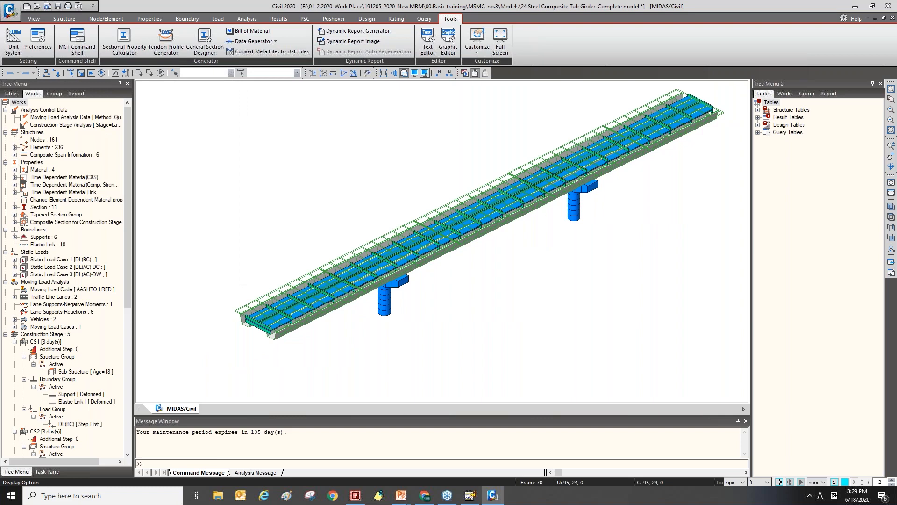
scroll(275, 328, up, 3)
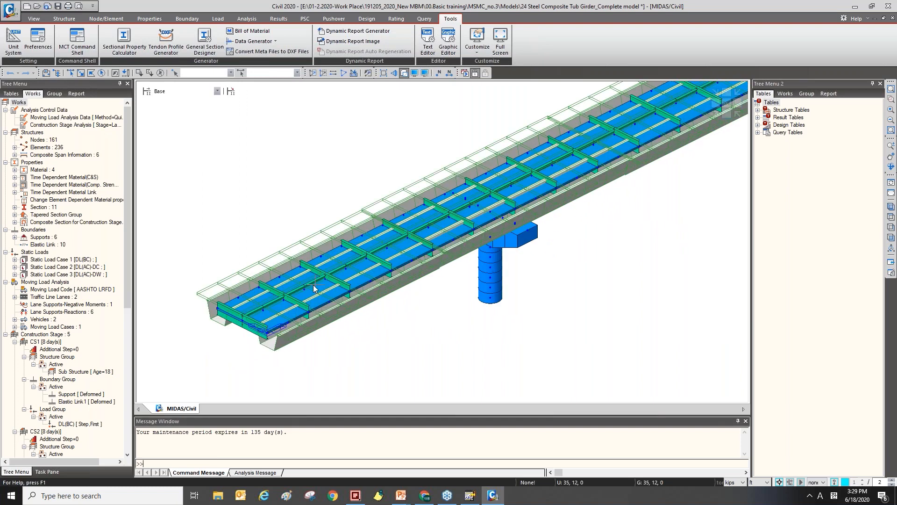
scroll(315, 289, up, 2)
scroll(313, 260, up, 2)
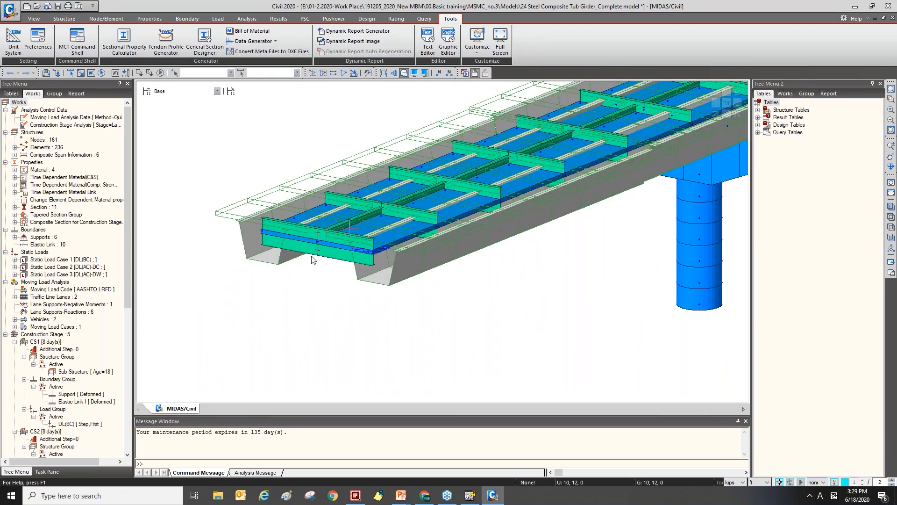
middle_drag(420, 235, 408, 259)
middle_drag(672, 172, 491, 269)
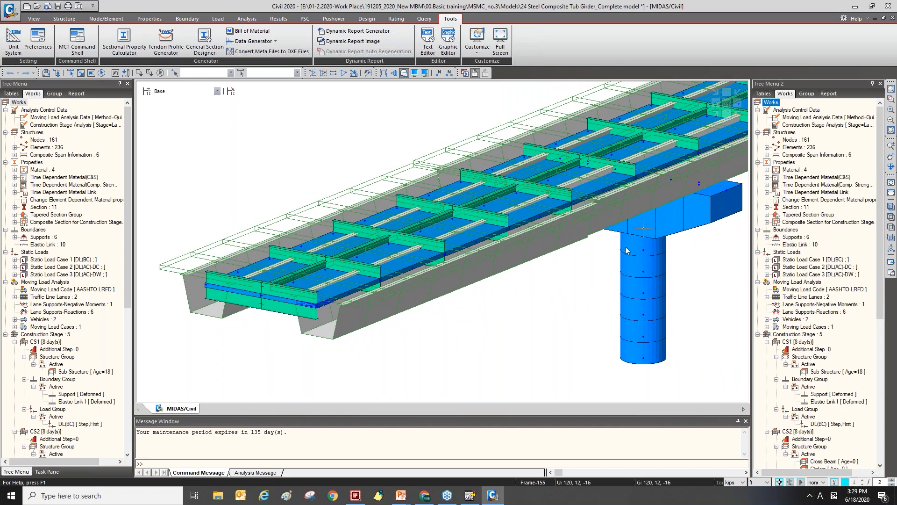
Select the elements of material A53 from the model tree and activate only those elements.
ctrl+middle_drag(631, 247, 588, 250)
scroll(512, 232, down, 1)
key(ctrl+h)
key(ctrl+h)
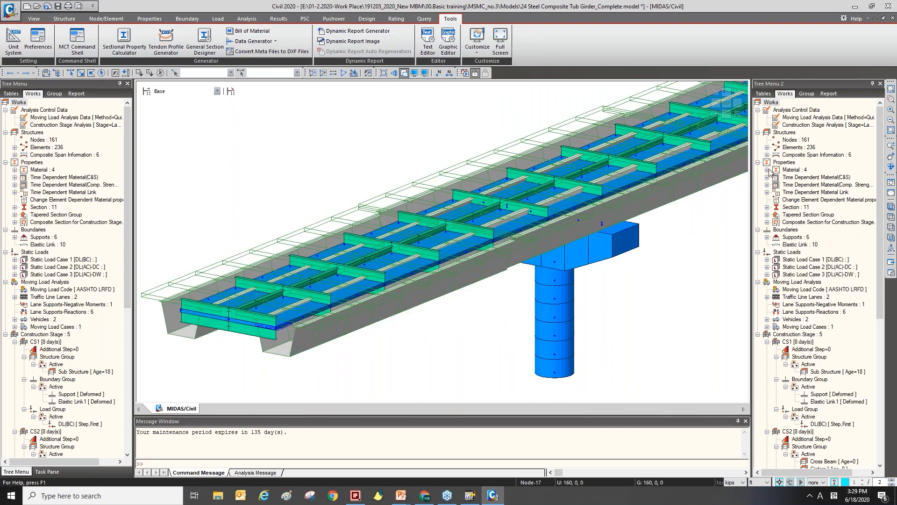
click(767, 170)
click(800, 178)
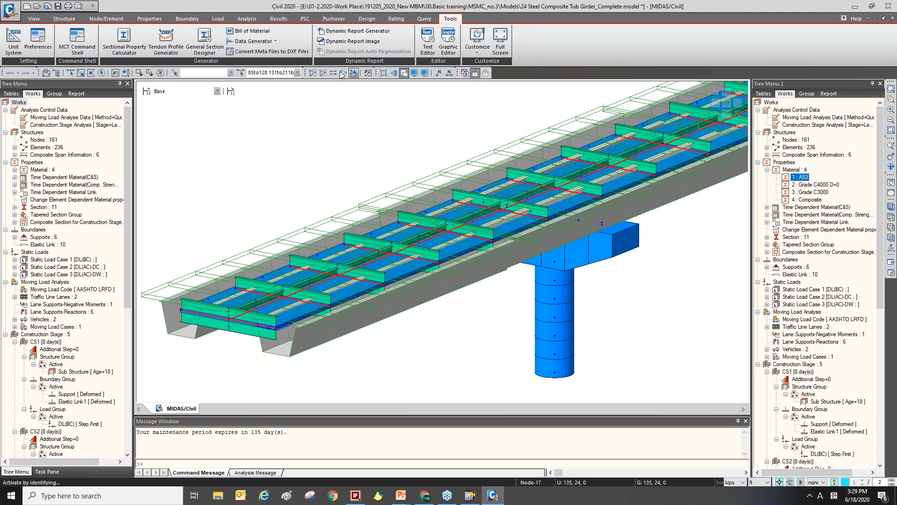
click(314, 73)
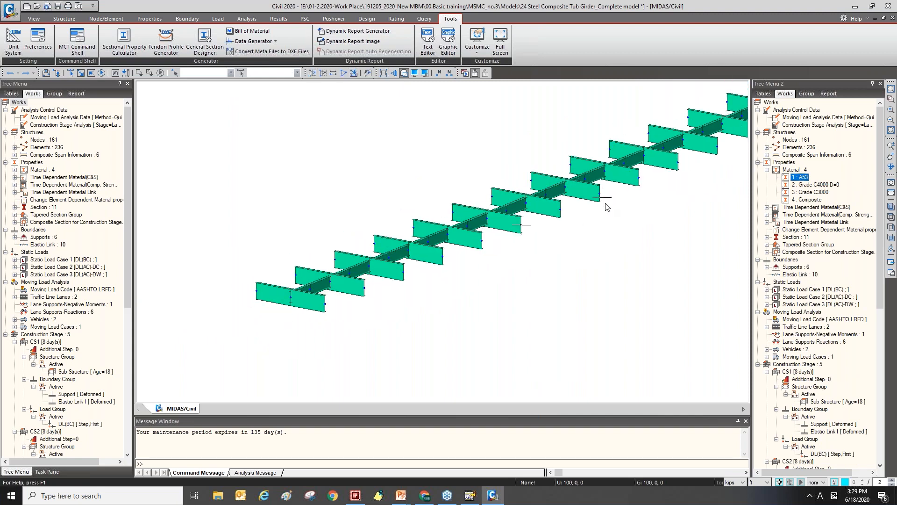
Activate only the elements of material Grade C4000 D=0, then reactivate all elements.
middle_drag(612, 196, 545, 238)
scroll(546, 238, down, 4)
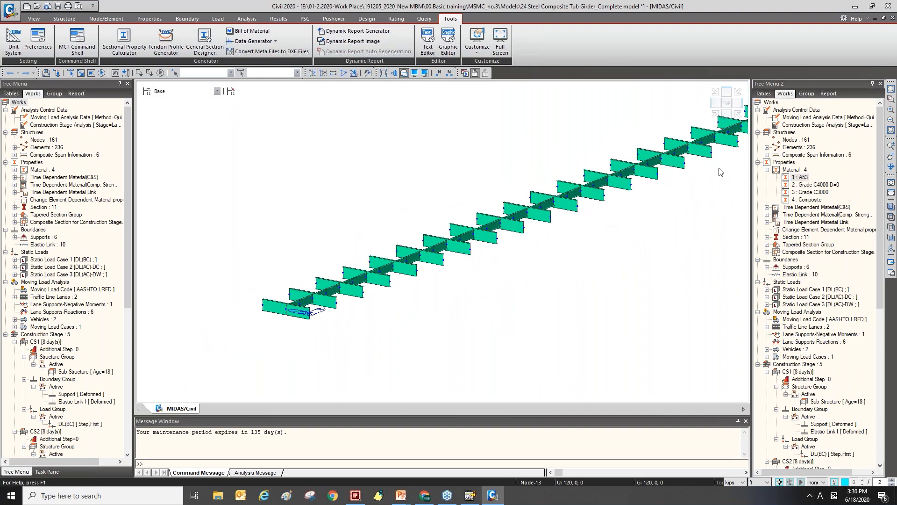
middle_drag(438, 209, 403, 218)
click(368, 73)
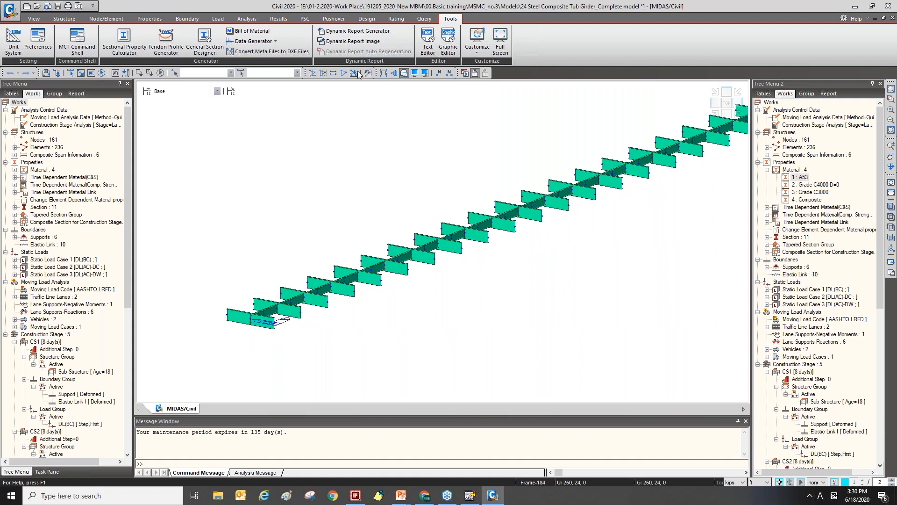
double_click(815, 185)
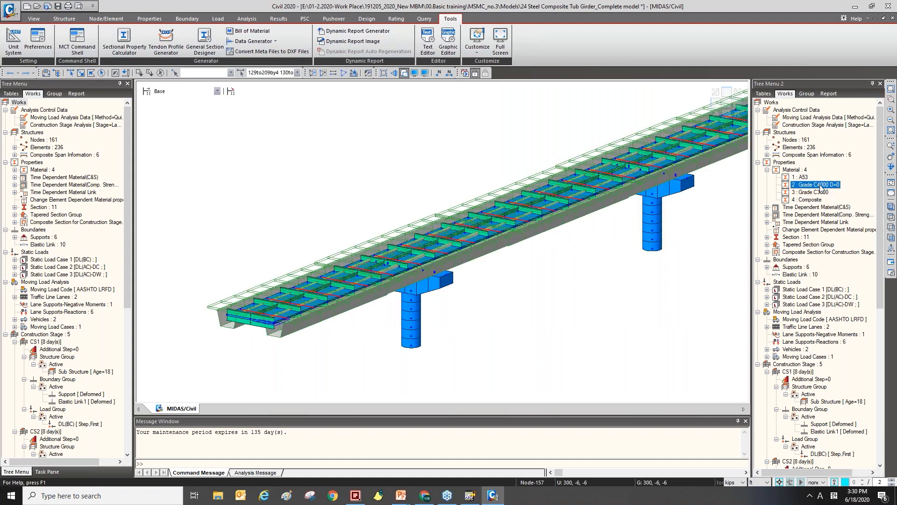
click(314, 73)
ctrl+middle_drag(555, 210, 542, 224)
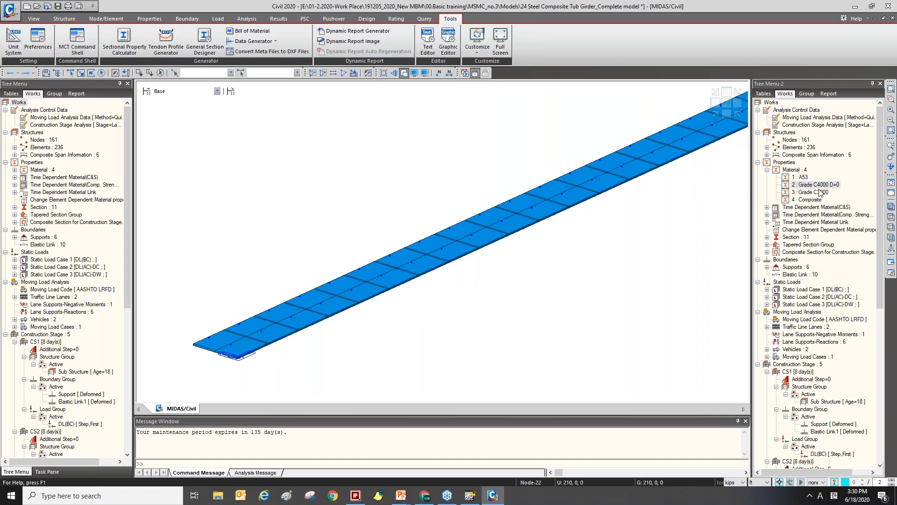
click(334, 73)
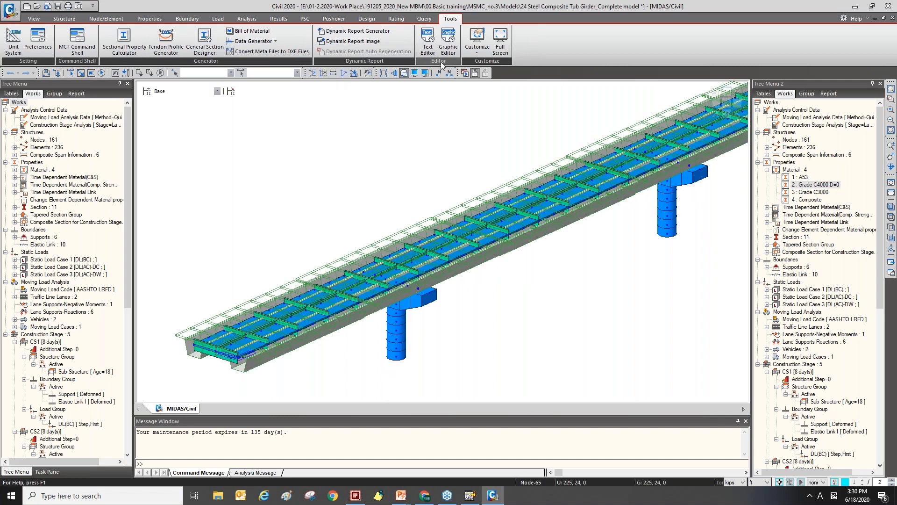
Open Display Option's color settings and expand the color entries of each material.
click(425, 73)
click(439, 169)
drag(425, 152, 409, 108)
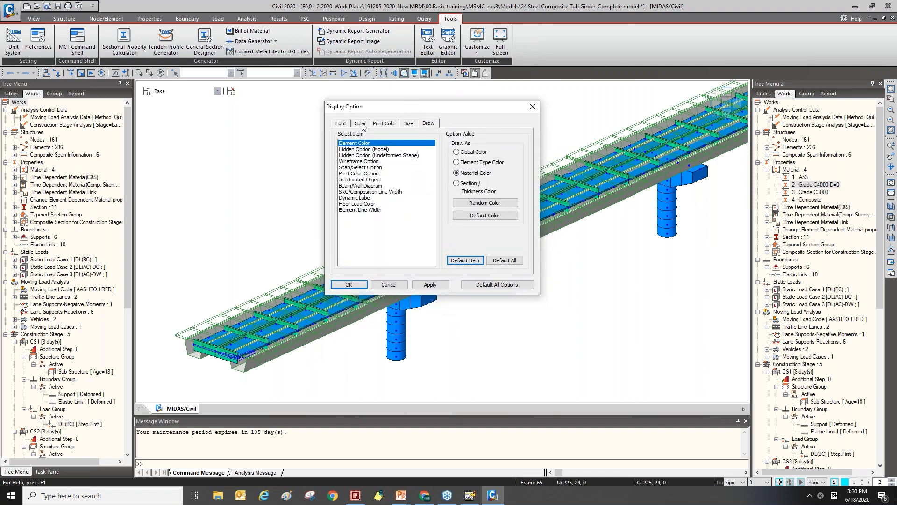
click(361, 124)
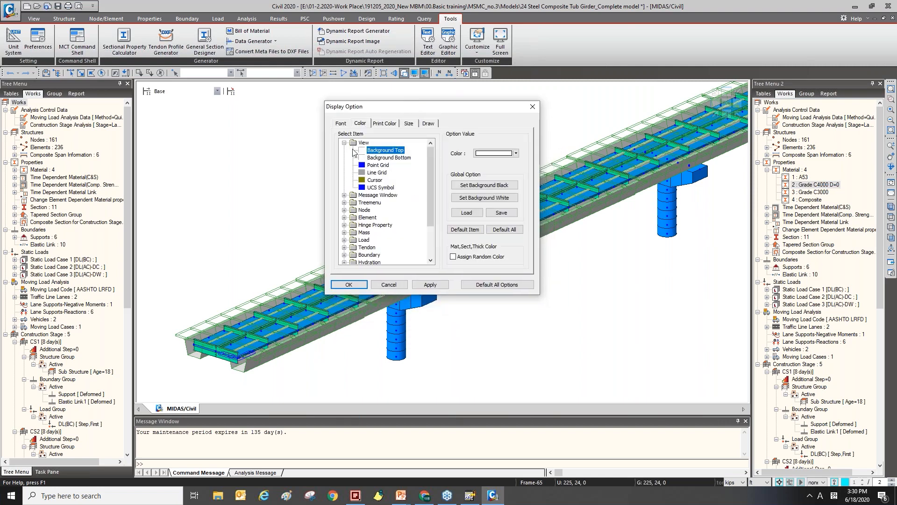
click(364, 125)
scroll(372, 202, down, 2)
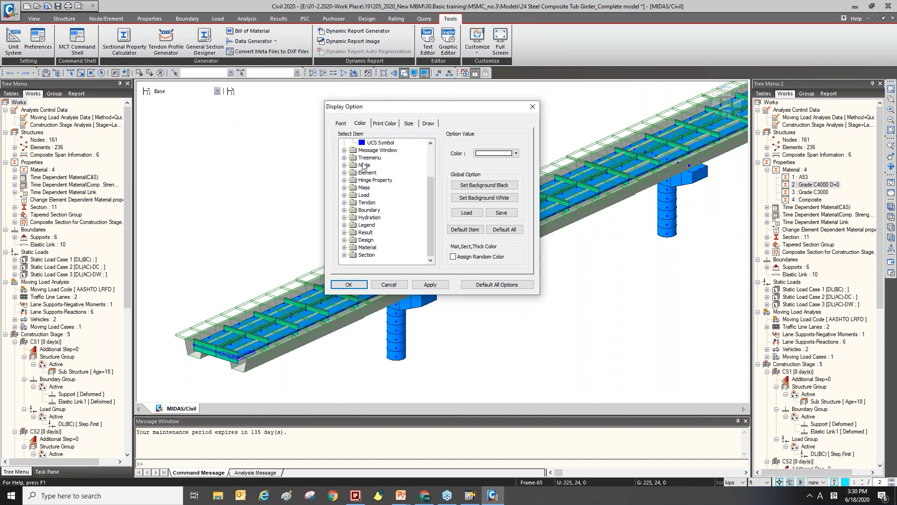
click(344, 248)
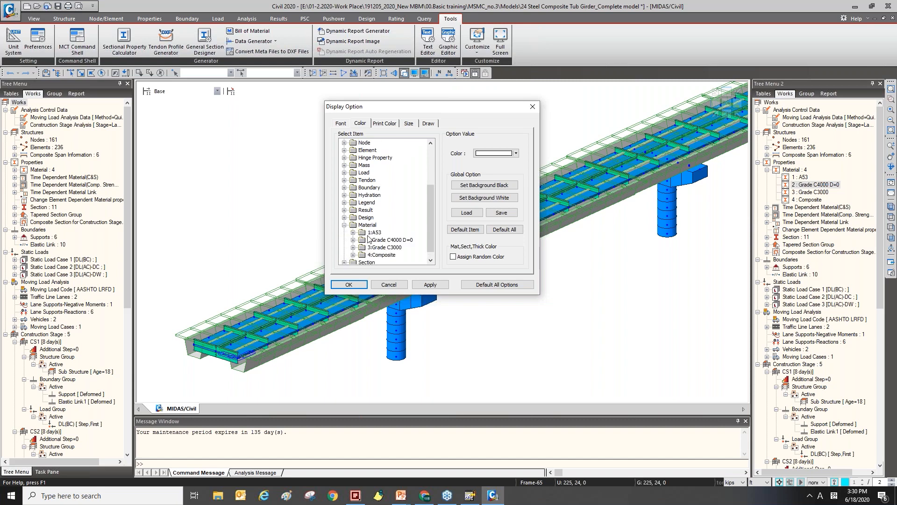
scroll(364, 233, down, 1)
click(354, 225)
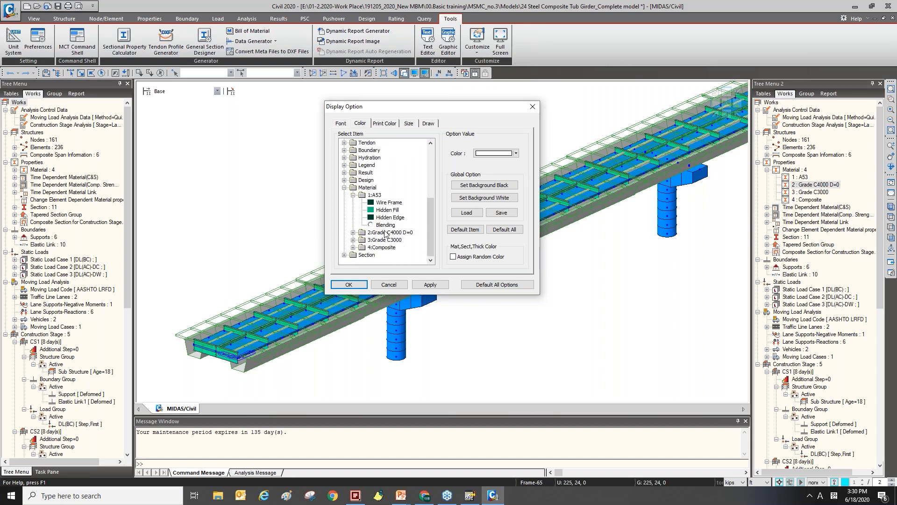
click(353, 232)
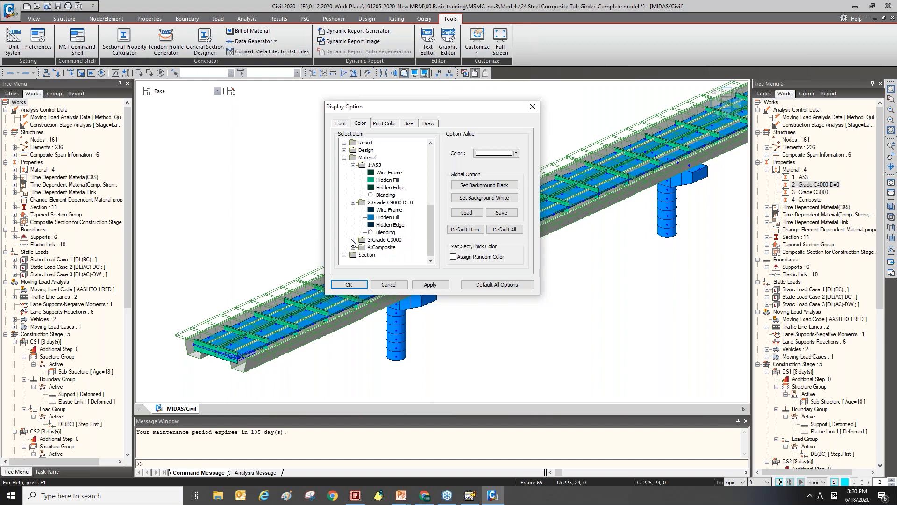
click(354, 239)
click(354, 248)
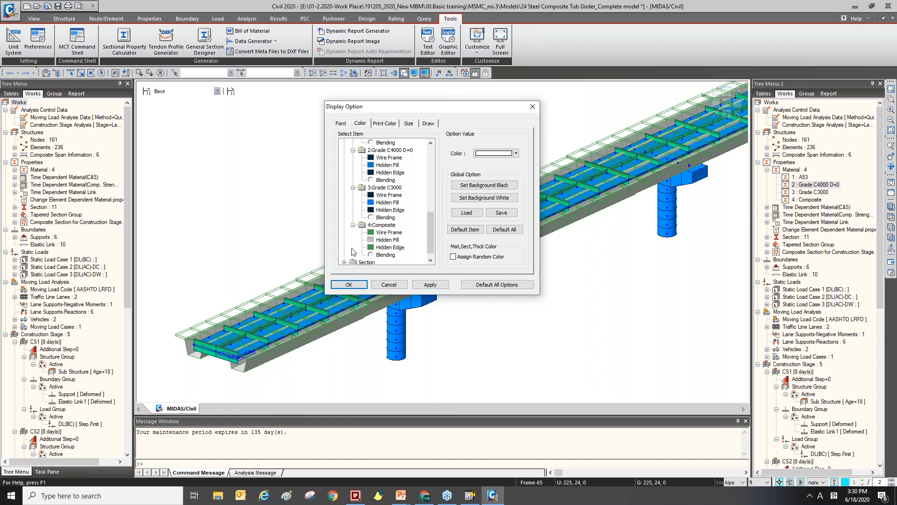
Set the Hidden Fill color of material Grade C3000 to yellow, apply it and close the dialog.
scroll(389, 206, up, 2)
scroll(391, 206, down, 2)
click(387, 195)
click(516, 153)
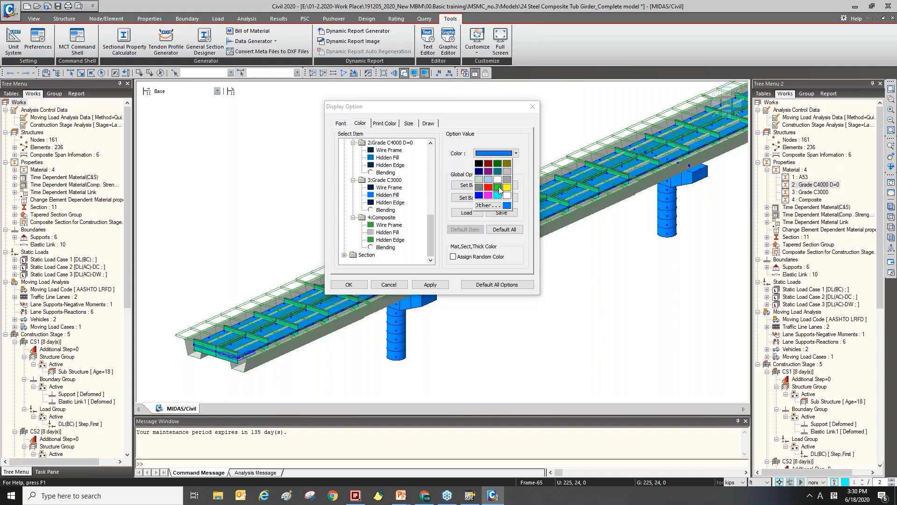
click(507, 187)
click(426, 285)
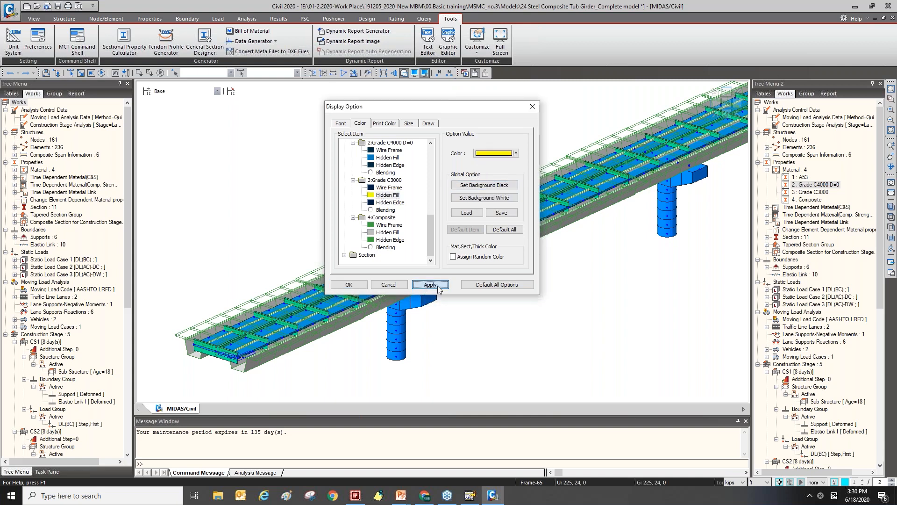
click(393, 226)
click(395, 232)
click(396, 285)
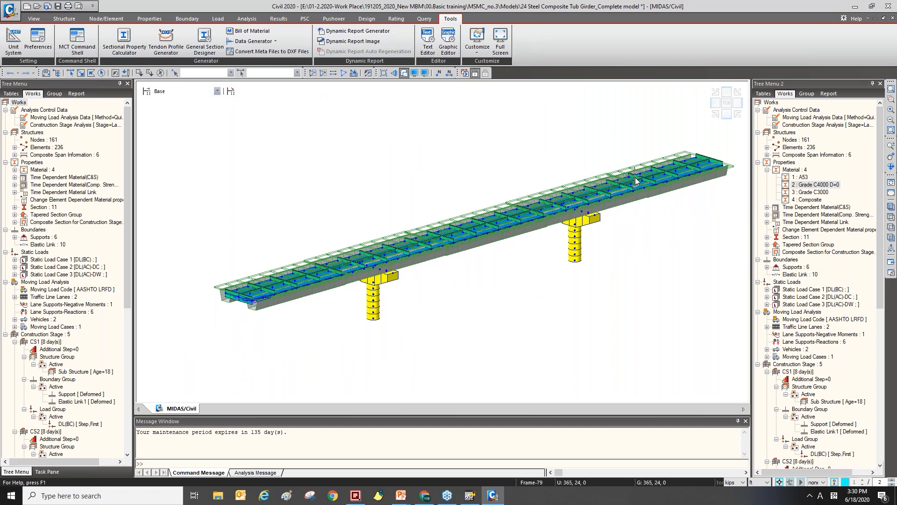
Switch to the PowerPoint presentation and review the slides on material graphic options and other material tools.
mouse_move(635, 178)
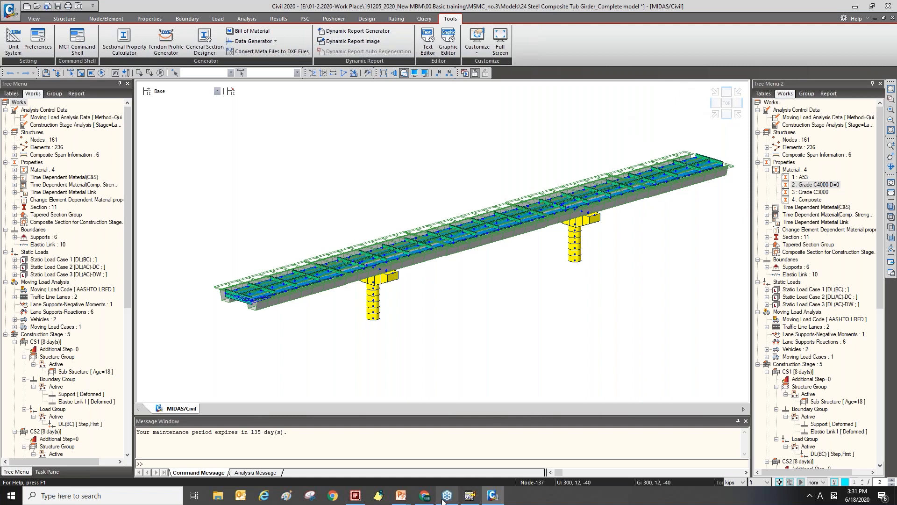
mouse_move(409, 499)
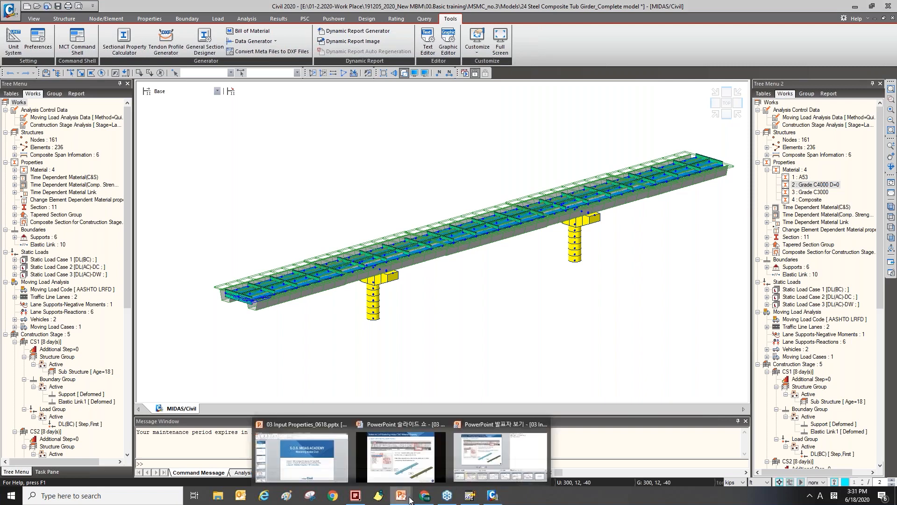
click(408, 471)
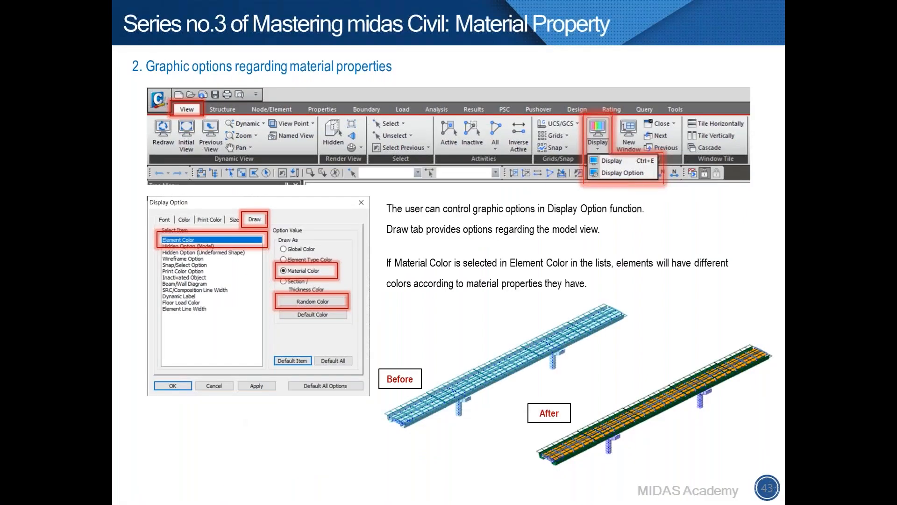
scroll(474, 330, down, 3)
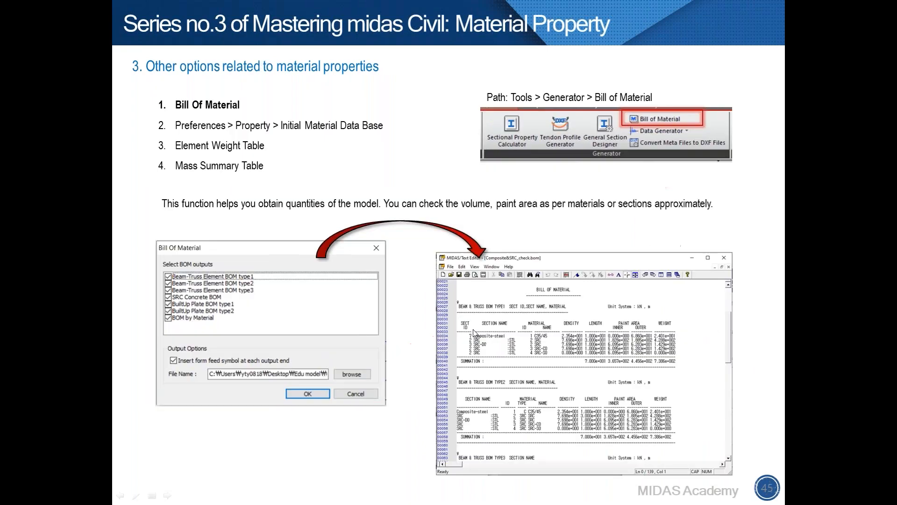
scroll(473, 330, up, 1)
key(alt+Tab)
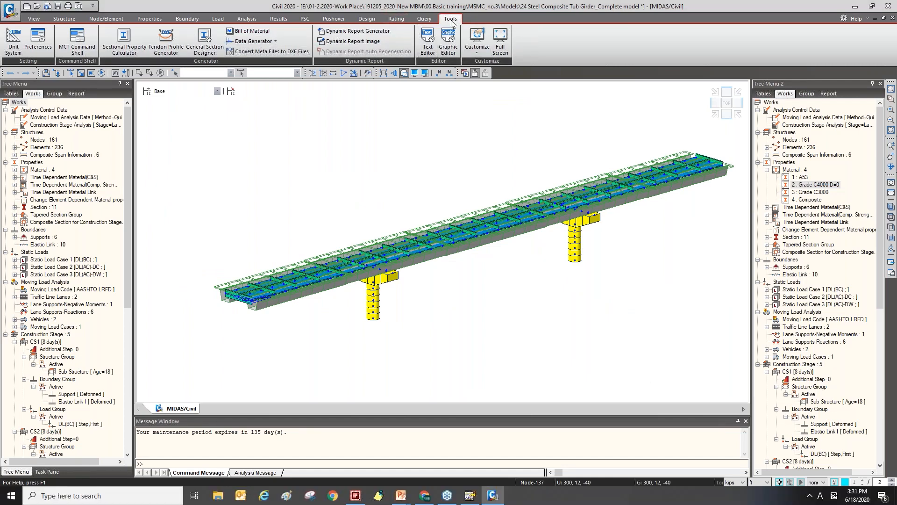
Generate a Bill of Material report with all BOM outputs selected.
click(262, 33)
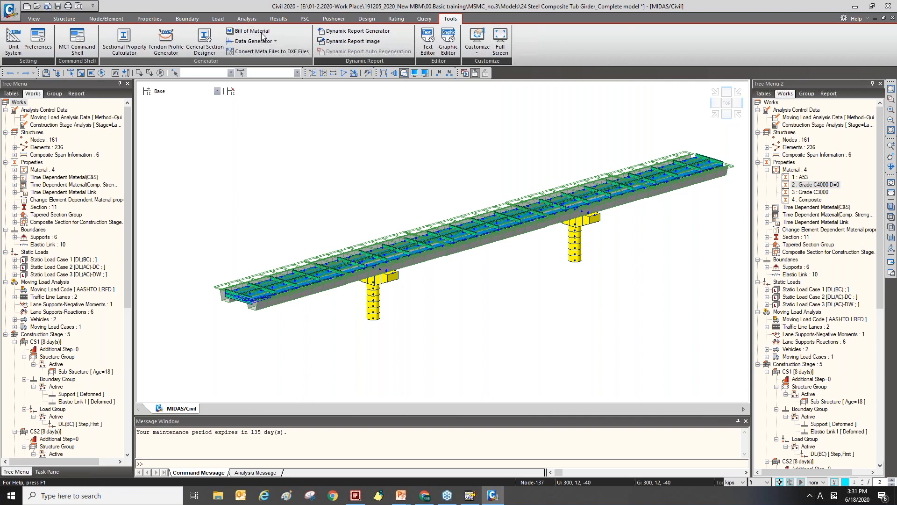
click(321, 151)
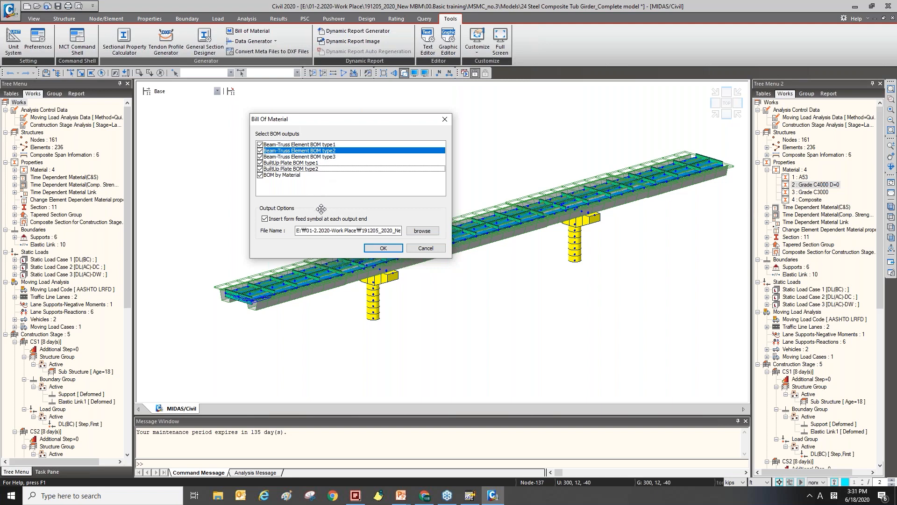
click(377, 251)
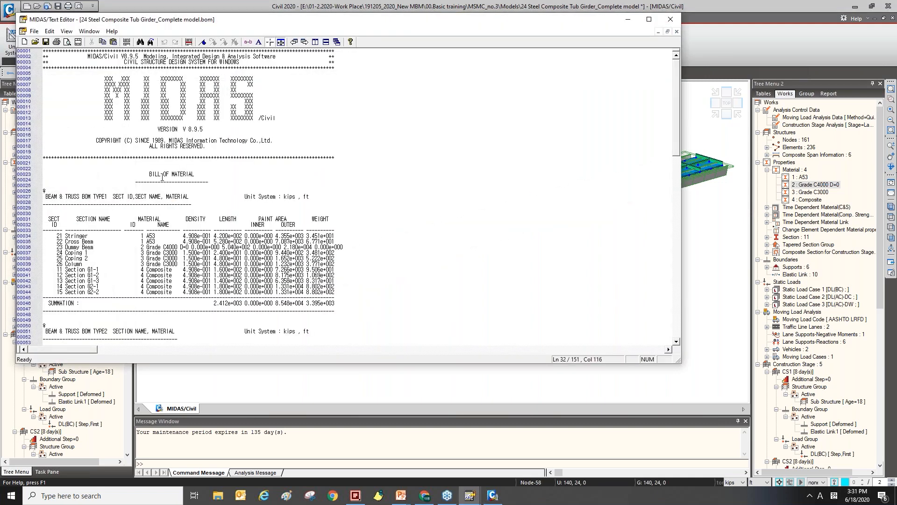
Review the Bill of Material report's tables in the text editor.
click(155, 208)
scroll(135, 210, down, 3)
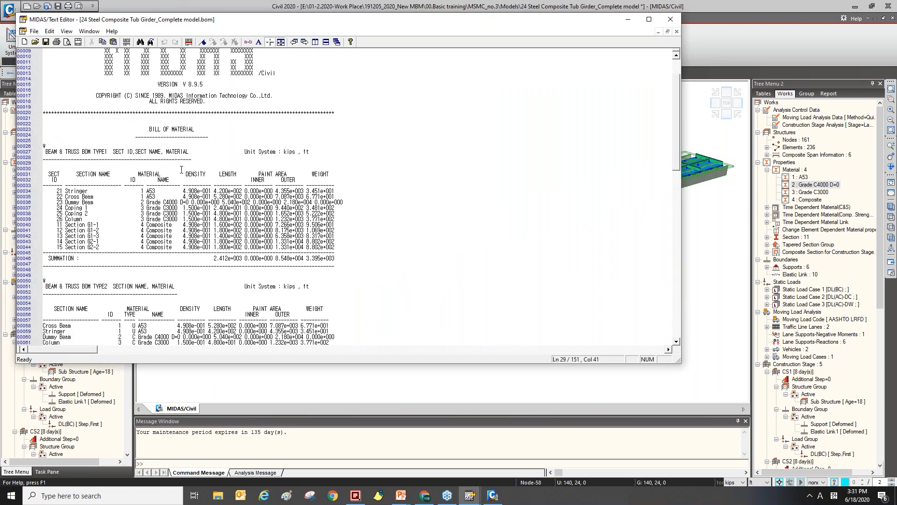
click(220, 175)
scroll(350, 176, down, 4)
scroll(374, 140, up, 2)
drag(537, 13, 608, 86)
drag(549, 89, 589, 63)
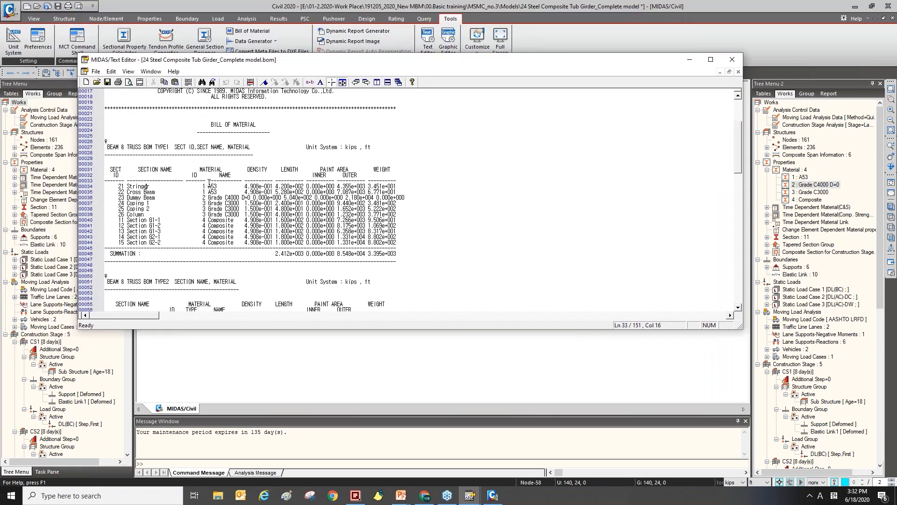
drag(217, 185, 216, 182)
scroll(238, 189, down, 7)
scroll(238, 198, down, 20)
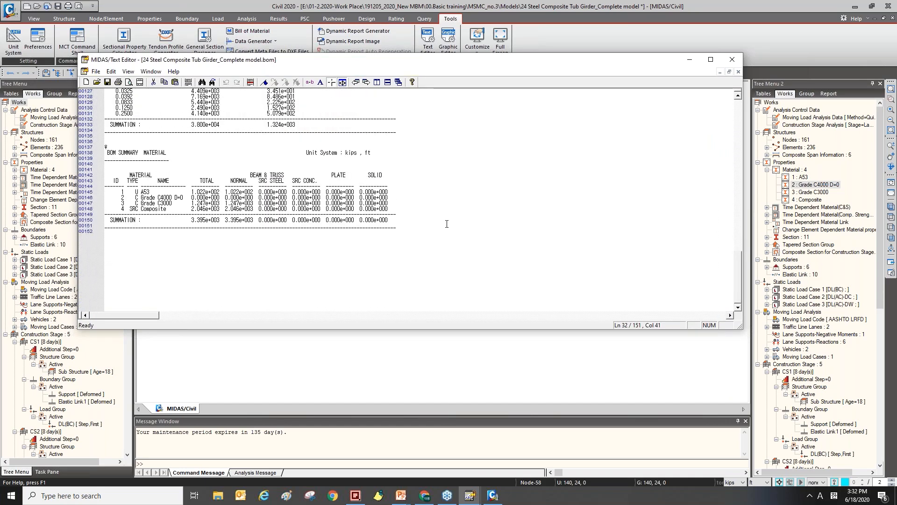
scroll(447, 224, up, 10)
click(451, 270)
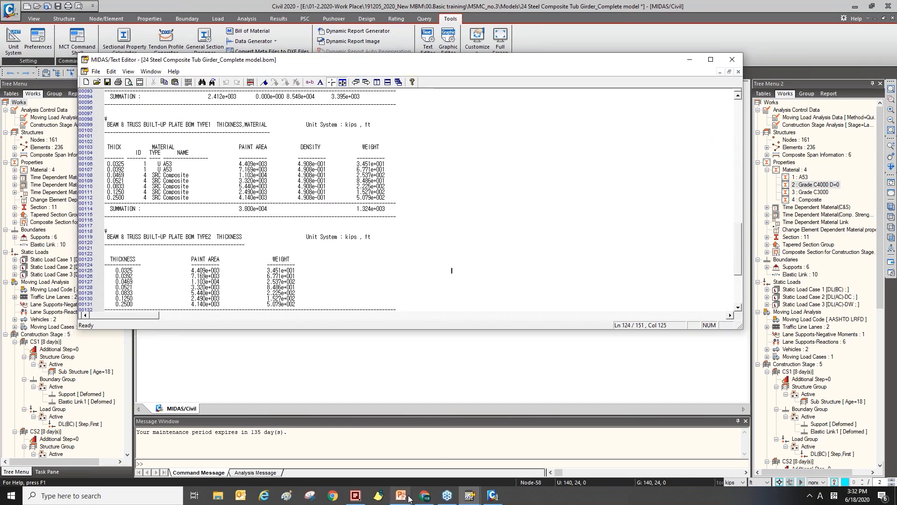
Switch to the presentation and advance to the Initial Material Data Base slide.
mouse_move(407, 497)
click(424, 480)
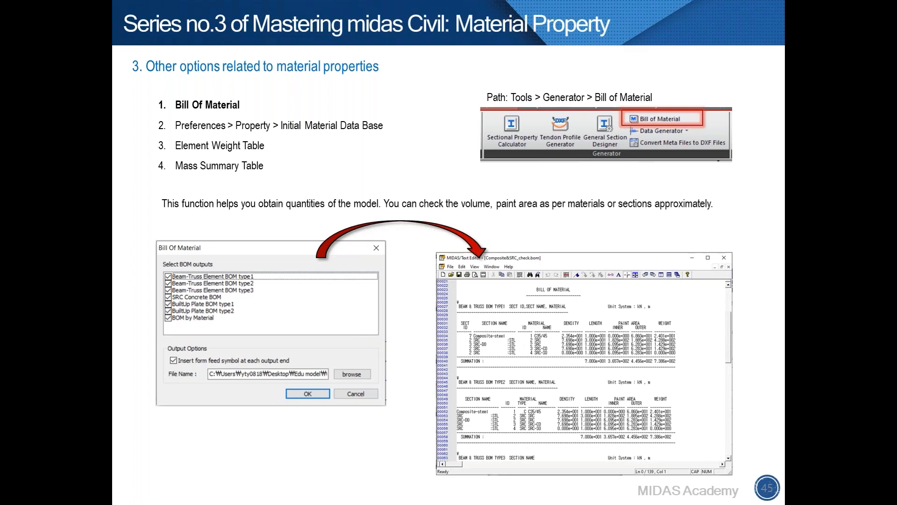
click(803, 346)
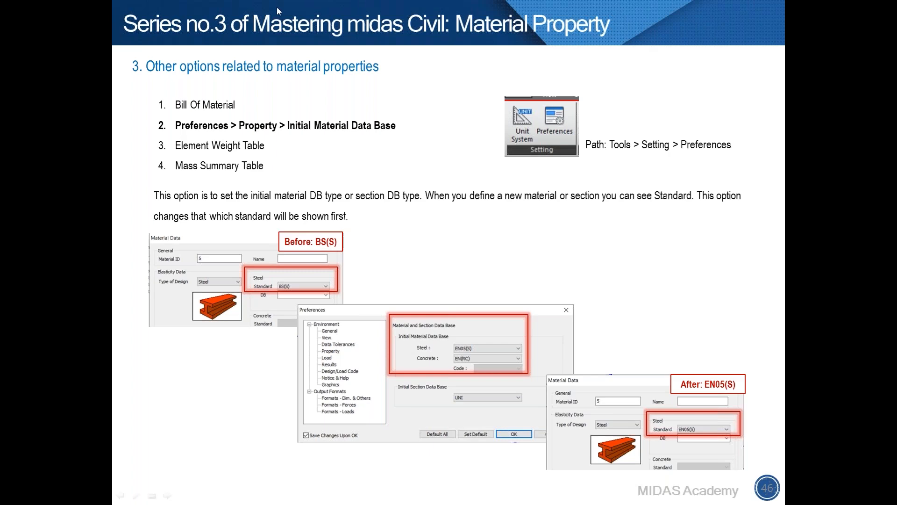
key(alt+Tab)
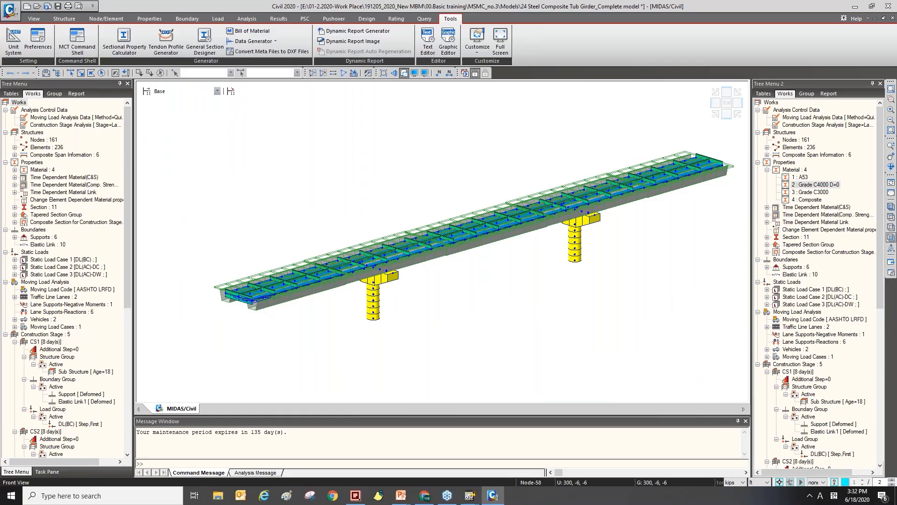
Start a new material definition to examine the default steel standard and SRC design options, then cancel and close the properties dialog.
click(149, 19)
click(14, 40)
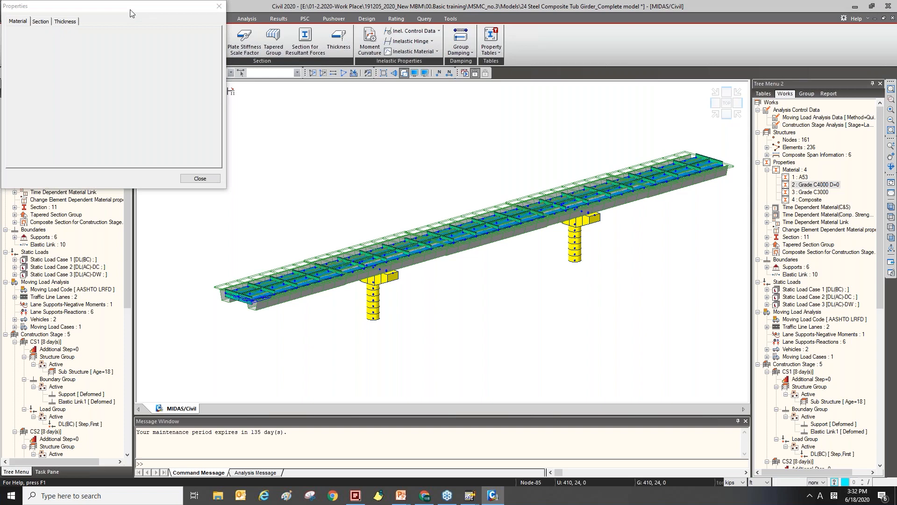
drag(131, 14, 218, 59)
click(290, 86)
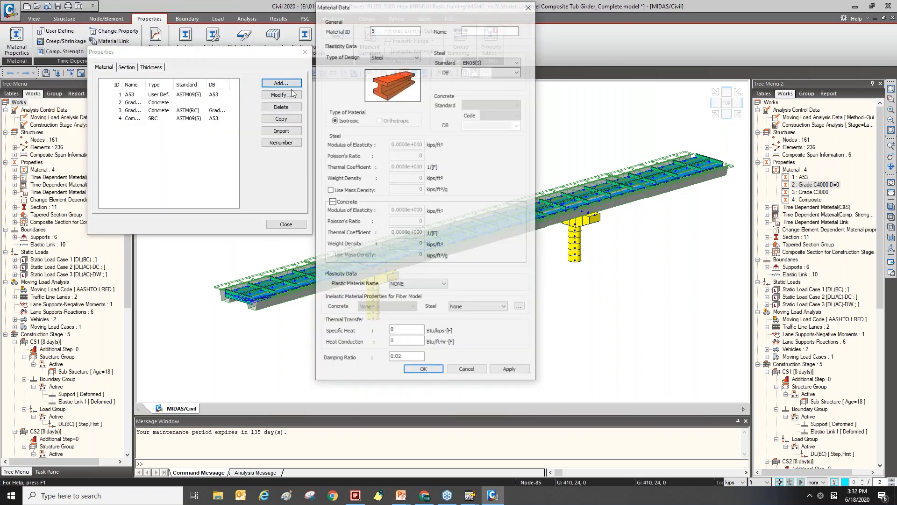
click(388, 56)
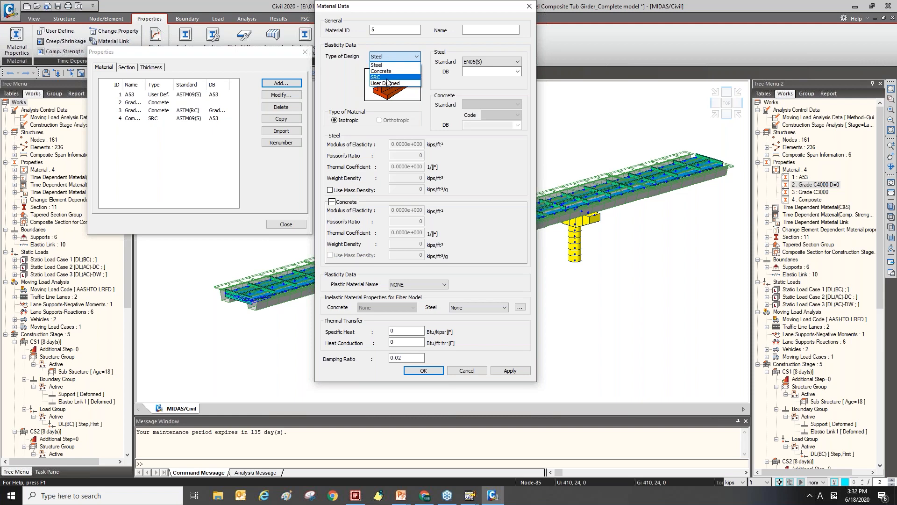
click(388, 78)
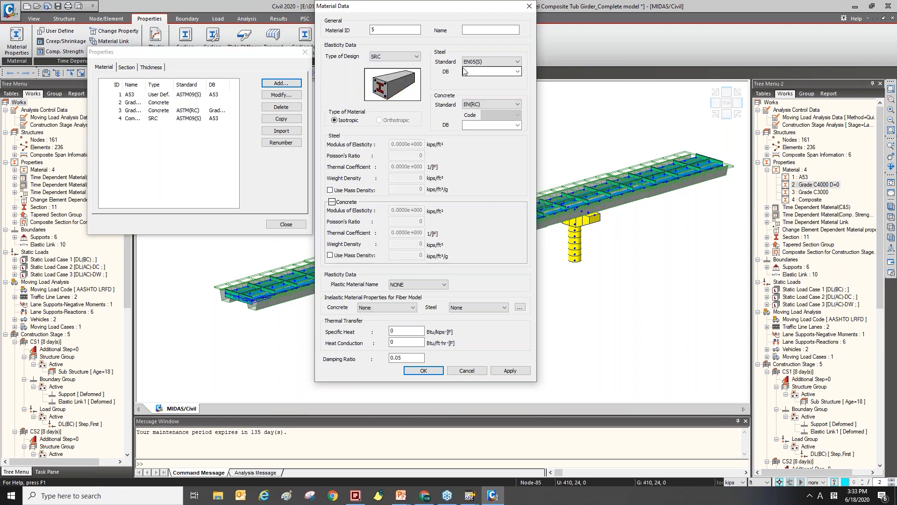
click(467, 371)
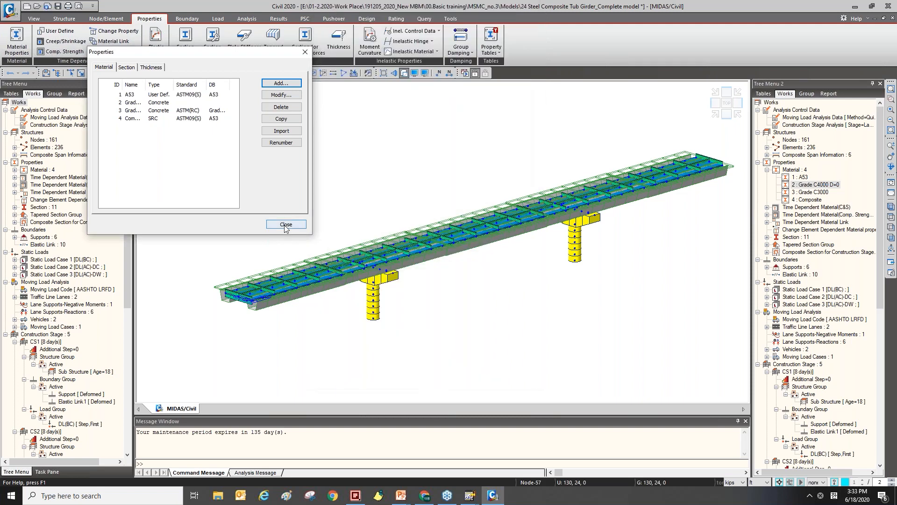
click(285, 225)
click(450, 18)
click(48, 51)
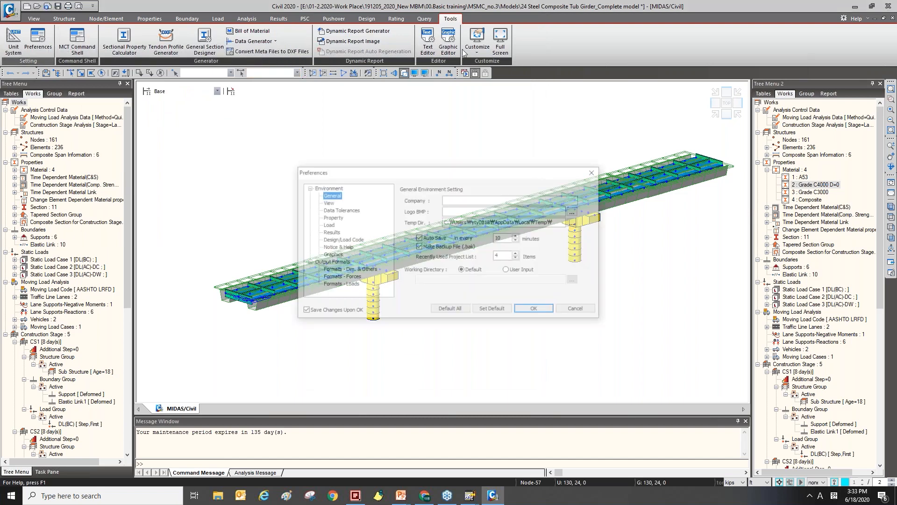
click(593, 174)
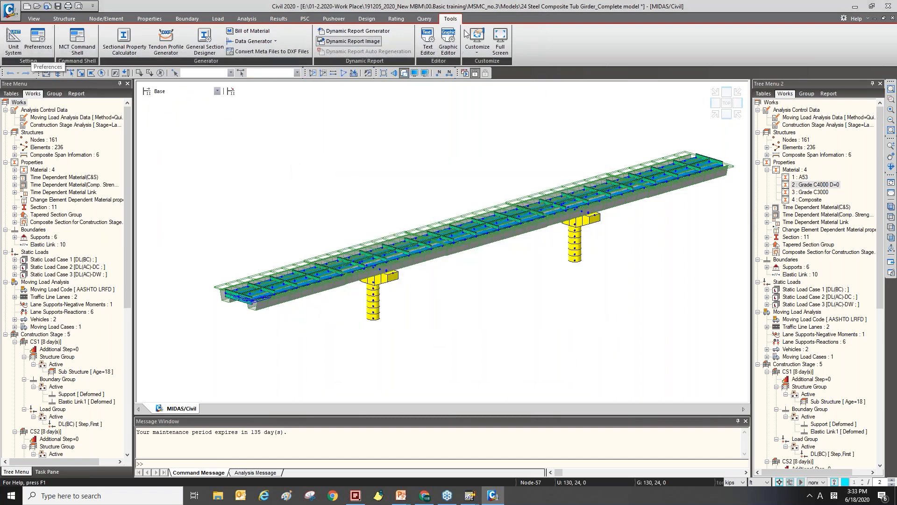
Set the initial material database in Preferences to BS(S) for steel and BS(RC) for concrete, declining the reinforcement deletion.
click(38, 42)
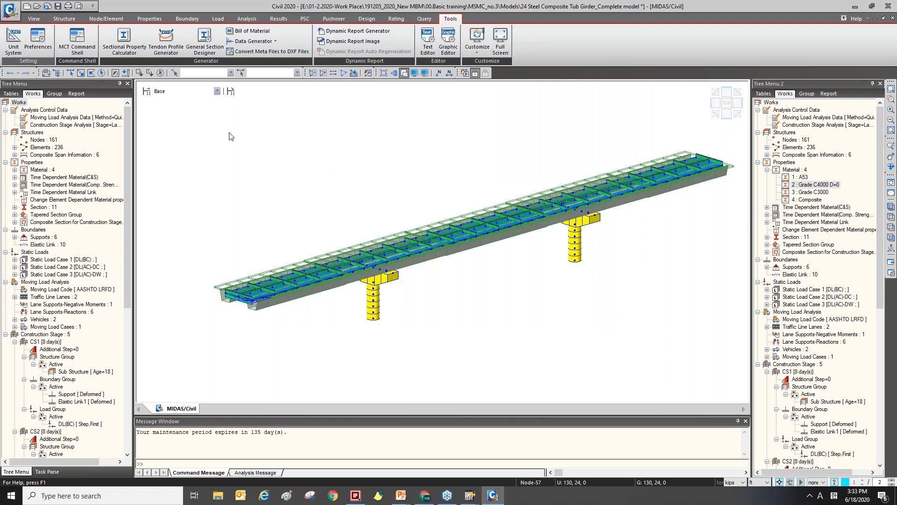
drag(343, 171, 290, 67)
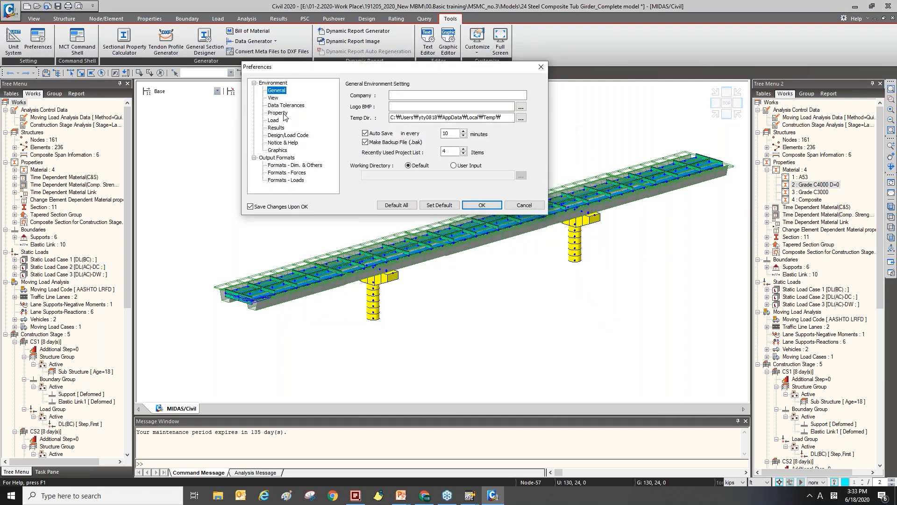
click(285, 116)
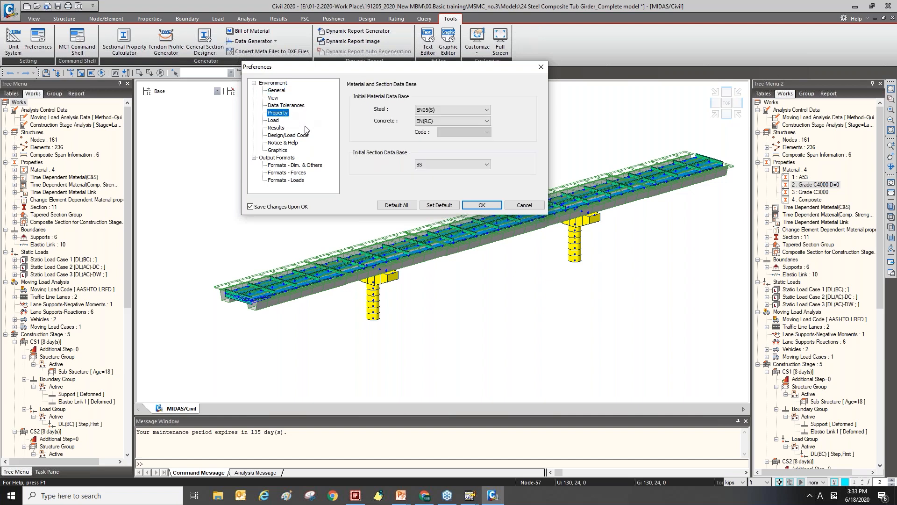
drag(330, 70, 257, 114)
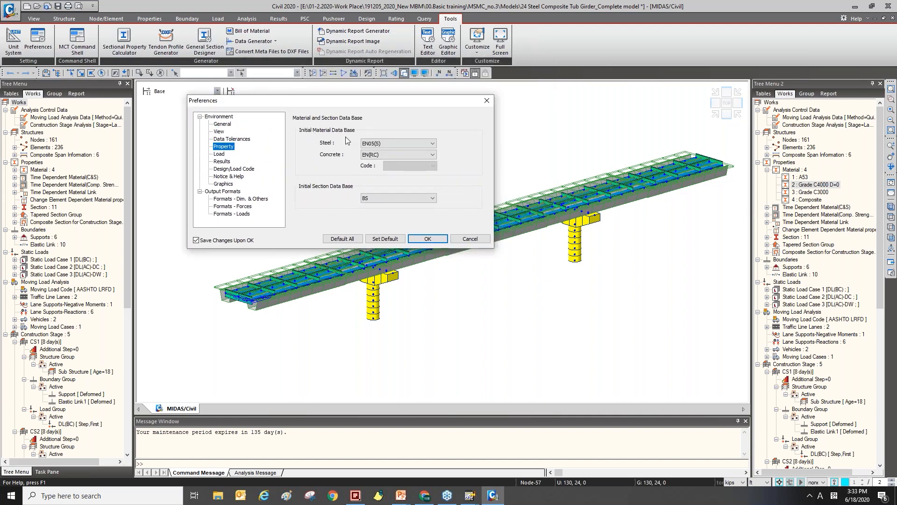
click(382, 147)
scroll(392, 180, up, 2)
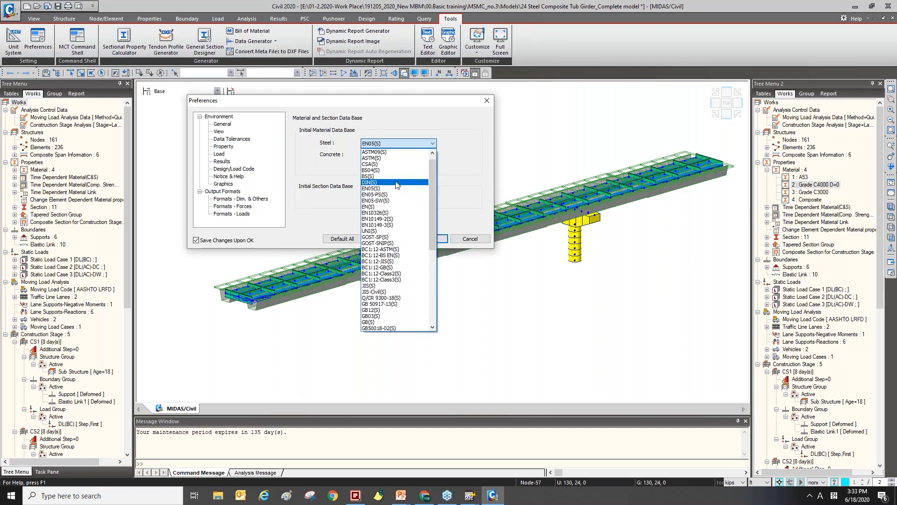
click(392, 177)
click(395, 155)
scroll(388, 174, up, 1)
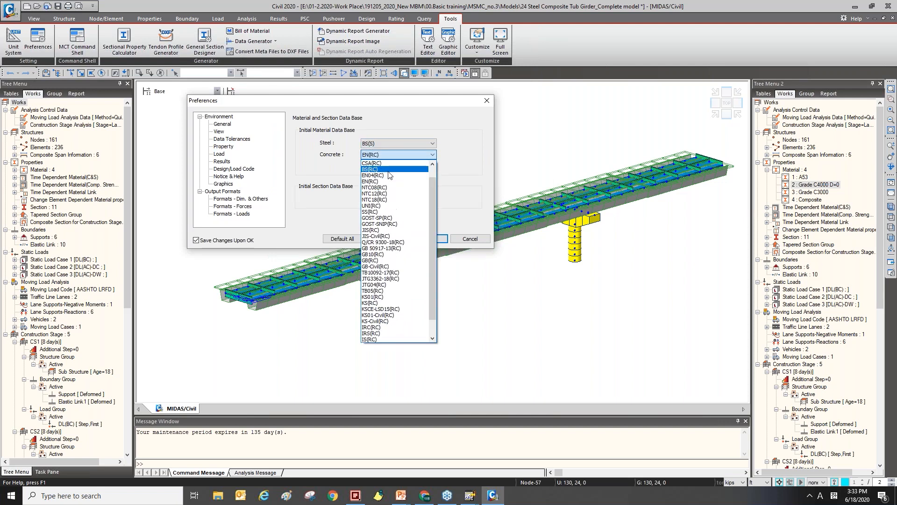
click(386, 170)
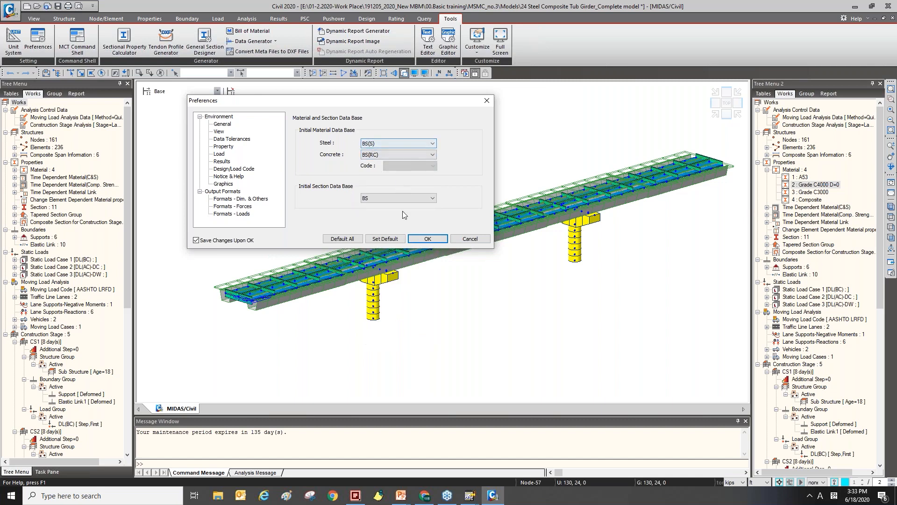
click(427, 238)
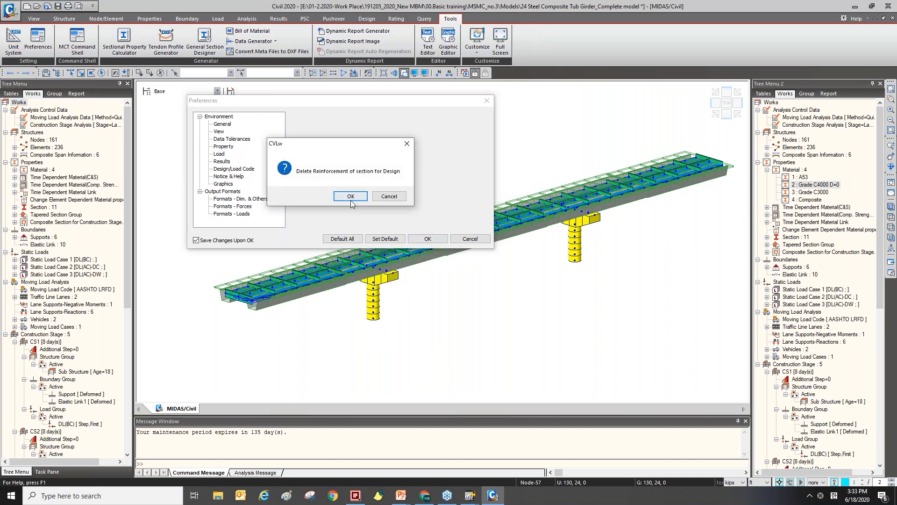
click(388, 196)
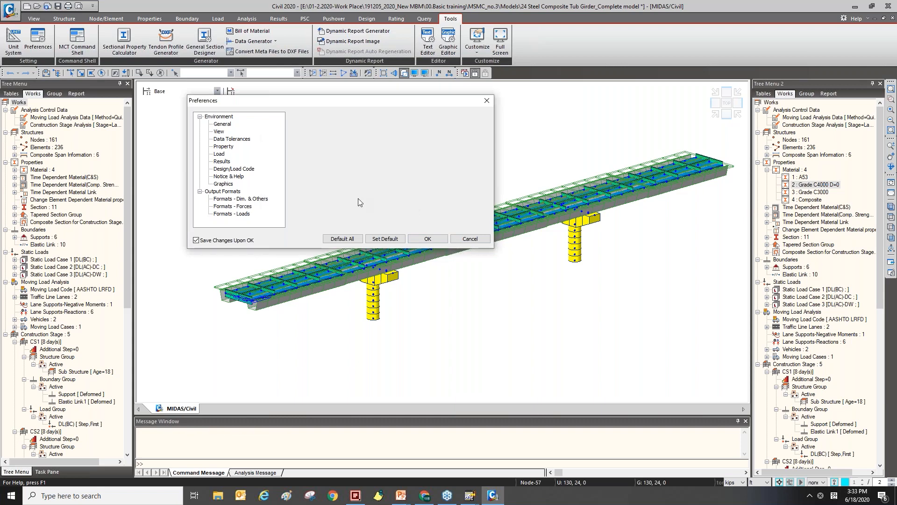
Start a new material definition to check the default steel standard and database list, then close both dialogs.
click(149, 19)
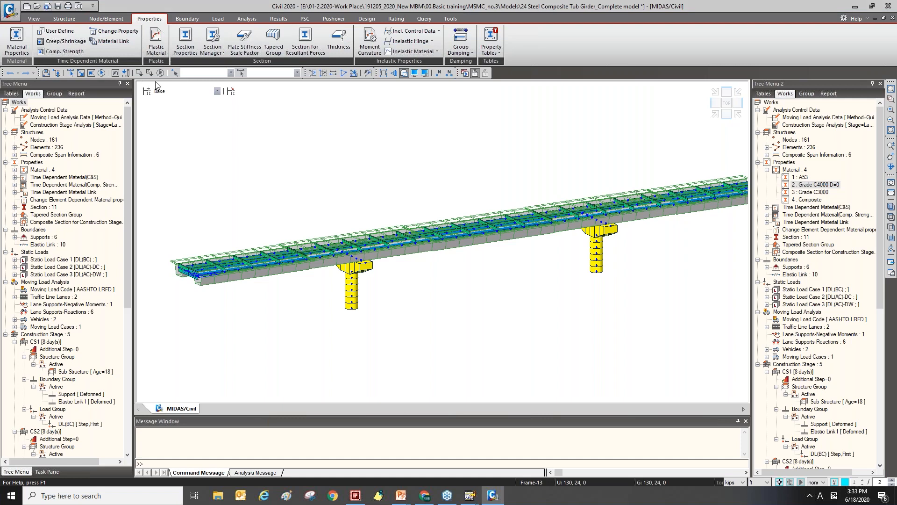
click(195, 38)
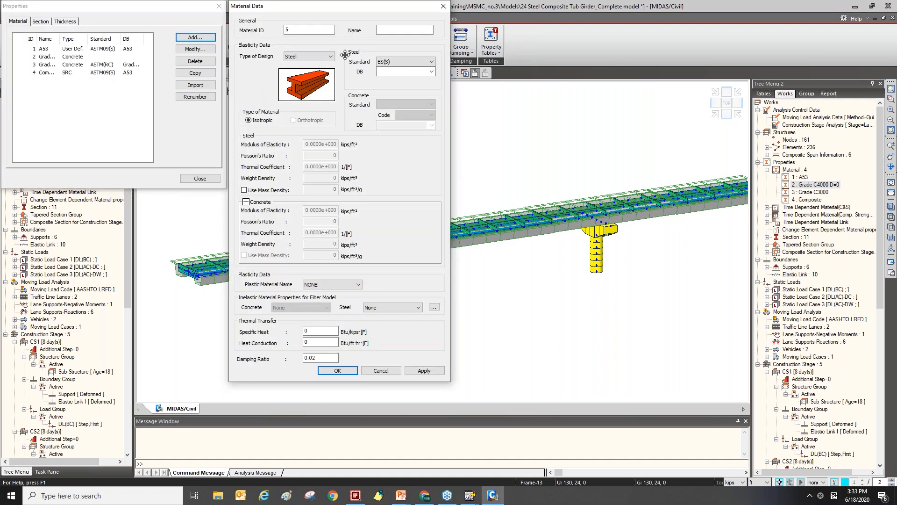
click(427, 64)
click(428, 65)
click(444, 6)
click(220, 6)
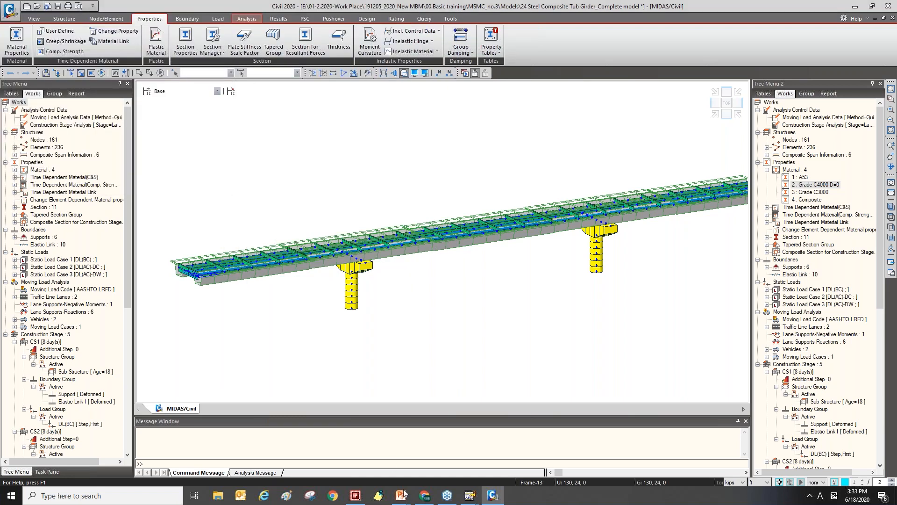
Switch to the presentation and advance to the Element Weight Table slide.
mouse_move(402, 495)
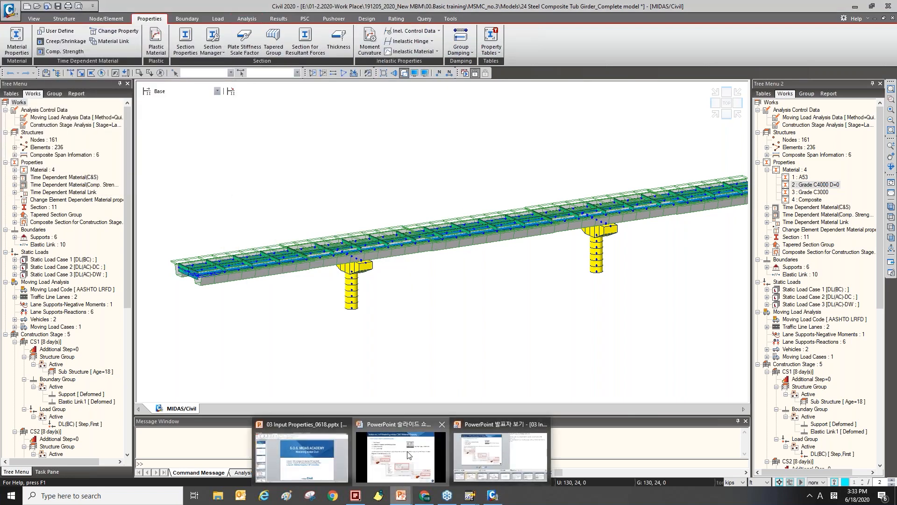
click(409, 454)
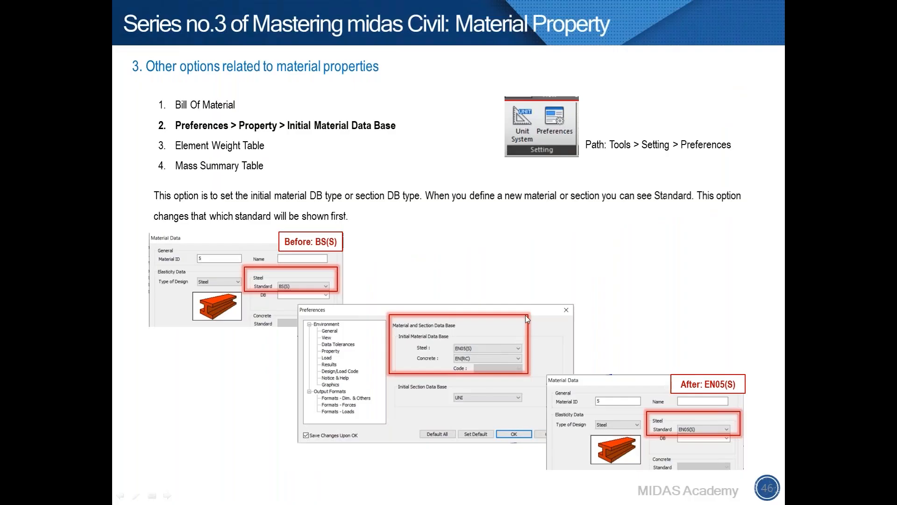
click(527, 272)
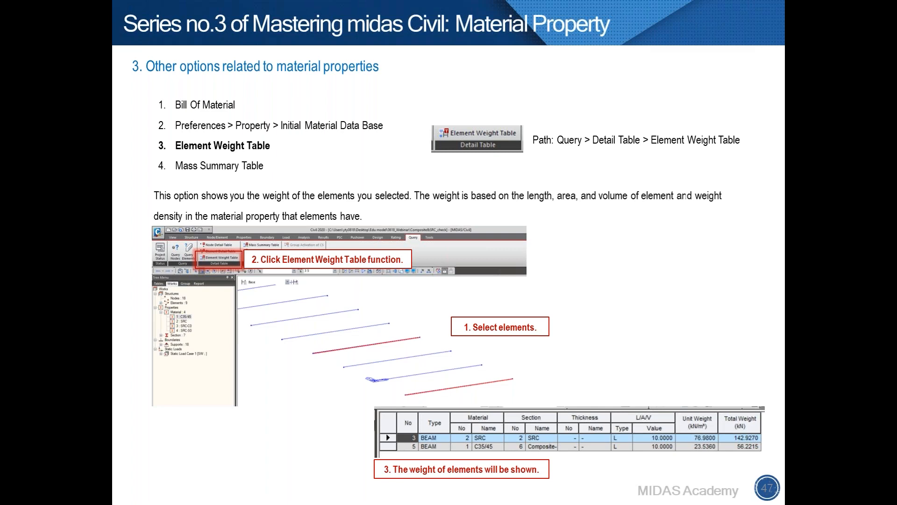
Switch to midas Civil, window-select a block of deck elements and open the Element Weight Table for them.
key(alt+Tab)
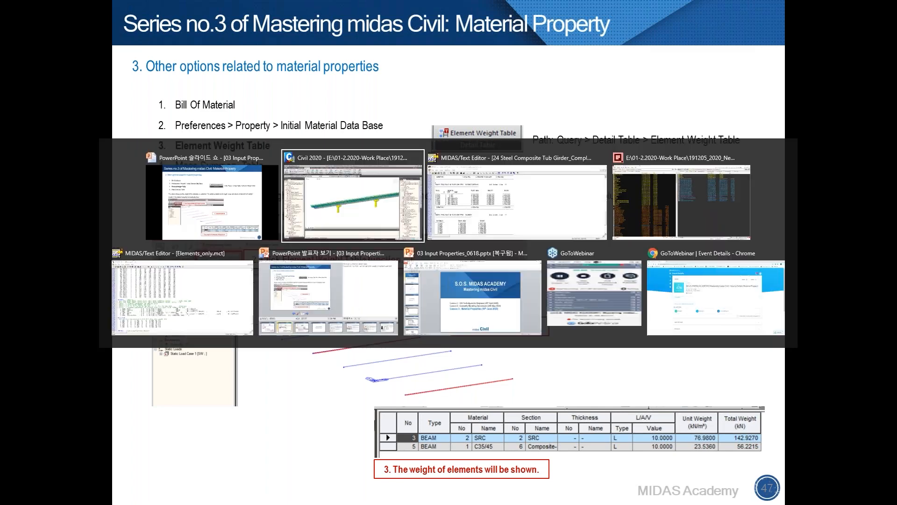
key(ctrl+h)
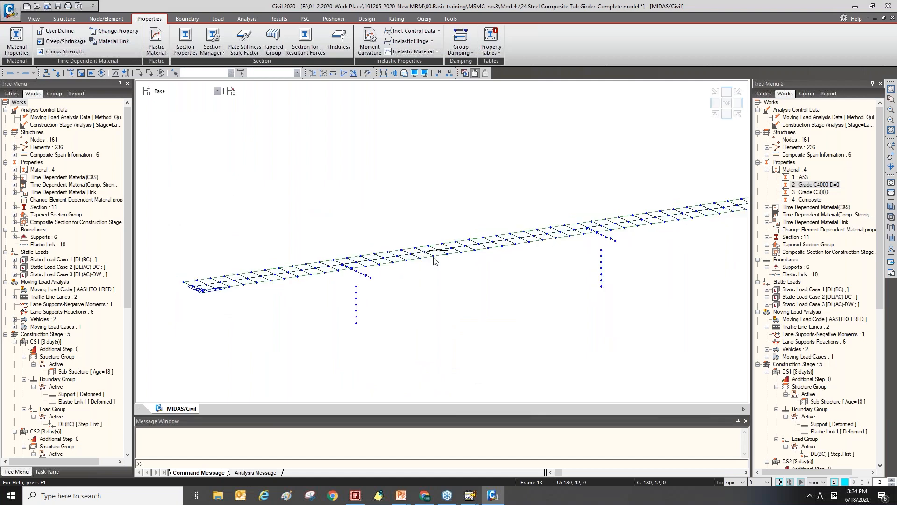
click(81, 73)
drag(441, 234, 507, 256)
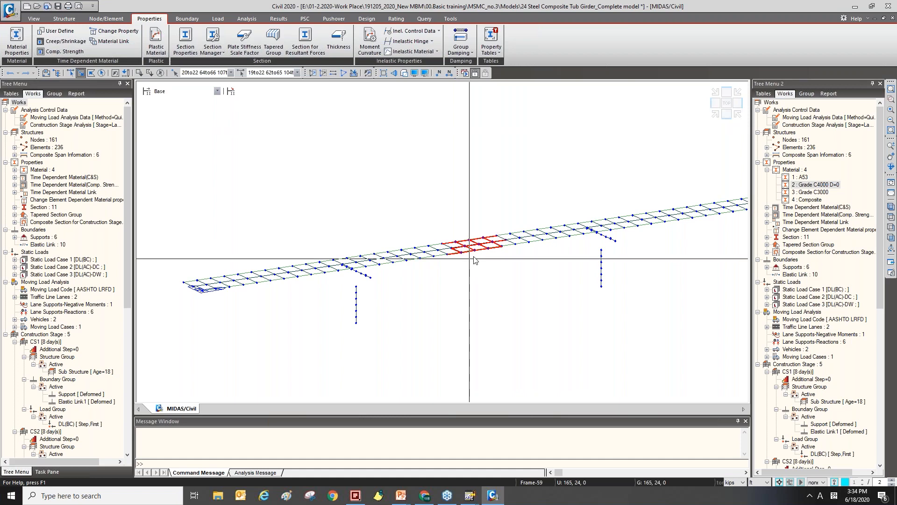
click(449, 18)
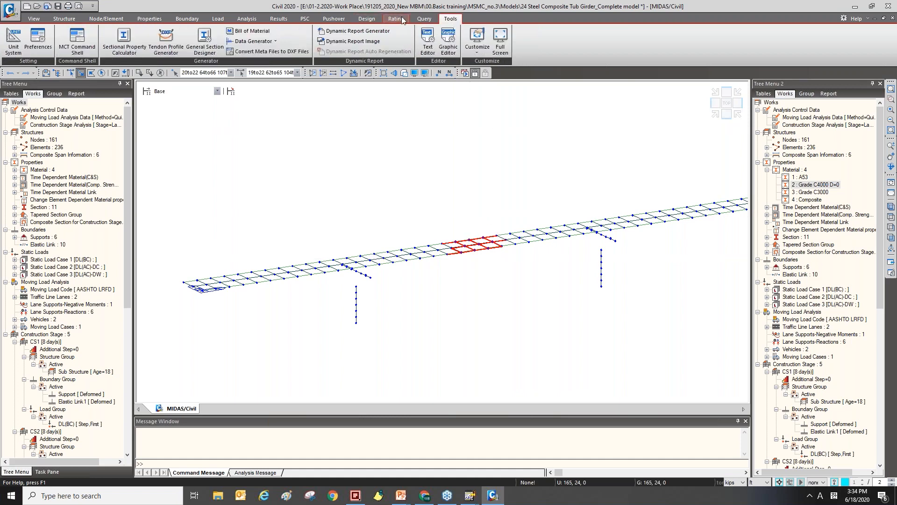
click(424, 20)
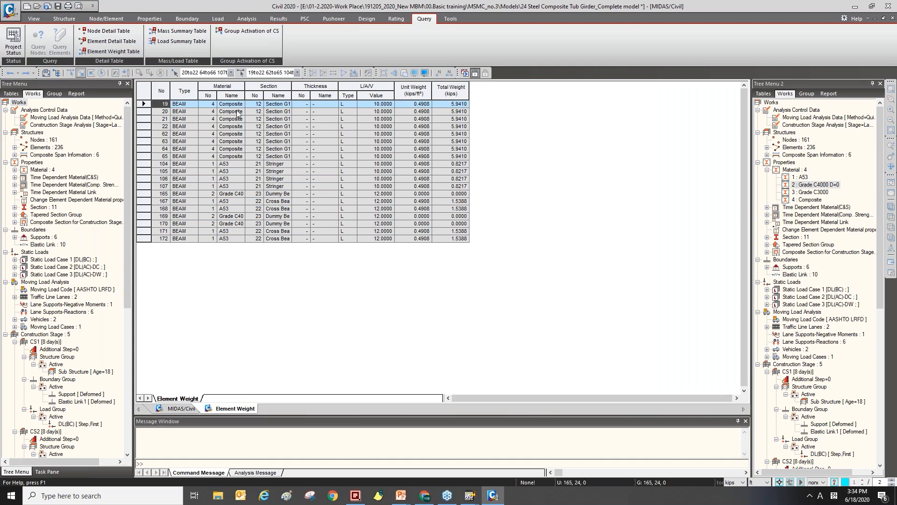
key(ctrl)
key(ctrl)
key(ctrl)
key(ctrl)
Switch to the presentation and advance to the Mass Summary Table slide.
mouse_move(401, 496)
click(405, 470)
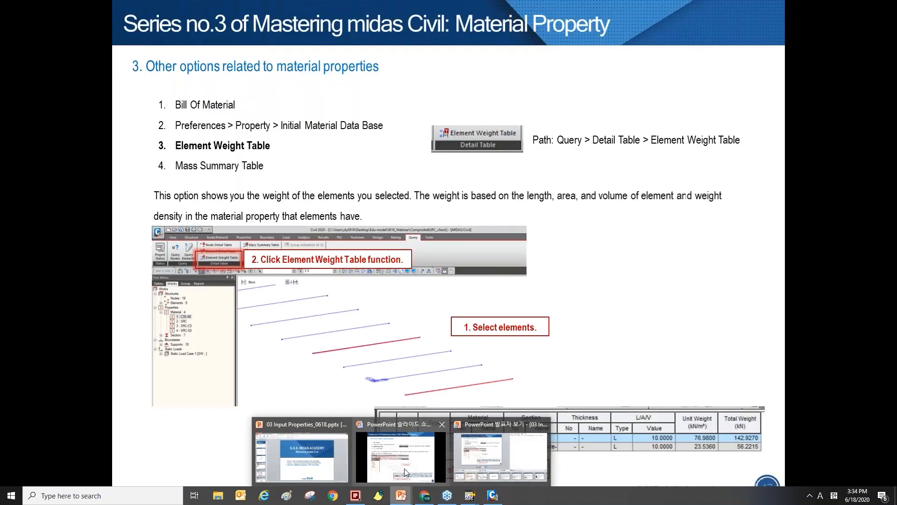
click(397, 245)
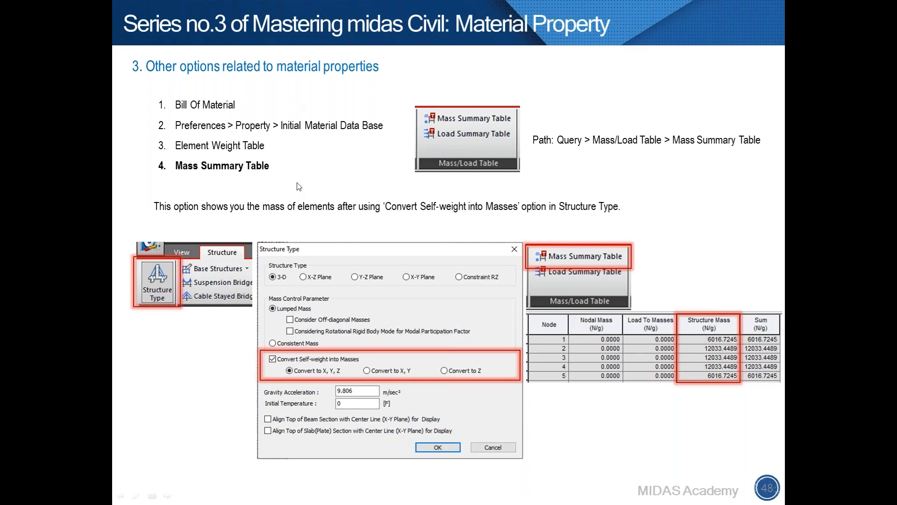
Switch back to midas Civil and return from the element weight table to the model window.
key(alt+Tab)
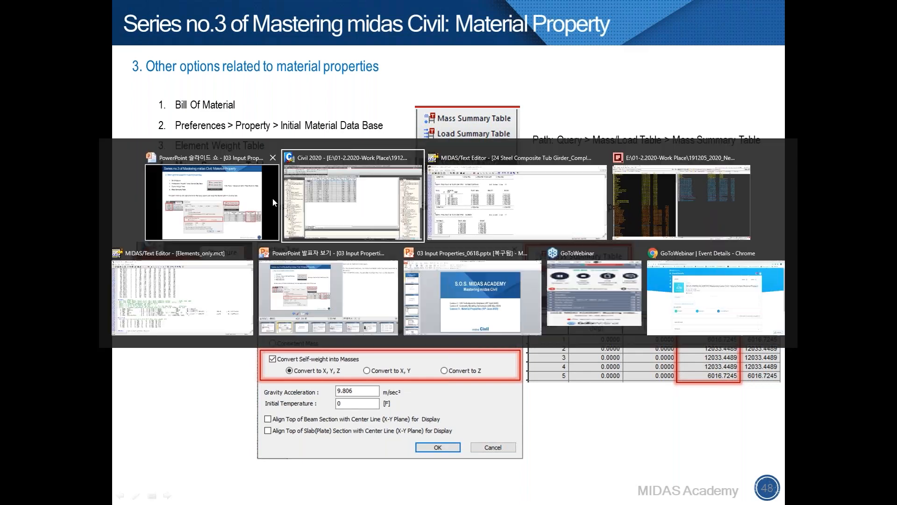
click(377, 208)
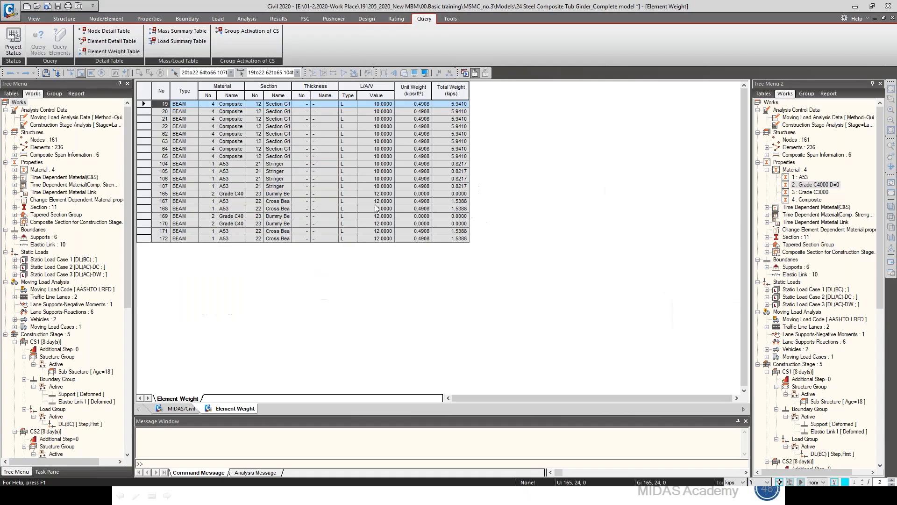
click(172, 407)
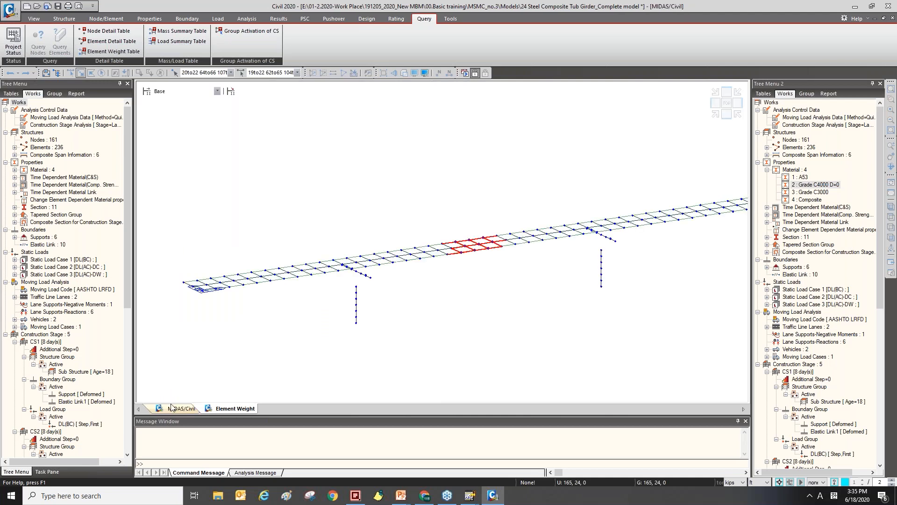
Clear the element selection and enable converting self-weight into masses in the Structure Type settings.
click(64, 18)
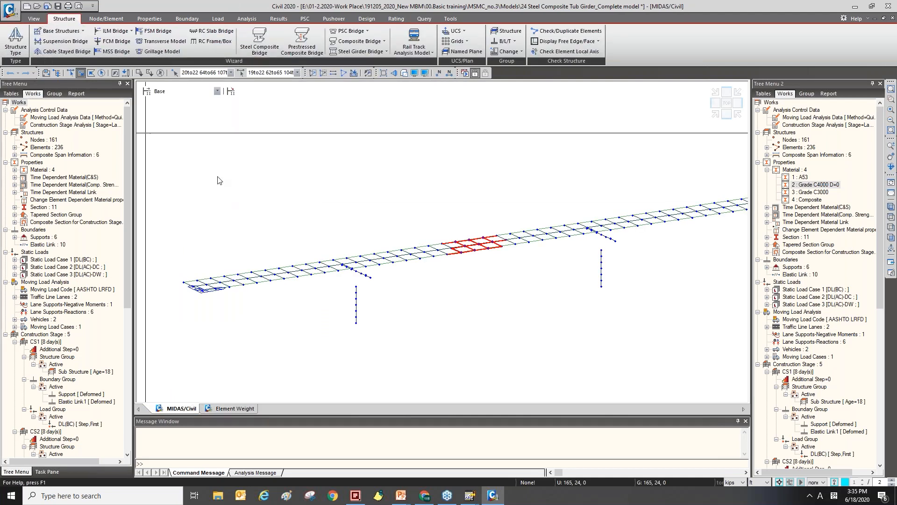
scroll(314, 204, down, 1)
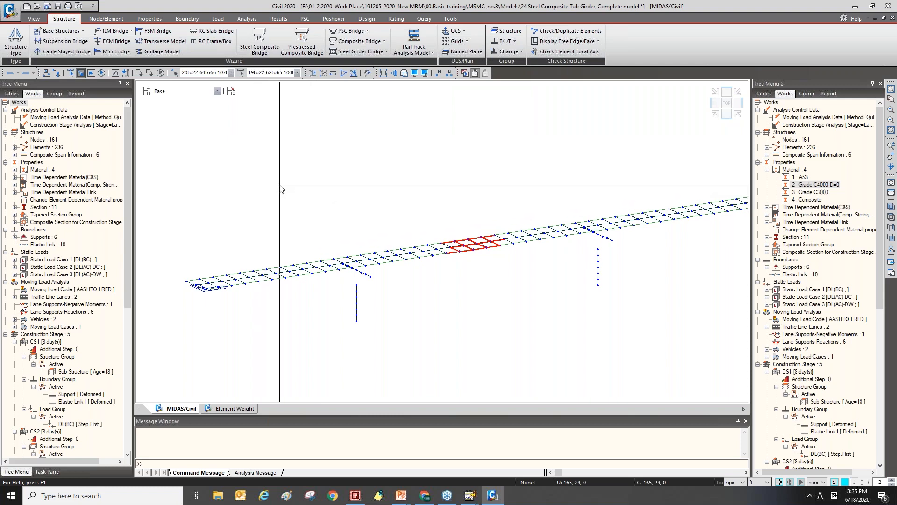
middle_drag(290, 166, 309, 181)
key(Escape)
click(15, 41)
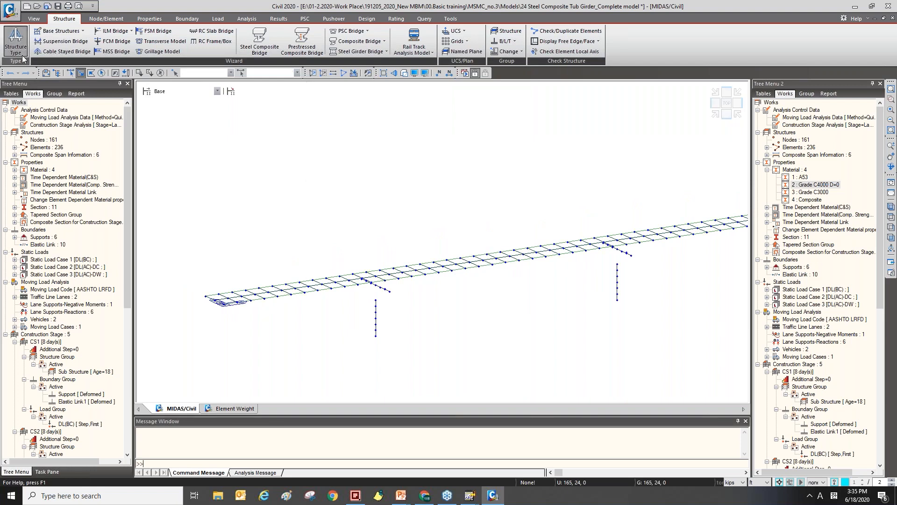
drag(374, 149, 248, 94)
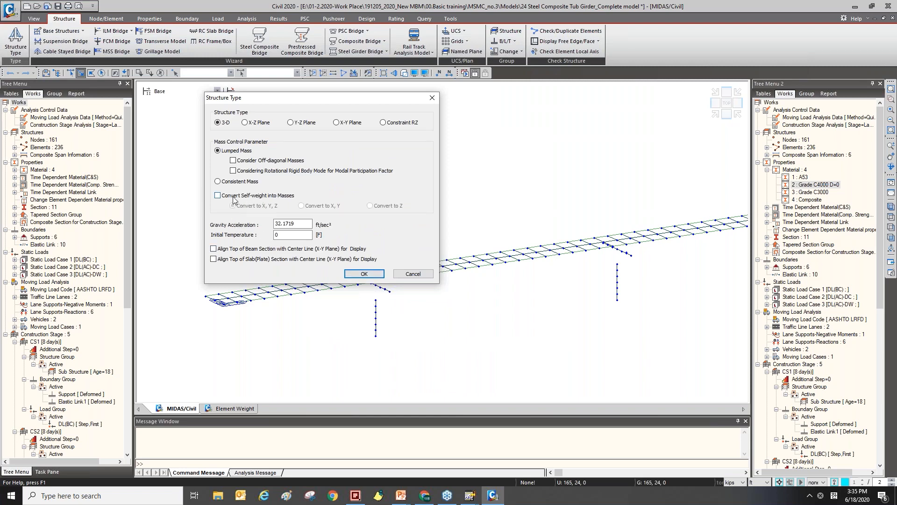
click(217, 195)
click(364, 273)
Open the Mass Summary Table and scroll through the nodal mass values.
click(424, 19)
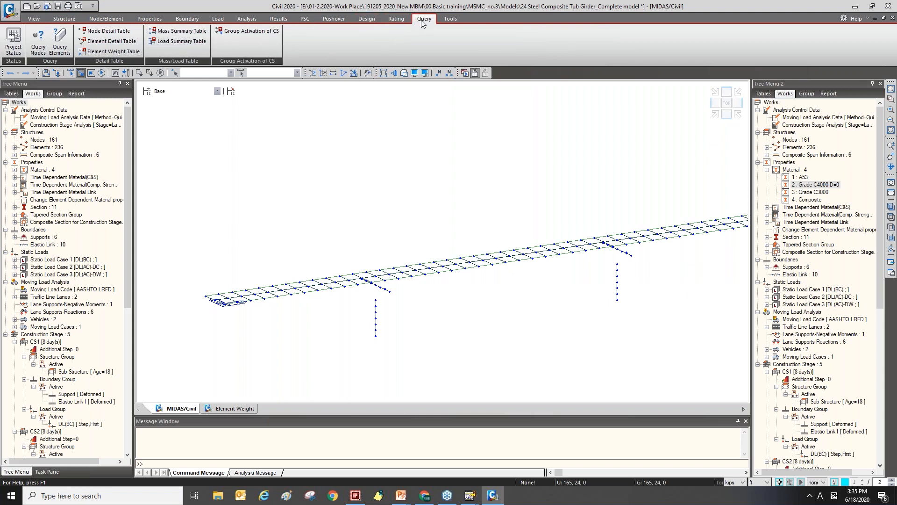
click(200, 33)
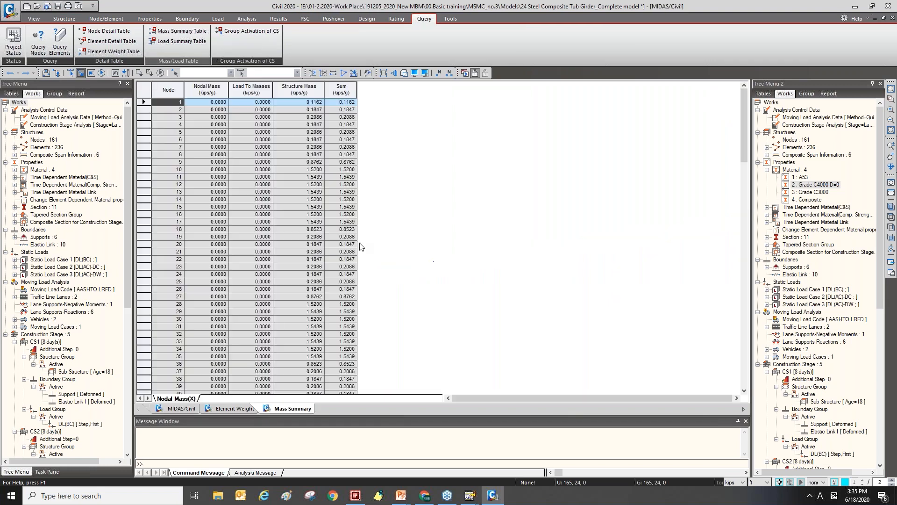
scroll(258, 192, down, 5)
scroll(270, 172, up, 5)
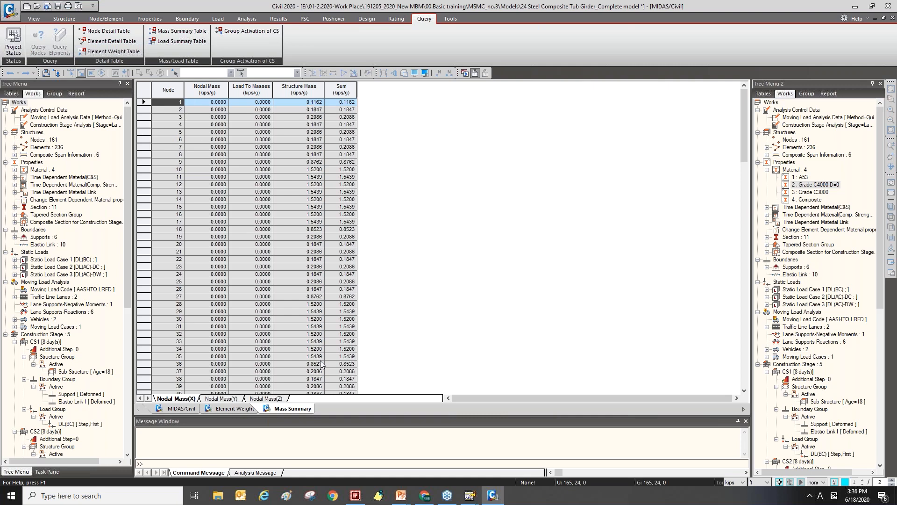
Return to the model window and switch to the presentation's Frequently Asked Question slide.
click(195, 410)
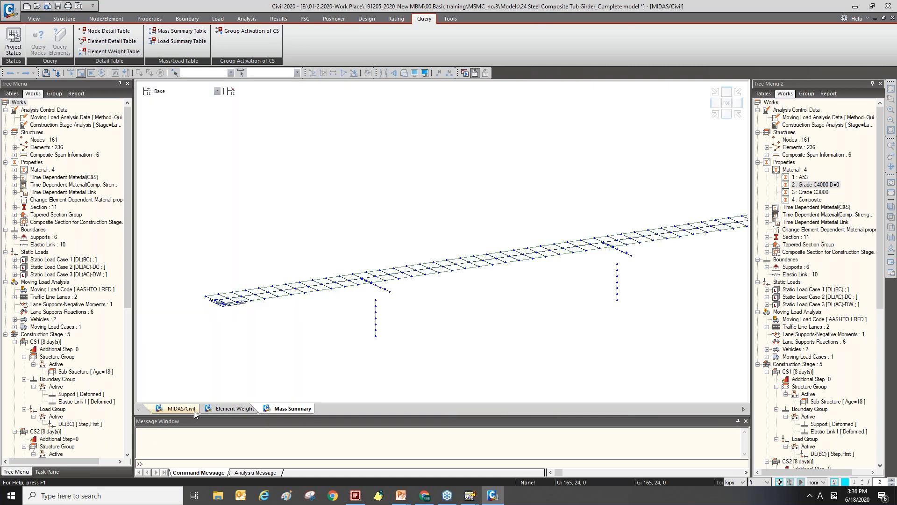
key(alt+Tab)
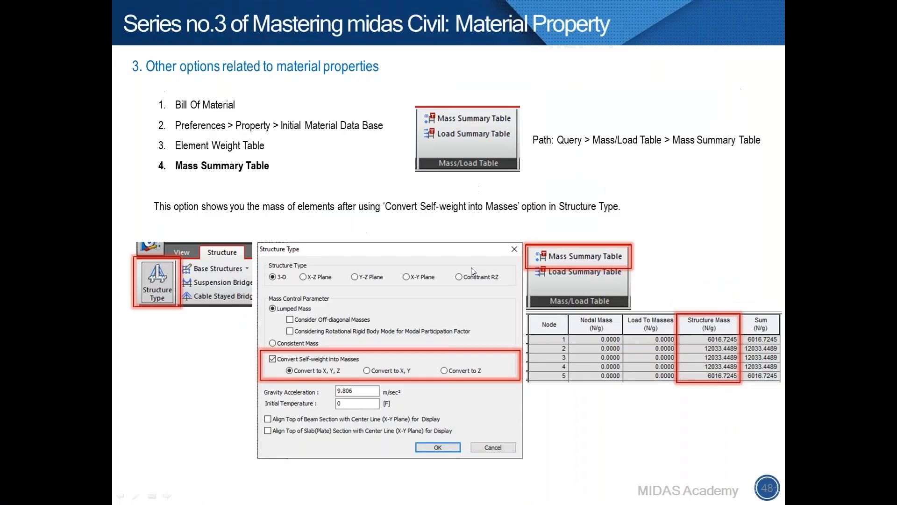
click(471, 266)
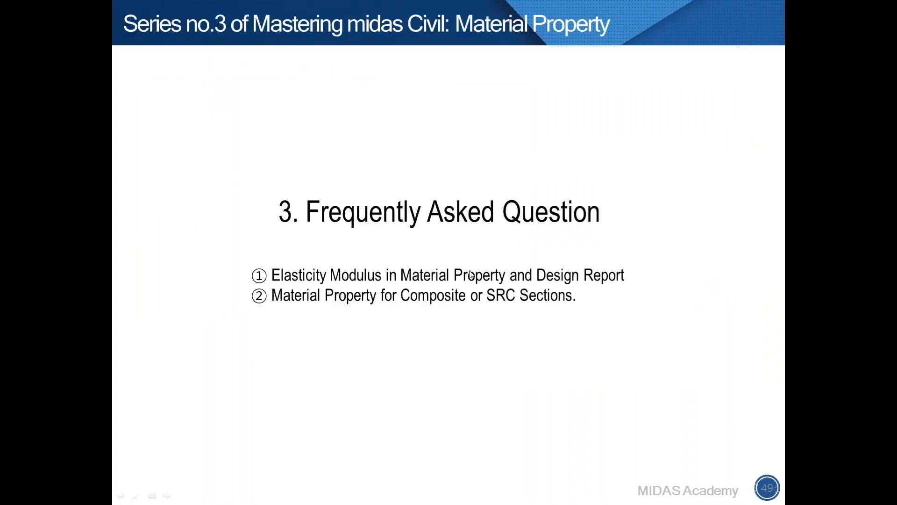